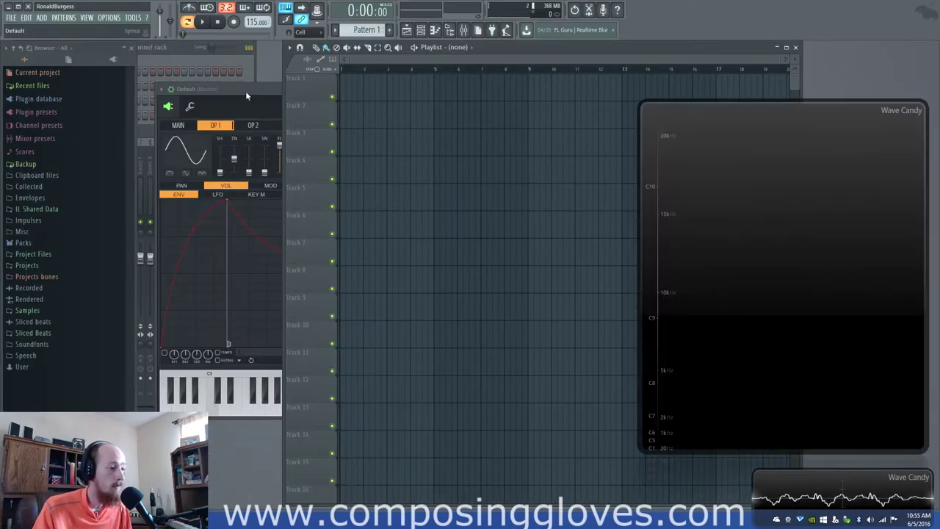
# Bring the Sytrus plugin window to the front, reposition it slightly, and nudge operator 1's output level in the modulation matrix
pyautogui.click(246, 91)
pyautogui.moveTo(321, 92); pyautogui.dragTo(325, 86)
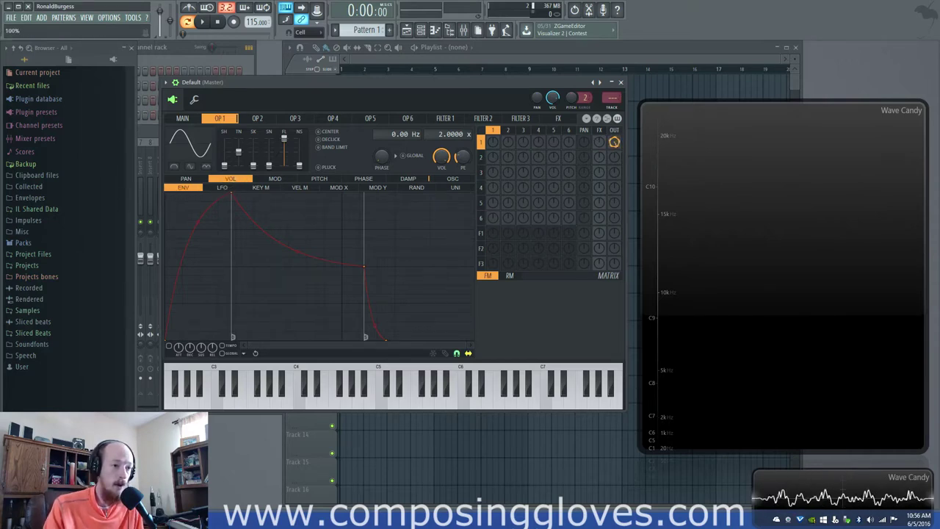
pyautogui.moveTo(614, 143); pyautogui.dragTo(617, 146)
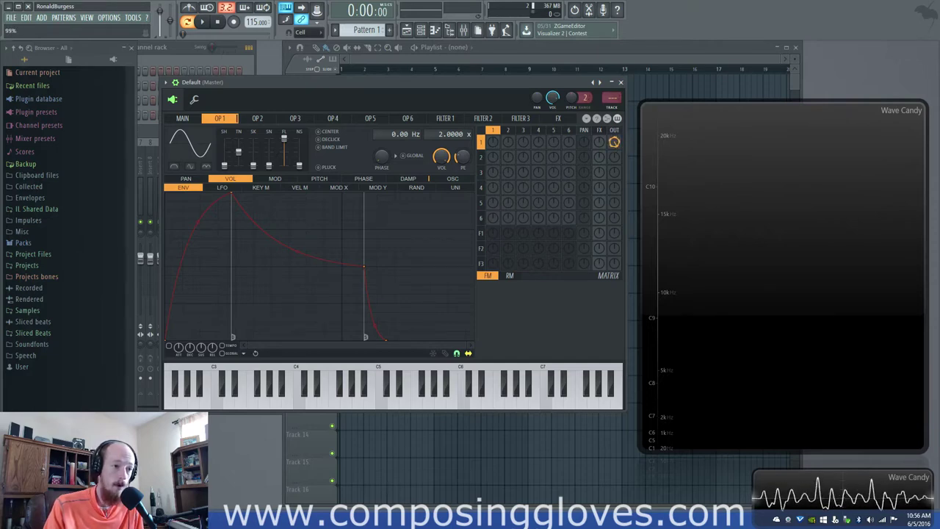
pyautogui.scroll(1, 615, 143)
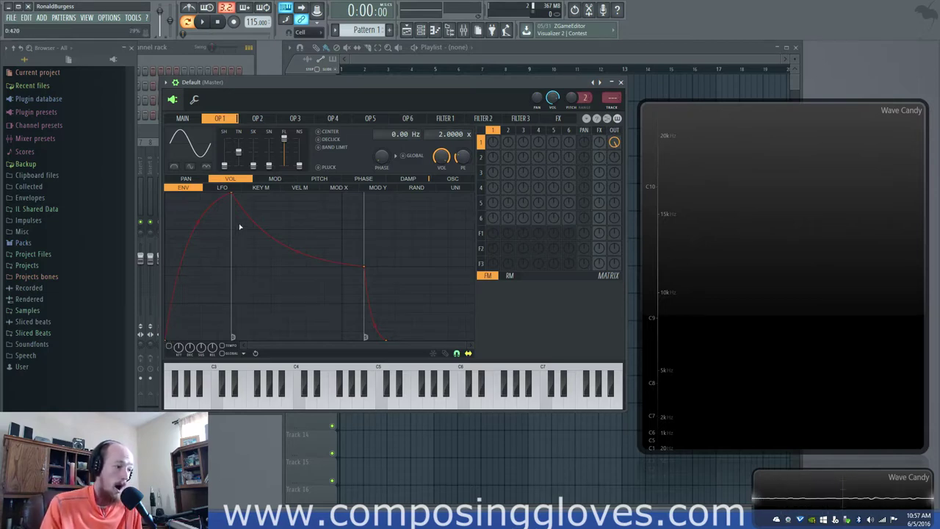
# Enable operator 1's volume envelope and move its peak point to 0:400 and its sustain point to 1:200
pyautogui.click(168, 346)
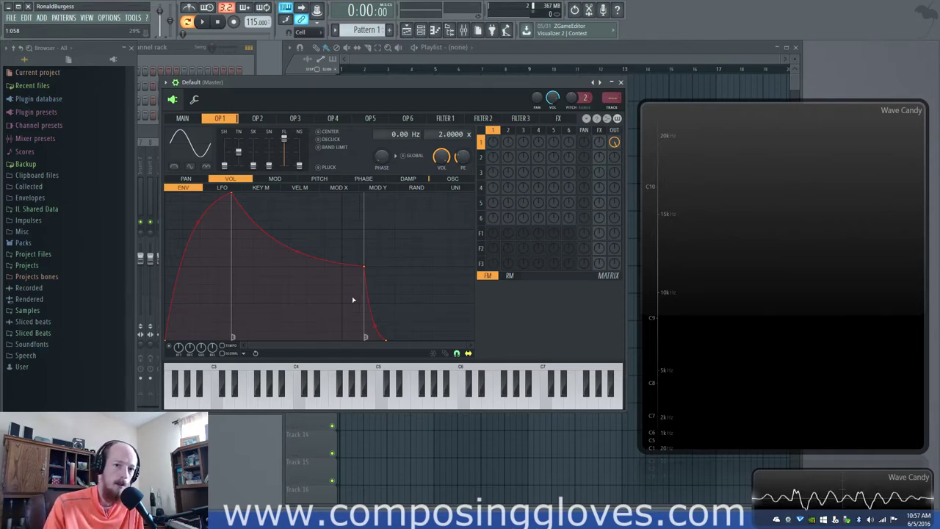
pyautogui.moveTo(234, 196)
pyautogui.mouseDown()
pyautogui.moveTo(221, 193)
pyautogui.moveTo(236, 195)
pyautogui.mouseUp()
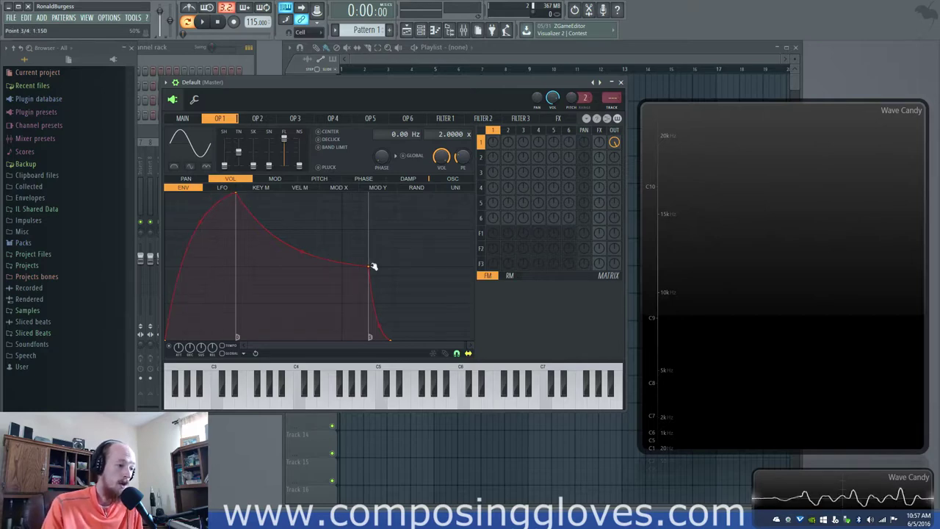
pyautogui.moveTo(372, 264)
pyautogui.mouseDown()
pyautogui.moveTo(395, 268)
pyautogui.moveTo(382, 271)
pyautogui.mouseUp()
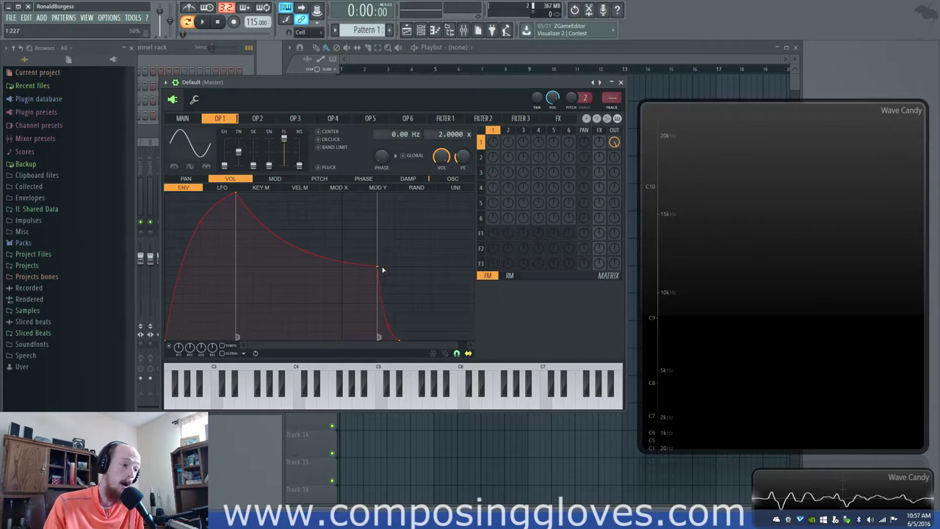
pyautogui.click(243, 353)
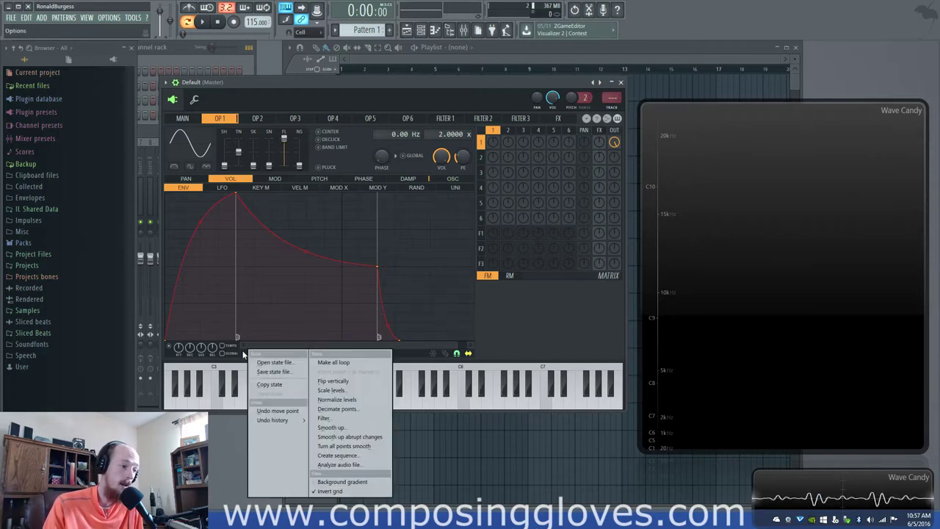
pyautogui.click(413, 351)
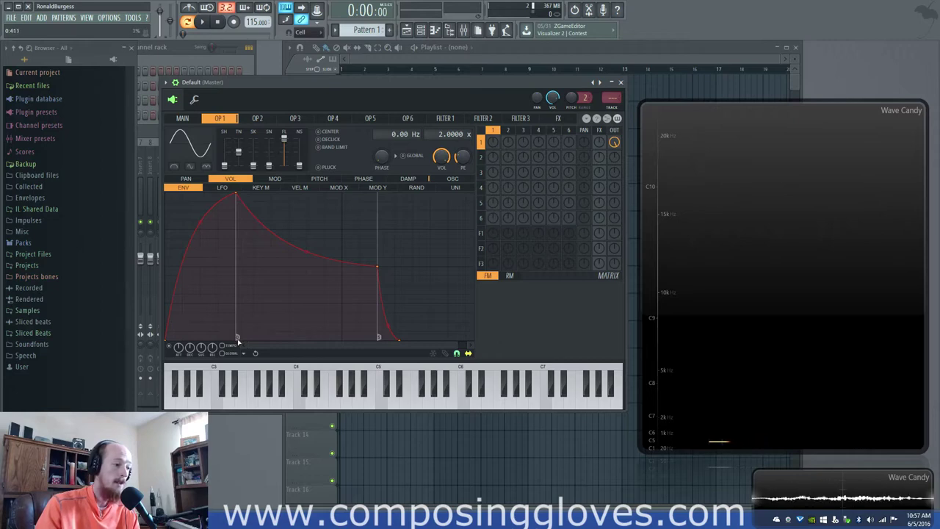
# Lower the volume envelope's peak to 50%, add a point at 0:699, and delete that point
pyautogui.moveTo(237, 194); pyautogui.dragTo(237, 269)
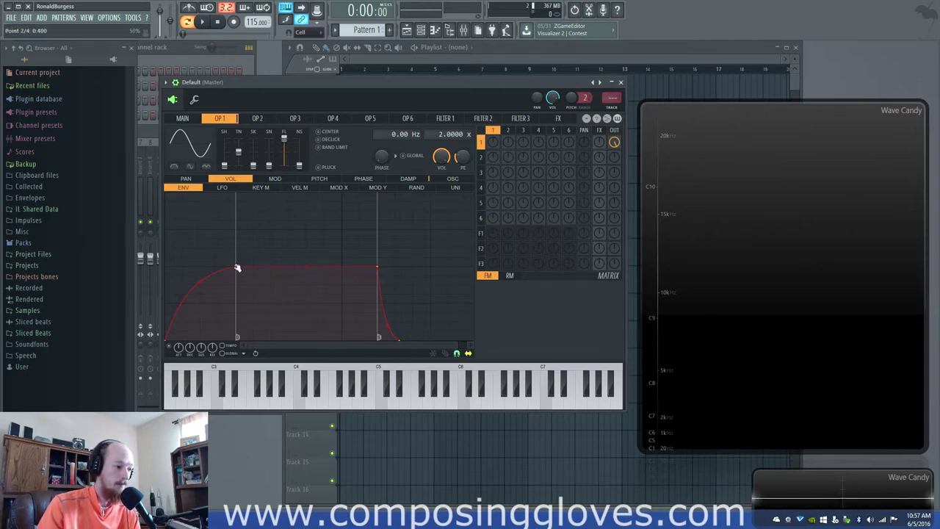
pyautogui.rightClick(288, 250)
pyautogui.rightClick(289, 219)
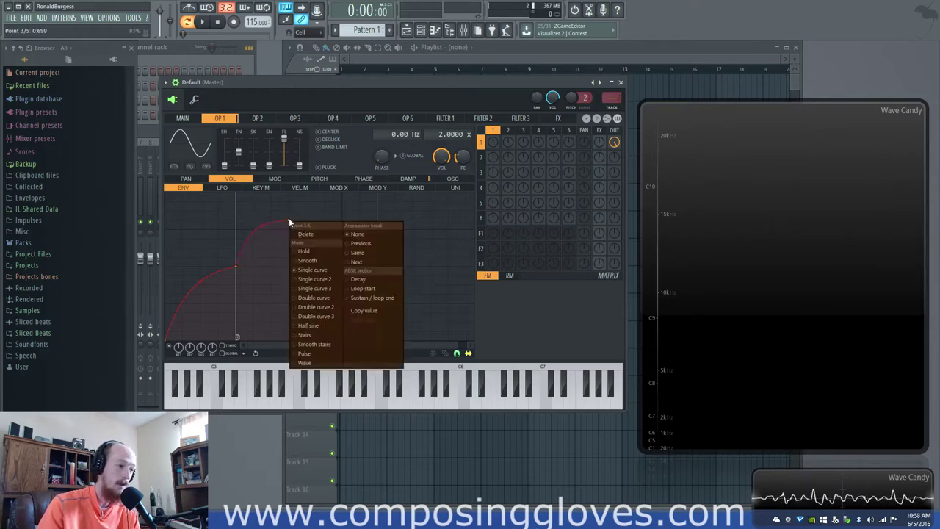
pyautogui.click(273, 231)
pyautogui.rightClick(294, 219)
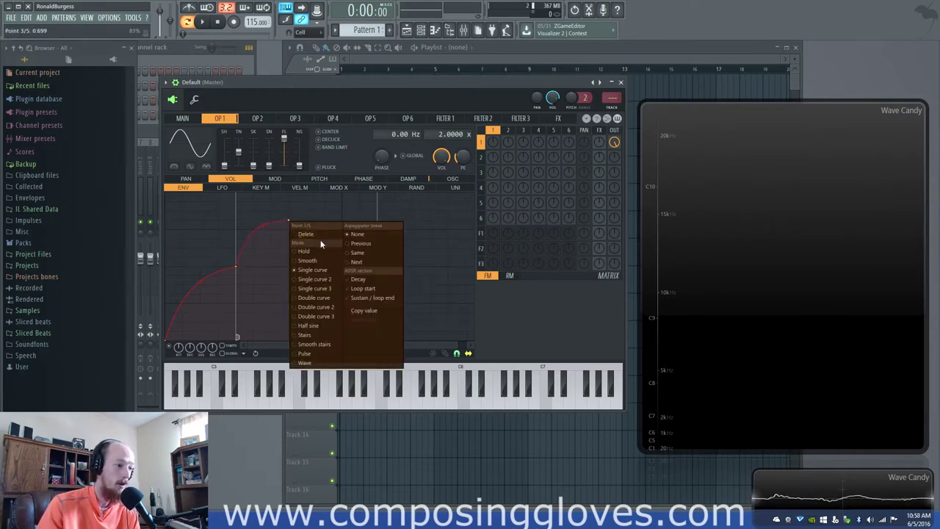
pyautogui.click(319, 236)
# Raise the volume envelope's peak point and set the sustain point slightly below it for a gentle decay
pyautogui.moveTo(380, 269); pyautogui.dragTo(378, 231)
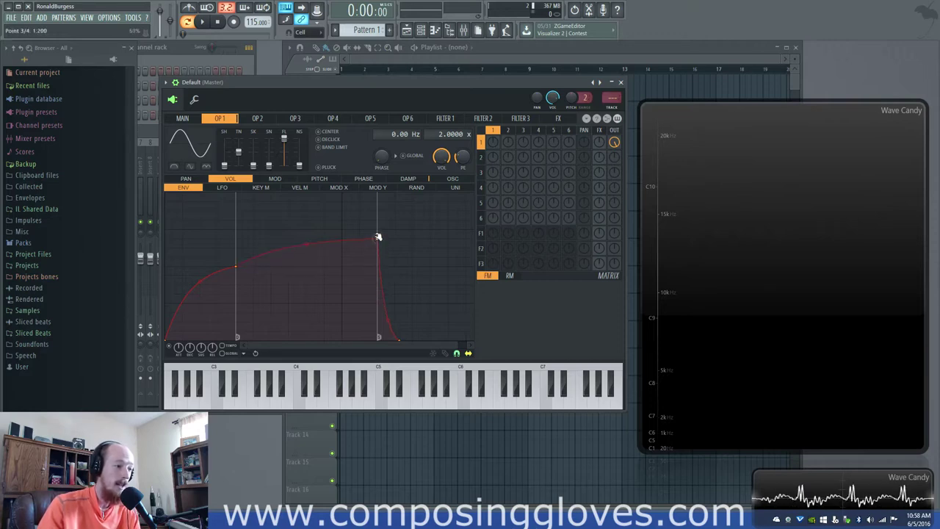
pyautogui.moveTo(235, 270); pyautogui.dragTo(236, 213)
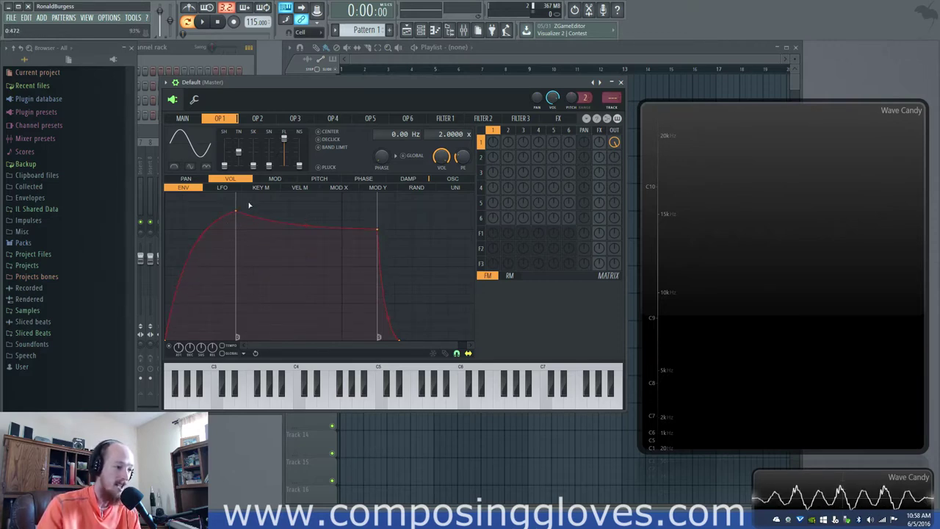
pyautogui.moveTo(378, 229); pyautogui.dragTo(378, 241)
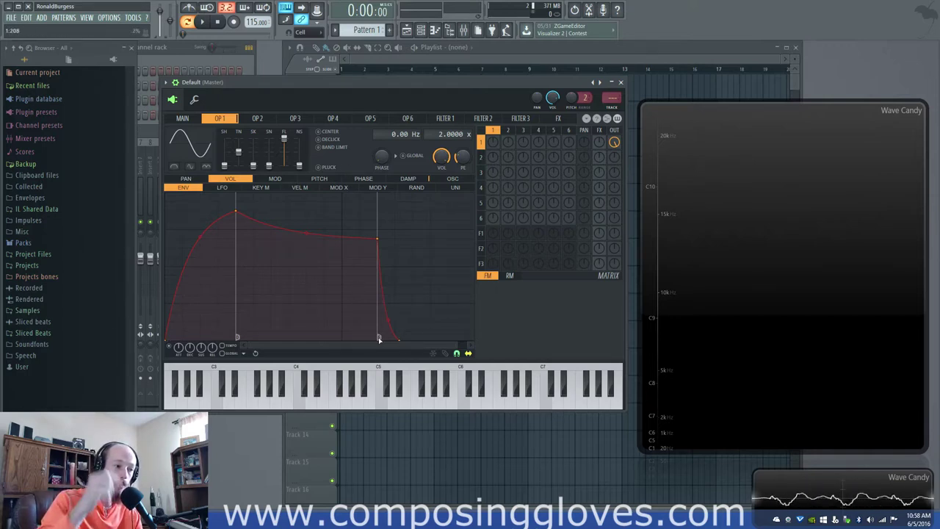
# Lengthen the envelope's release by moving its end point well past 1:500
pyautogui.moveTo(395, 340); pyautogui.dragTo(435, 340)
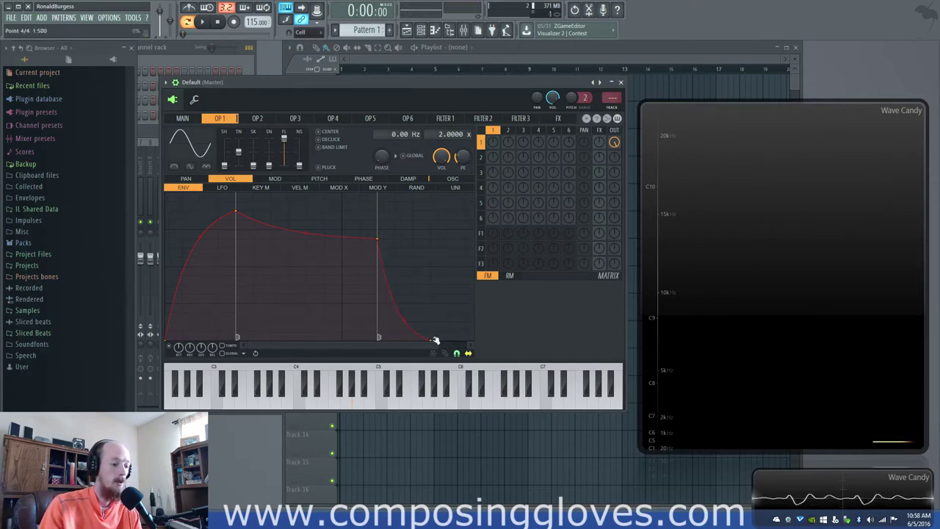
pyautogui.moveTo(433, 341); pyautogui.dragTo(483, 340)
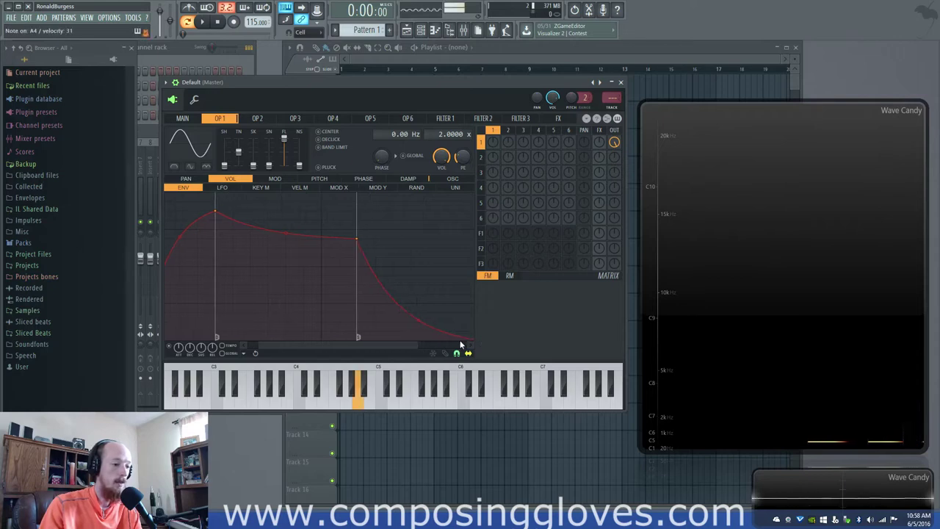
pyautogui.moveTo(418, 345); pyautogui.dragTo(461, 346)
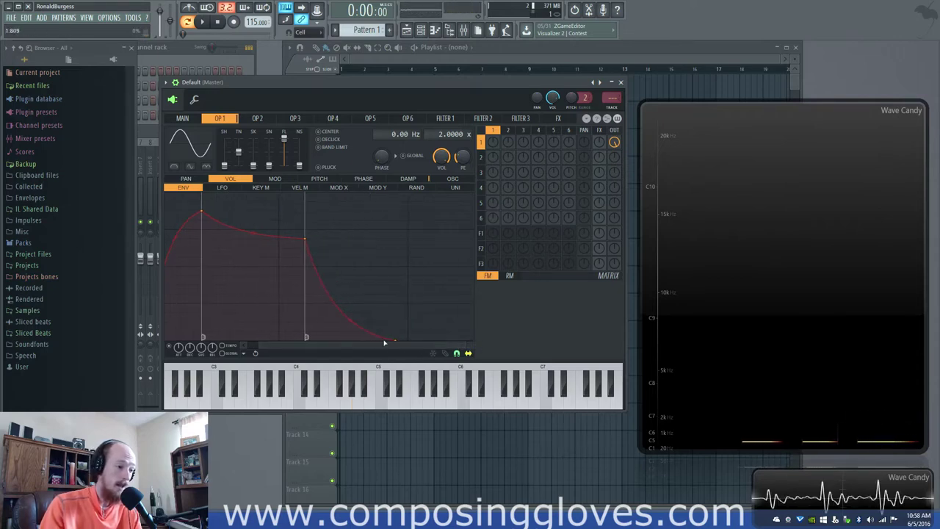
# Shorten the envelope's release so that its end point sits at about 1:300
pyautogui.moveTo(399, 341); pyautogui.dragTo(316, 336)
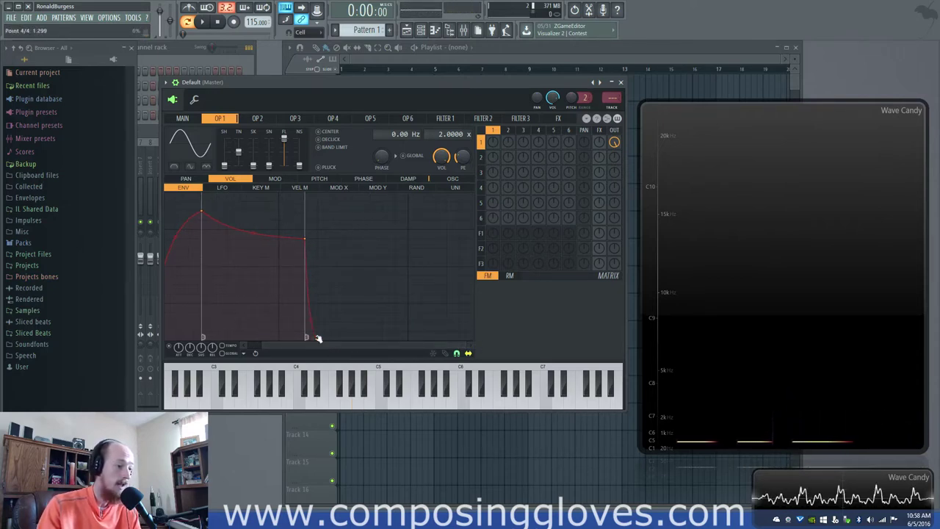
pyautogui.moveTo(261, 346); pyautogui.dragTo(170, 343)
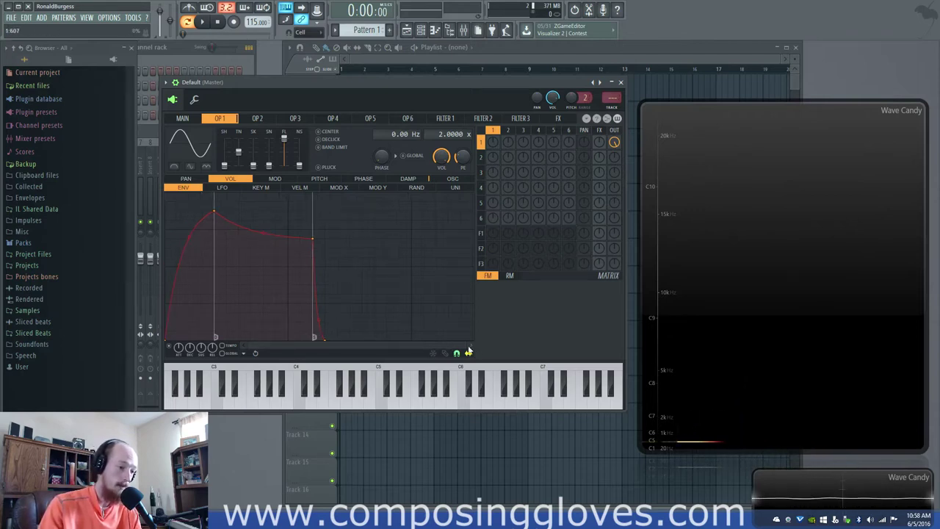
pyautogui.moveTo(470, 345); pyautogui.dragTo(435, 343)
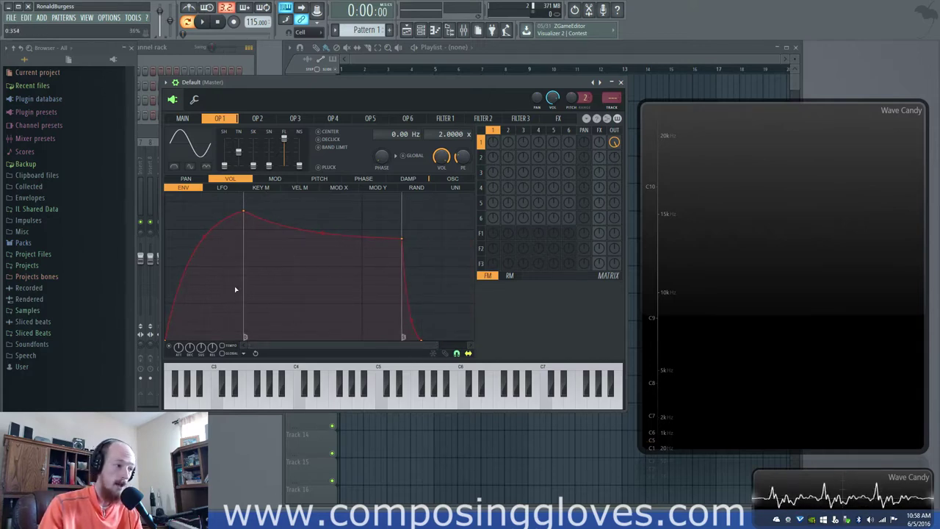
# Add three grid-snapped points at 75% between the envelope's peak and sustain points
pyautogui.rightClick(284, 229)
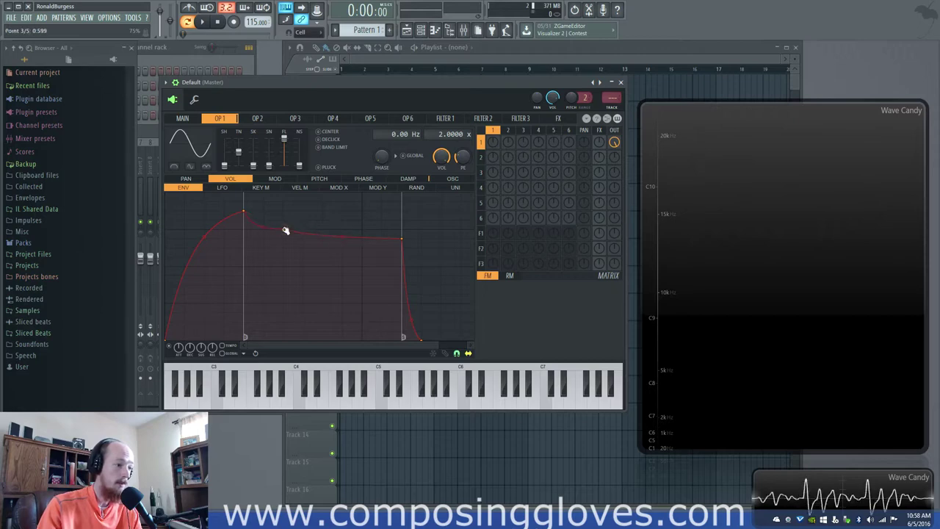
pyautogui.rightClick(347, 230)
pyautogui.rightClick(365, 229)
# Delete the three extra points between the envelope's peak and sustain points
pyautogui.rightClick(363, 230)
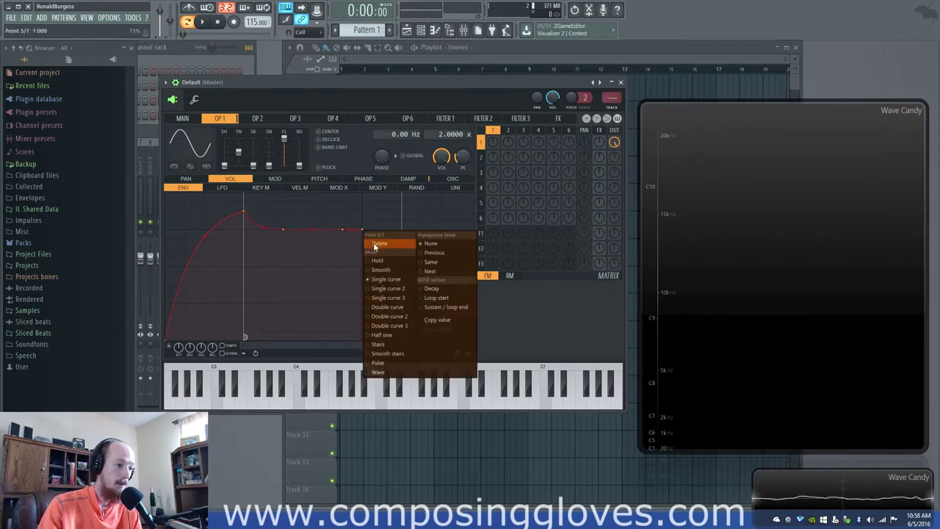
pyautogui.click(375, 243)
pyautogui.rightClick(342, 230)
pyautogui.click(351, 241)
pyautogui.rightClick(282, 230)
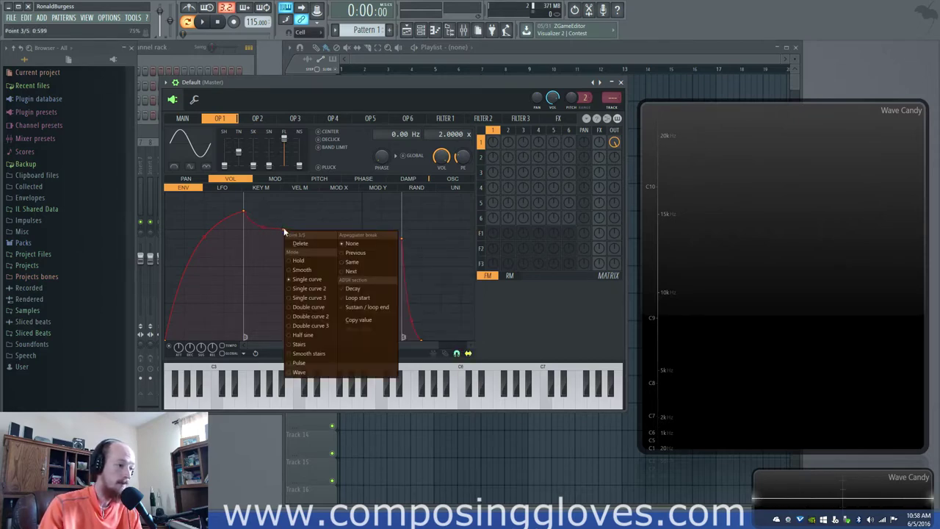
pyautogui.click(301, 241)
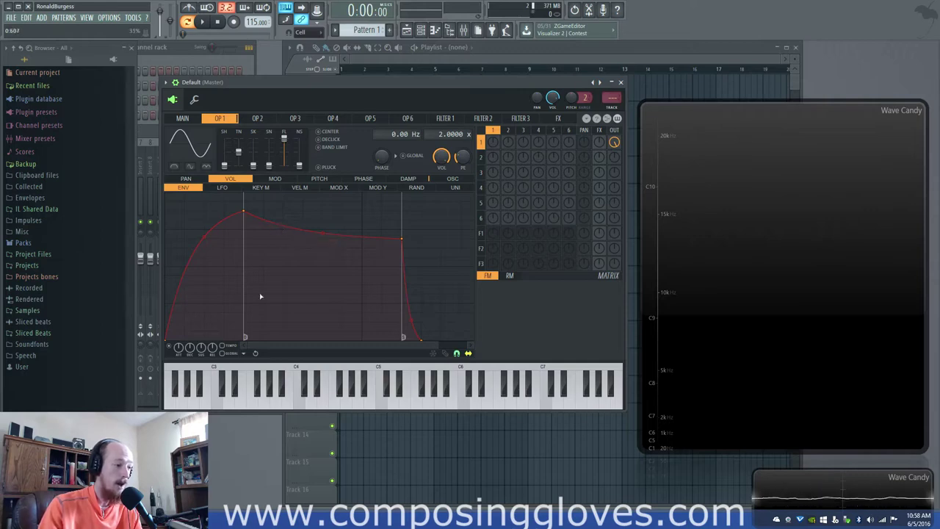
# Turn off grid snapping and add four freely placed points between the envelope's peak and sustain points
pyautogui.click(458, 355)
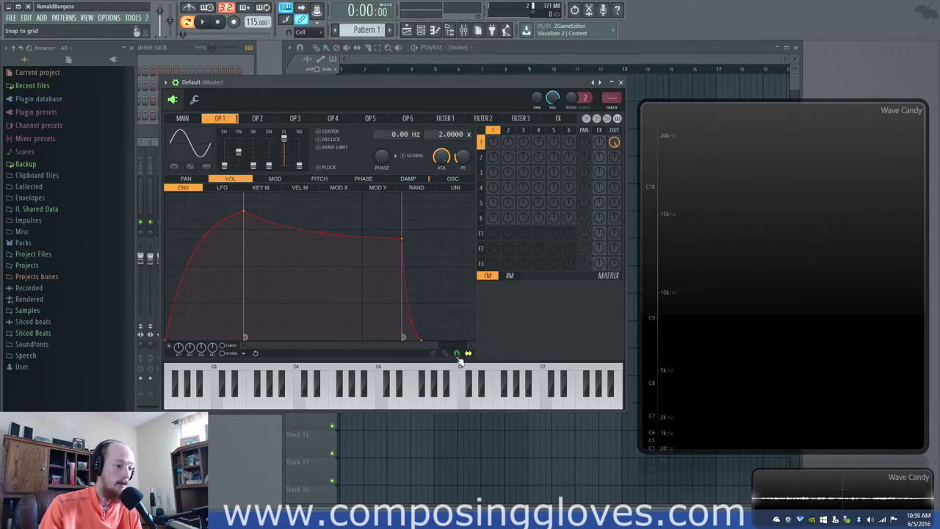
pyautogui.rightClick(276, 248)
pyautogui.rightClick(325, 236)
pyautogui.rightClick(337, 221)
pyautogui.rightClick(354, 283)
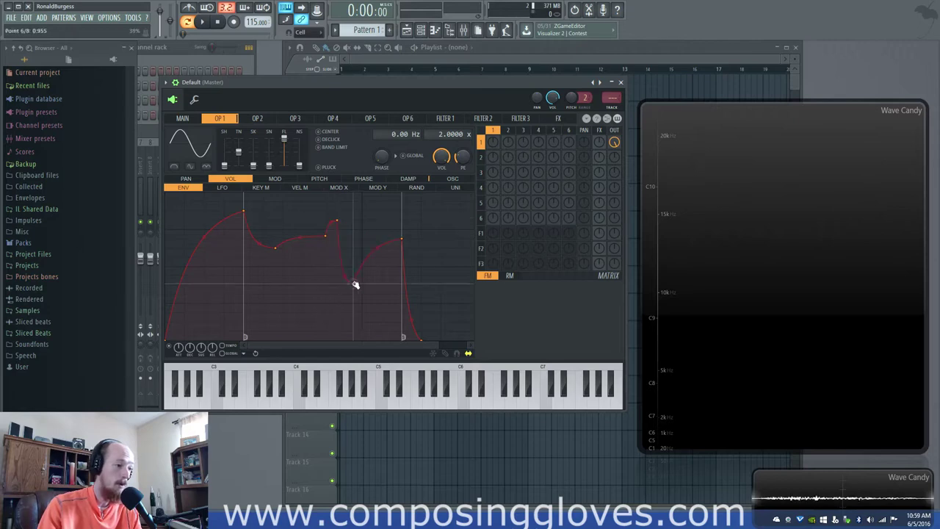
# Use step editing to place one more point in the decay section and erase all the extra points there
pyautogui.rightClick(332, 280)
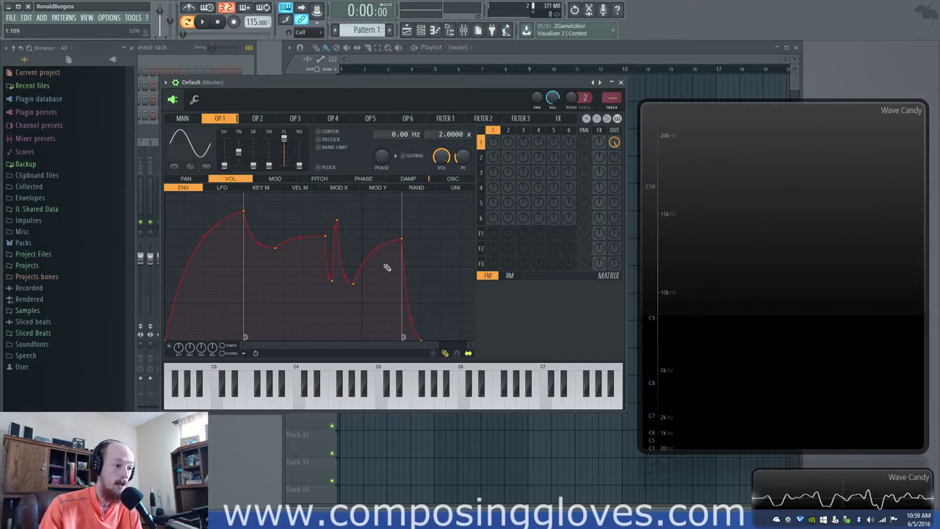
pyautogui.rightClick(354, 279)
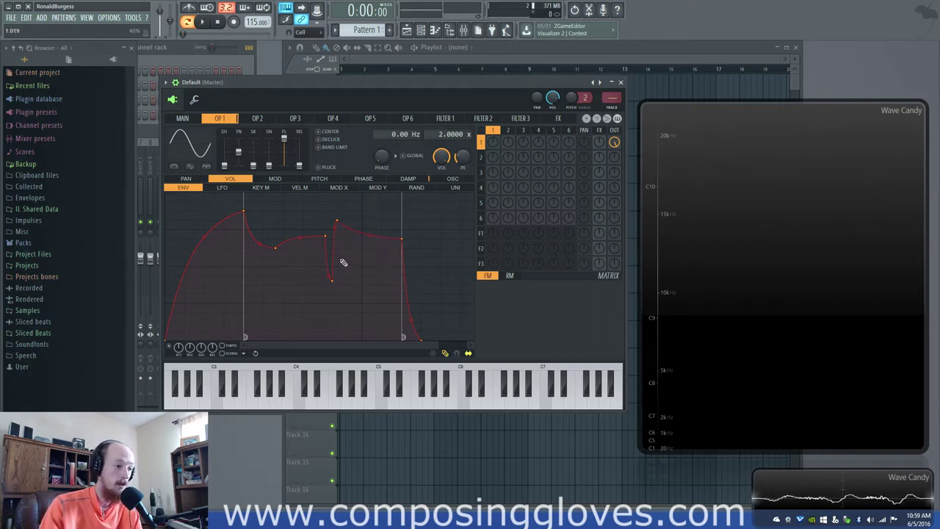
pyautogui.rightClick(276, 248)
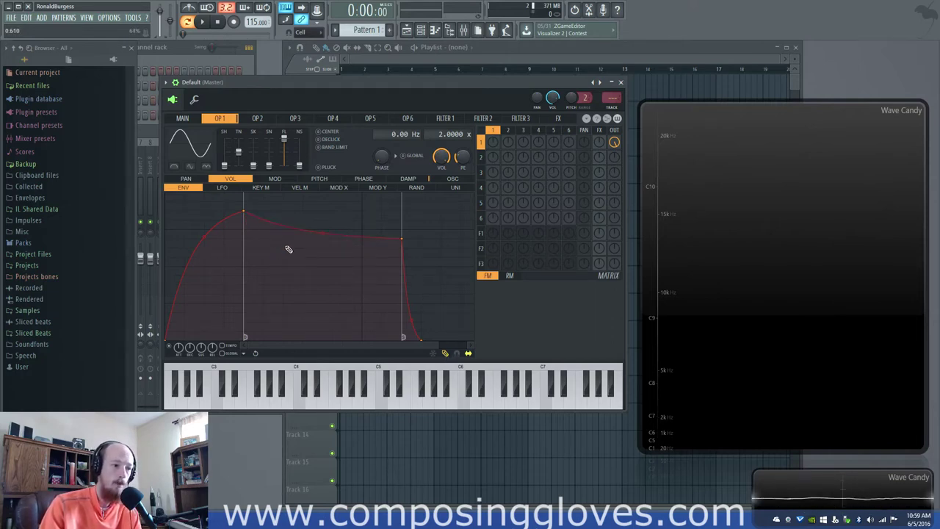
# With grid snapping back on, draw snapped points across the decay section using step editing and erase them all
pyautogui.click(445, 356)
pyautogui.moveTo(369, 295)
pyautogui.mouseDown()
pyautogui.moveTo(356, 272)
pyautogui.moveTo(248, 308)
pyautogui.moveTo(307, 277)
pyautogui.moveTo(317, 255)
pyautogui.moveTo(281, 254)
pyautogui.moveTo(328, 246)
pyautogui.moveTo(308, 244)
pyautogui.moveTo(326, 257)
pyautogui.moveTo(377, 257)
pyautogui.moveTo(329, 285)
pyautogui.moveTo(321, 258)
pyautogui.moveTo(292, 260)
pyautogui.moveTo(248, 298)
pyautogui.mouseUp()
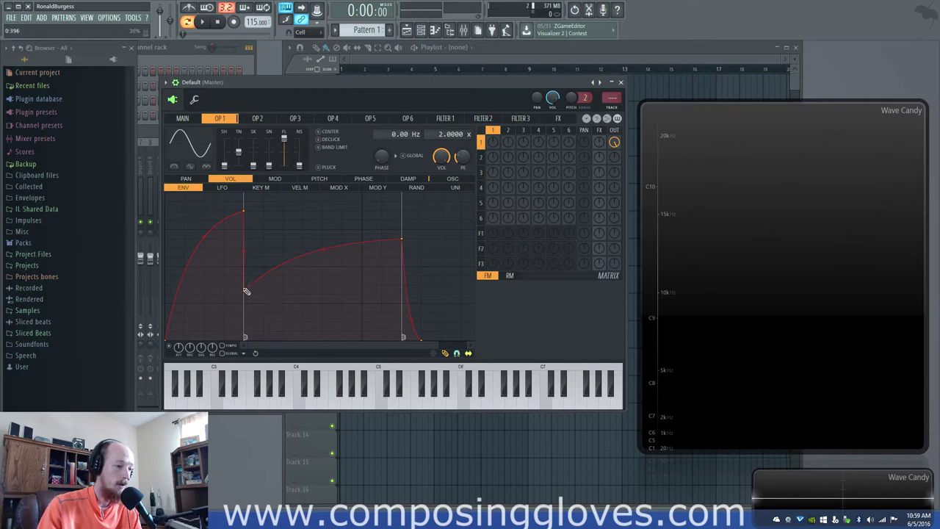
pyautogui.rightClick(247, 294)
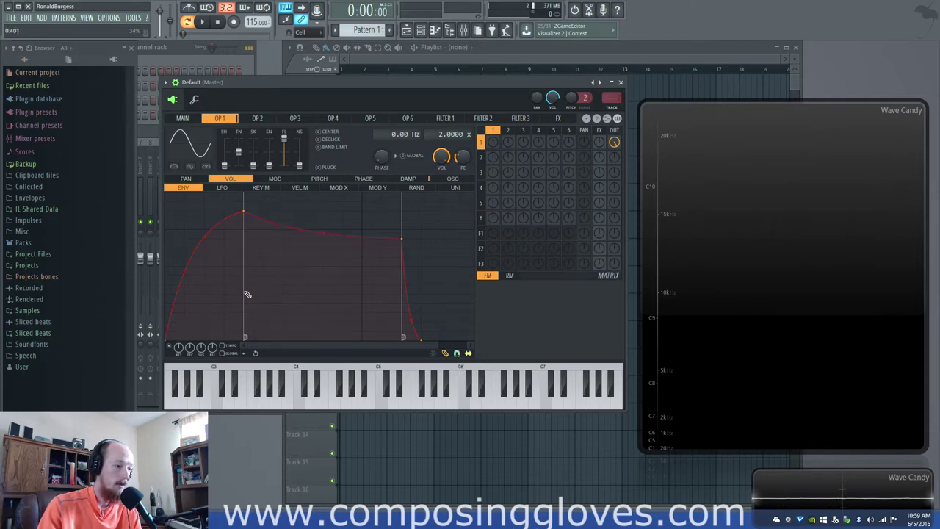
pyautogui.click(445, 353)
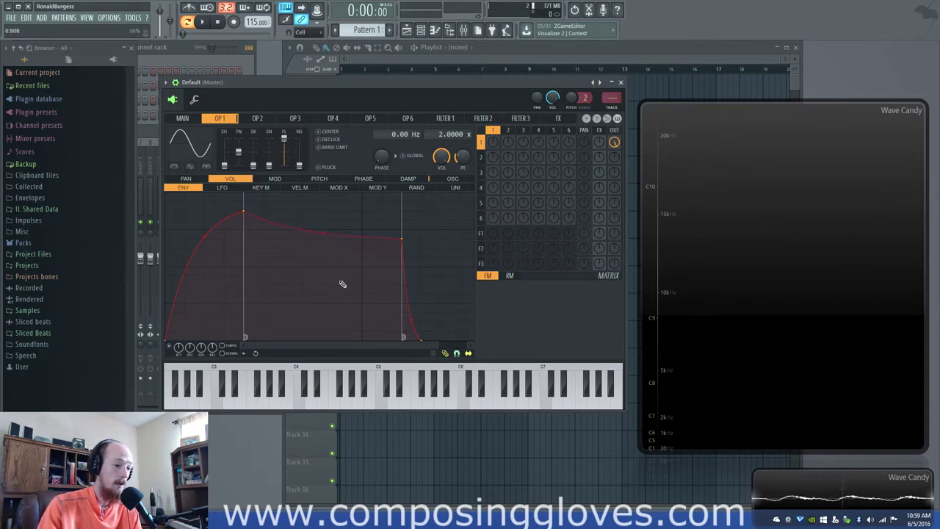
pyautogui.moveTo(340, 284)
pyautogui.mouseDown()
pyautogui.moveTo(310, 246)
pyautogui.moveTo(325, 242)
pyautogui.moveTo(302, 256)
pyautogui.mouseUp()
pyautogui.rightClick(343, 264)
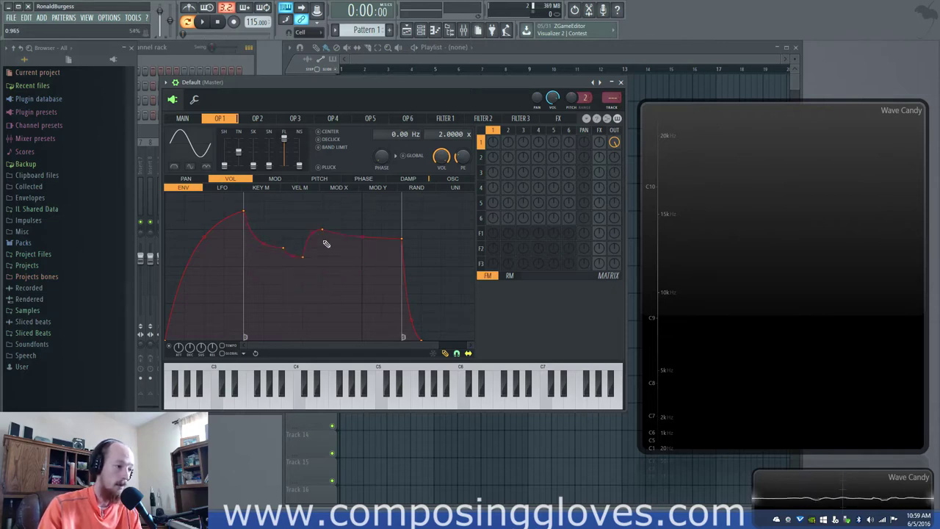
pyautogui.rightClick(324, 241)
pyautogui.rightClick(303, 256)
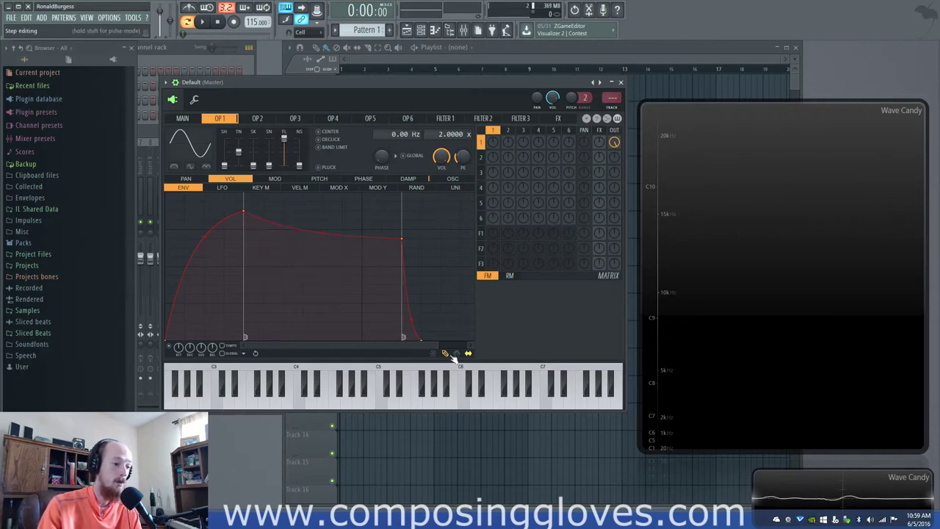
# Add a point between the envelope's peak and sustain points, then move it slightly lower and earlier with slide mode on
pyautogui.rightClick(343, 252)
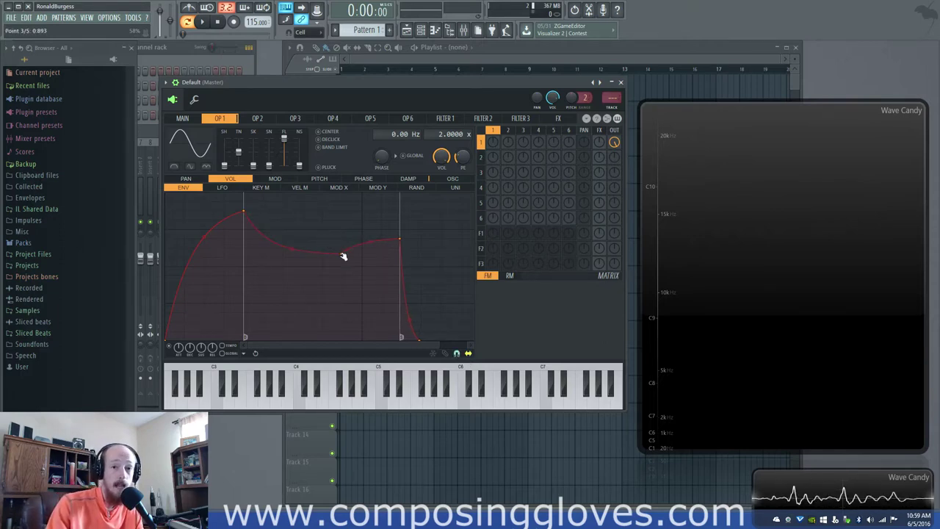
pyautogui.moveTo(344, 255); pyautogui.dragTo(344, 258)
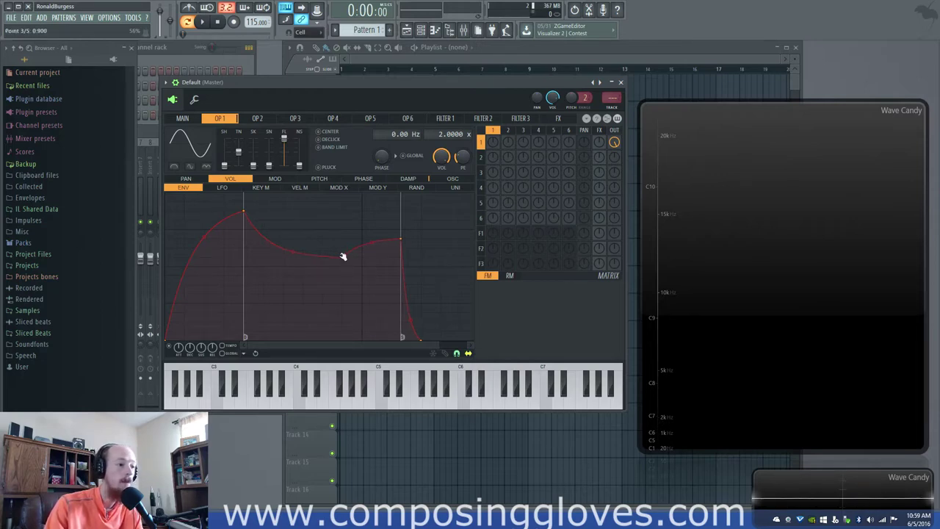
pyautogui.moveTo(343, 256)
pyautogui.mouseDown()
pyautogui.moveTo(367, 257)
pyautogui.moveTo(312, 255)
pyautogui.moveTo(332, 256)
pyautogui.mouseUp()
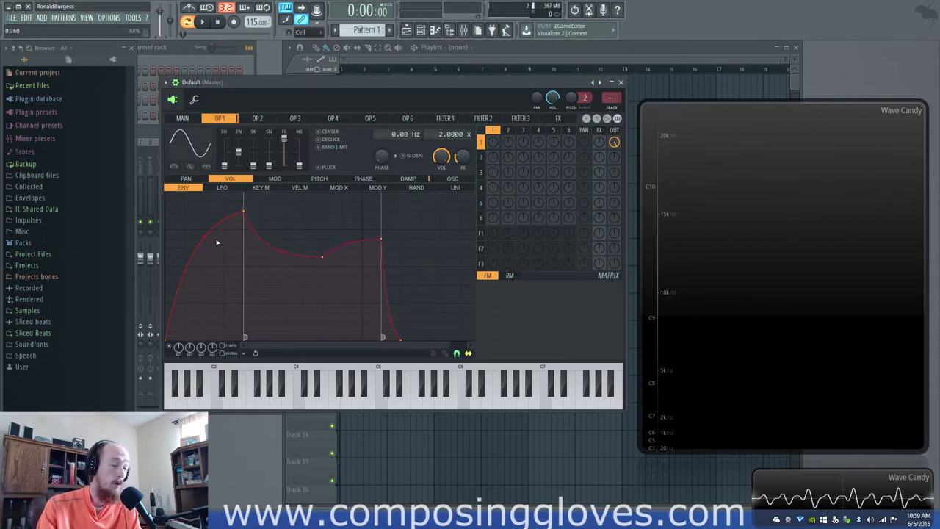
# Turn off slide mode, reposition the added decay-section point above the sustain level, and turn slide mode back on
pyautogui.click(469, 354)
pyautogui.moveTo(325, 258); pyautogui.dragTo(314, 240)
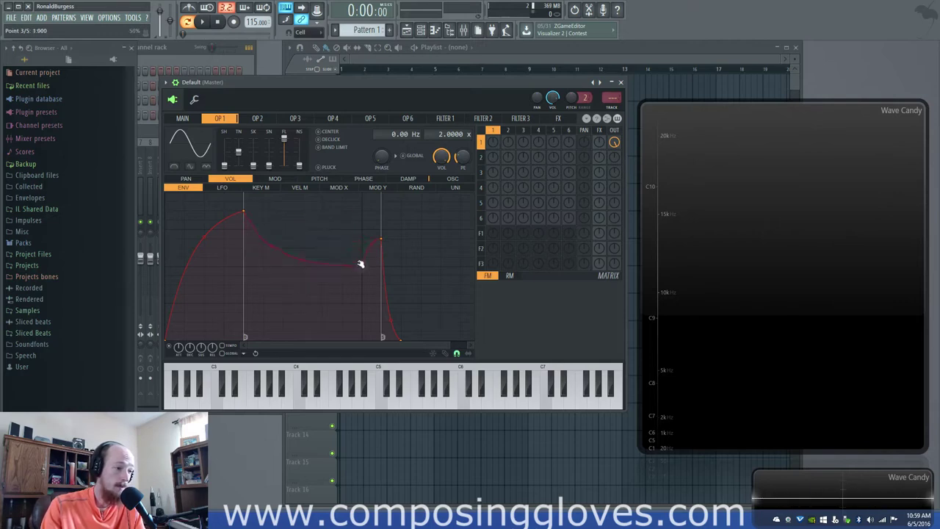
pyautogui.click(468, 354)
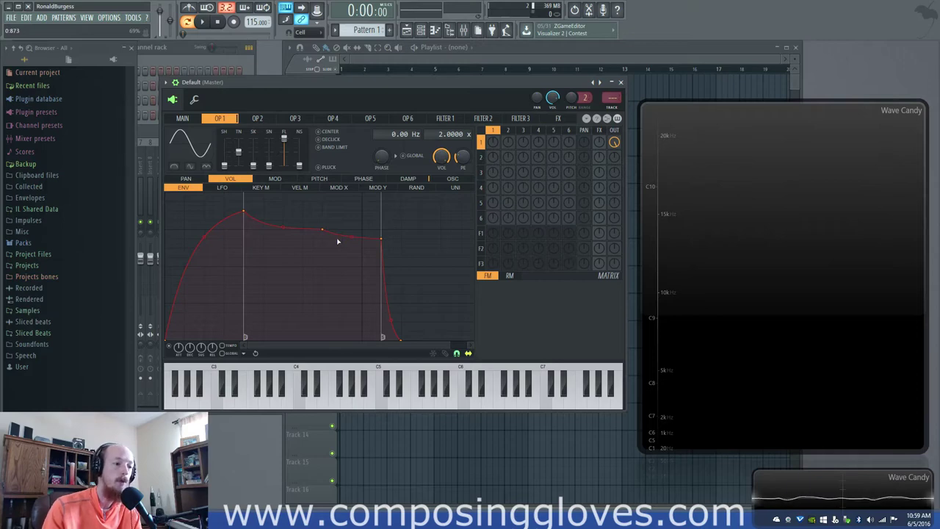
# Freeze and unfreeze the envelope, then delete the extra point between the peak and sustain points
pyautogui.click(433, 353)
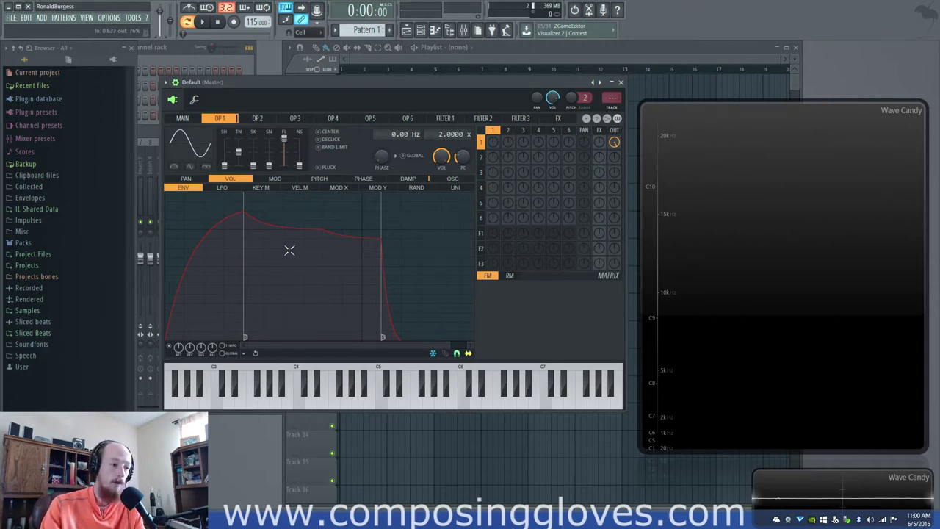
pyautogui.click(433, 353)
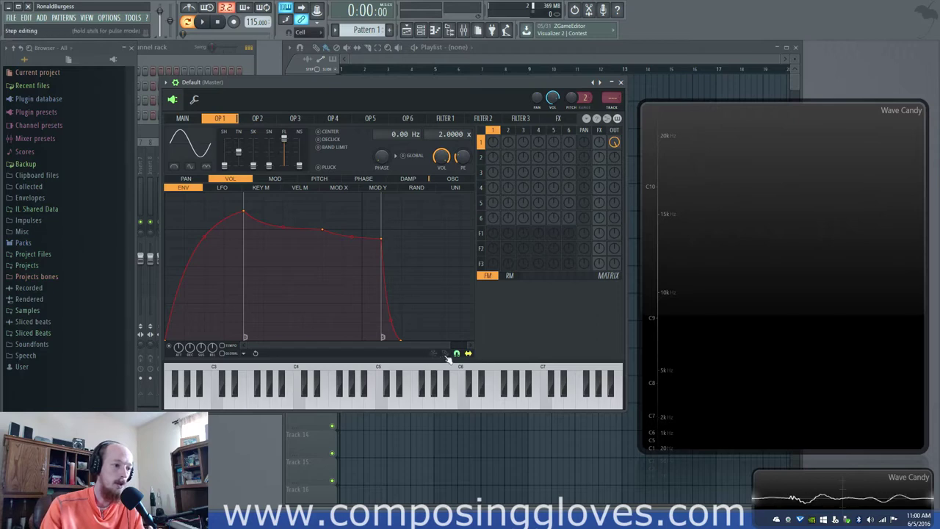
pyautogui.rightClick(325, 232)
pyautogui.click(343, 243)
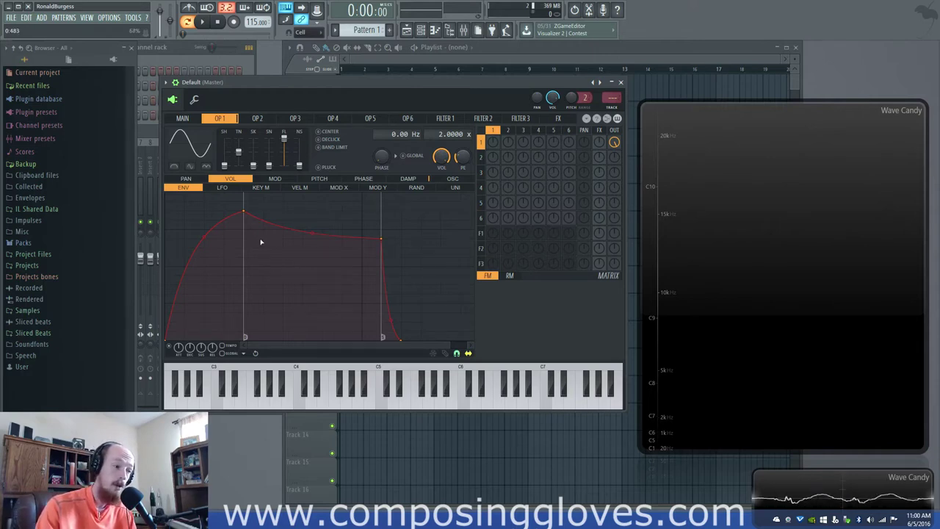
# Add two points between the peak and sustain points and pull the second one down to about 38% at 1:000
pyautogui.rightClick(284, 229)
pyautogui.rightClick(362, 230)
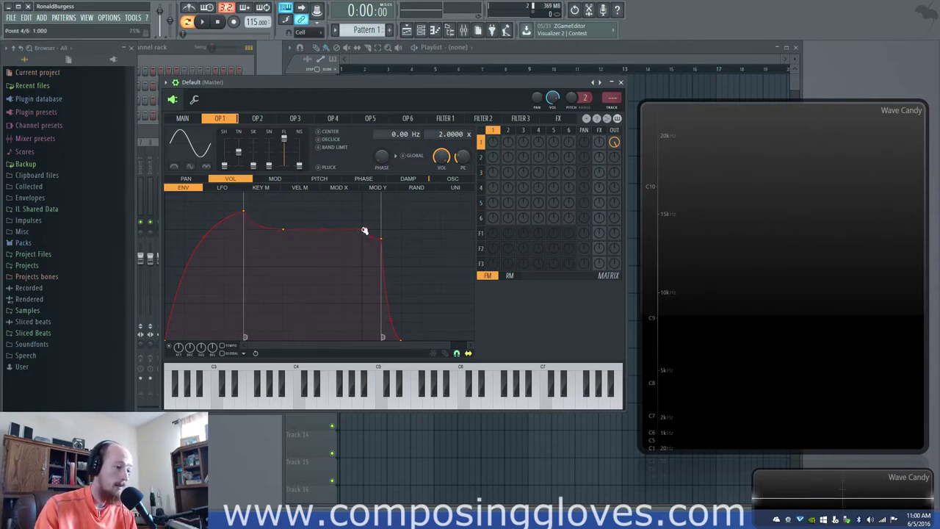
pyautogui.moveTo(365, 233); pyautogui.dragTo(323, 270)
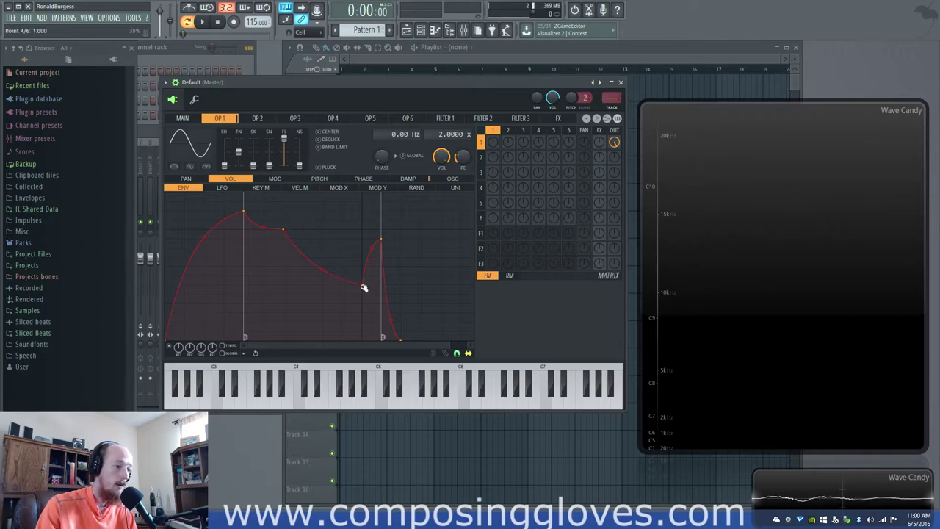
# Set the lowered point's mode to Double curve 3 and then Wave, and adjust its tension for fewer oscillations
pyautogui.rightClick(362, 285)
pyautogui.click(389, 381)
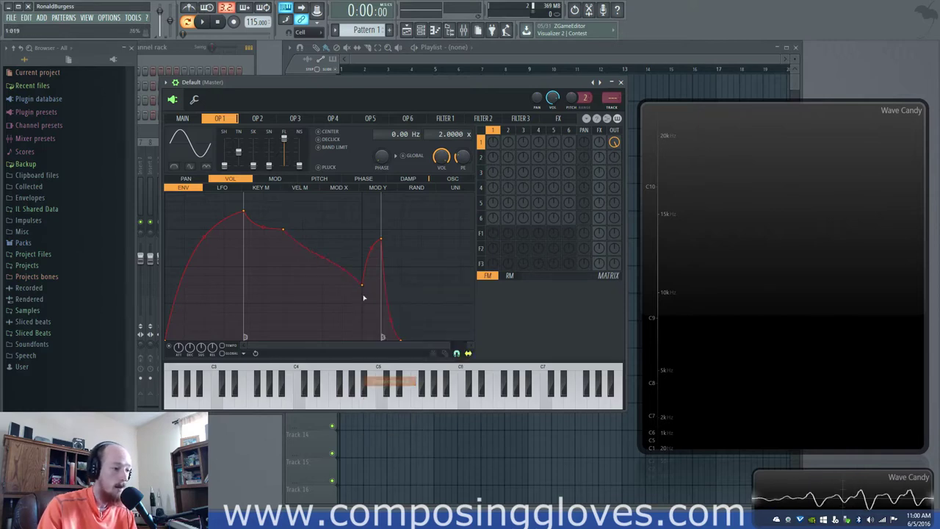
pyautogui.rightClick(362, 285)
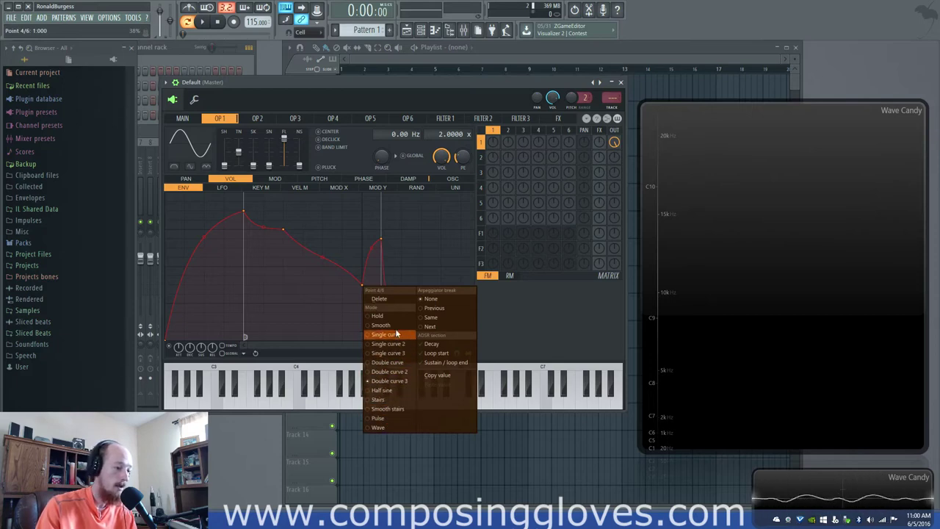
pyautogui.click(392, 427)
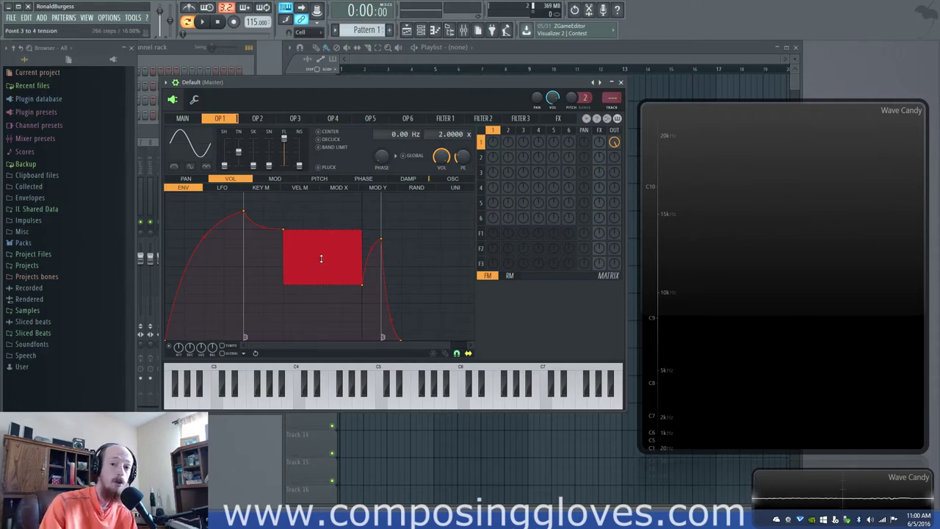
pyautogui.moveTo(321, 258); pyautogui.dragTo(353, 271)
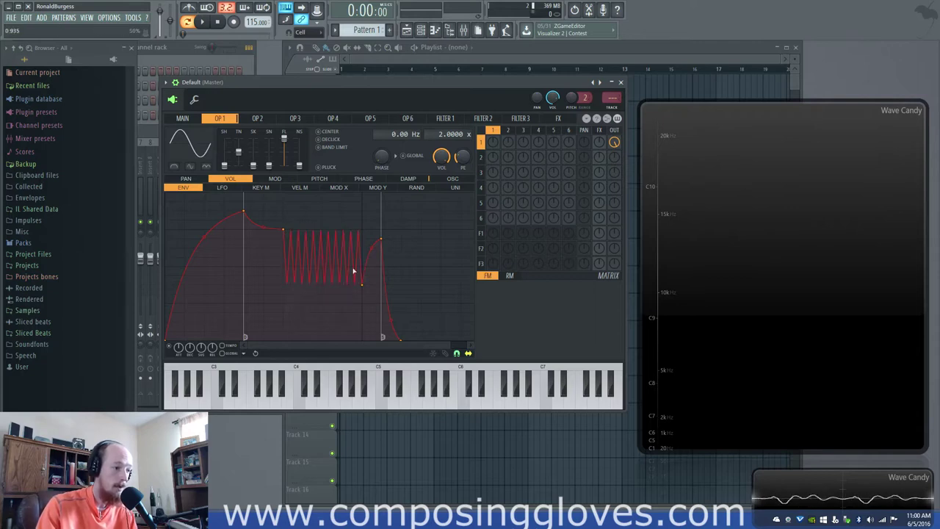
# Delete the Wave point and the other added point from the decay section
pyautogui.rightClick(363, 286)
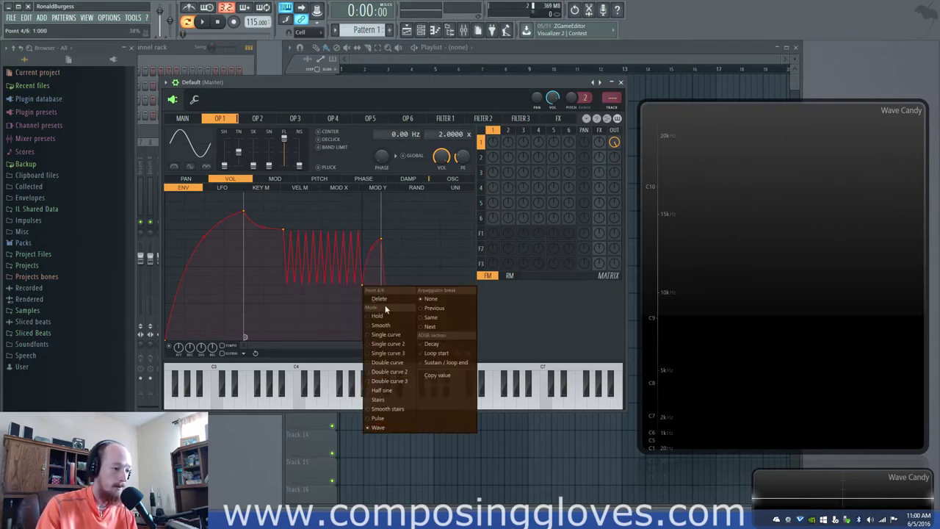
pyautogui.click(379, 299)
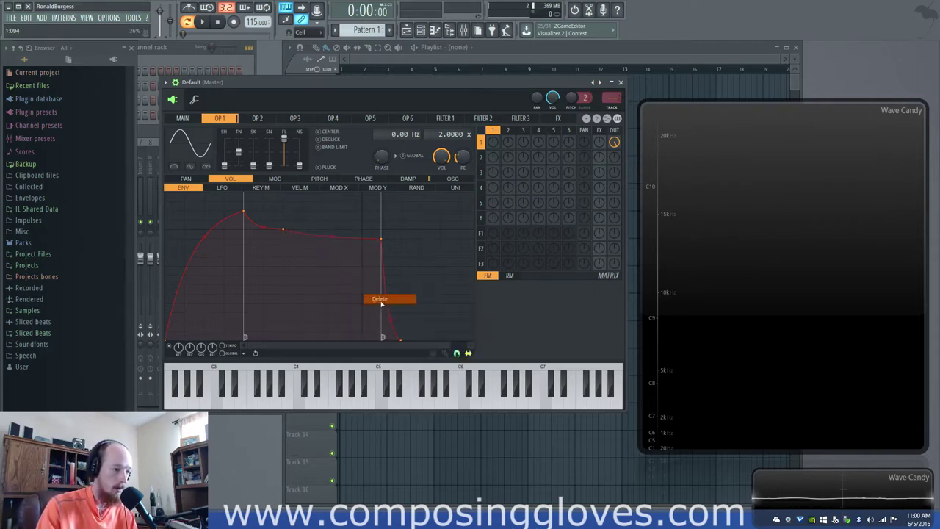
pyautogui.rightClick(283, 230)
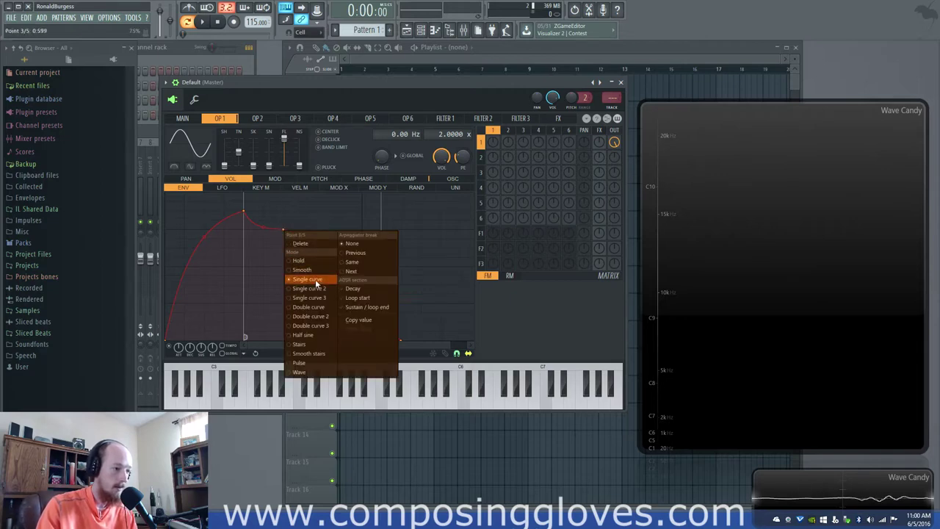
pyautogui.click(315, 279)
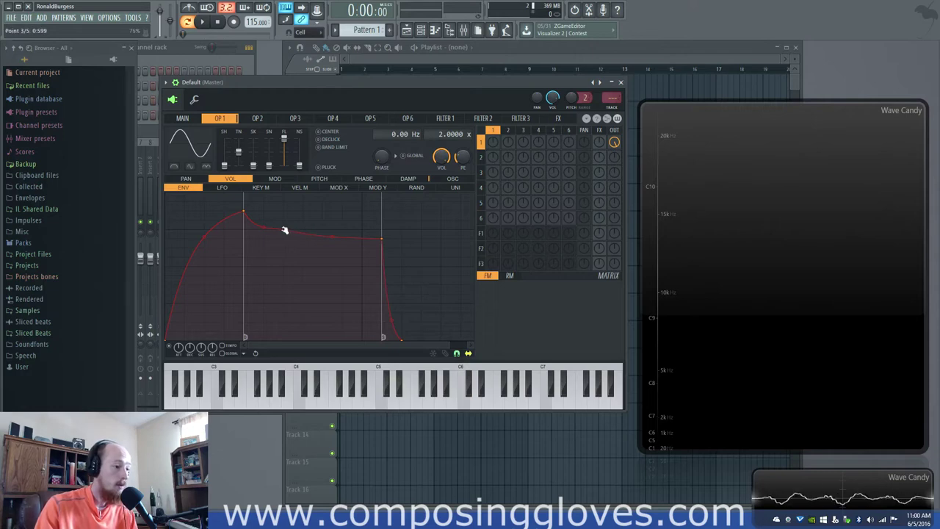
pyautogui.rightClick(288, 229)
pyautogui.click(312, 247)
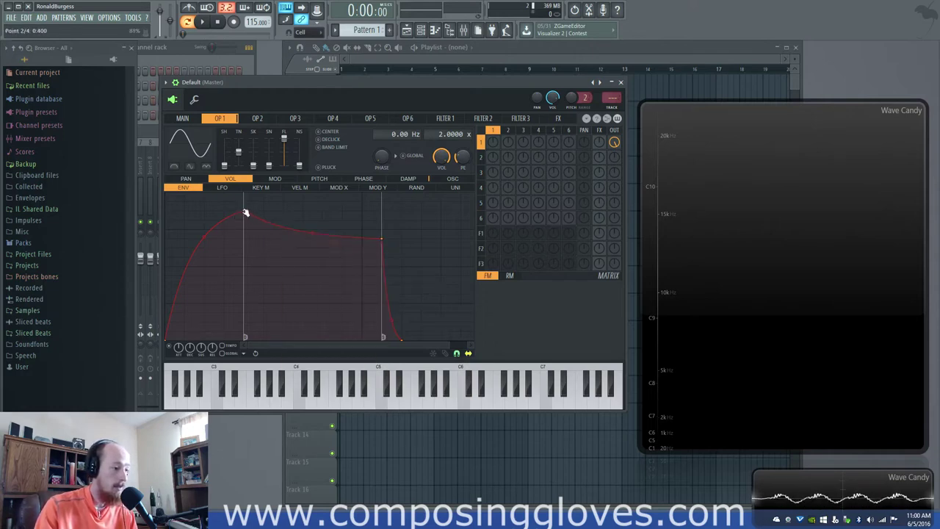
# Add a point in the attack section, replace its Wave mode with a single-curve mode, and delete the point
pyautogui.rightClick(224, 221)
pyautogui.rightClick(225, 221)
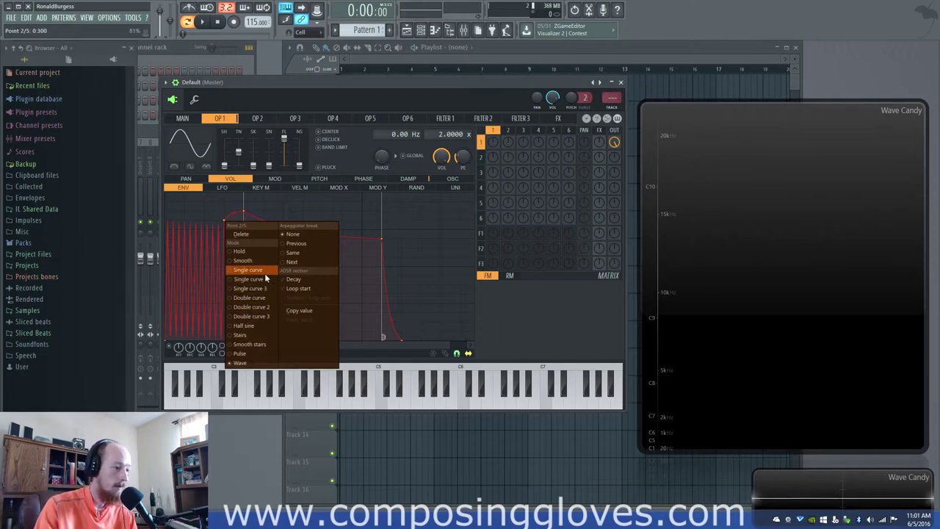
pyautogui.click(266, 279)
pyautogui.rightClick(228, 221)
pyautogui.click(242, 232)
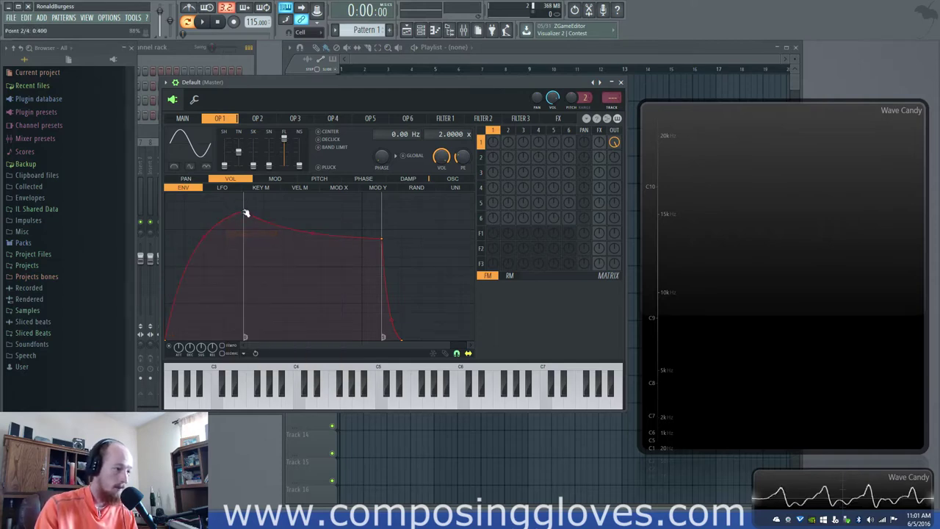
# Check the peak point's ADSR section options, then move that point to 0:300 at 75%
pyautogui.rightClick(245, 212)
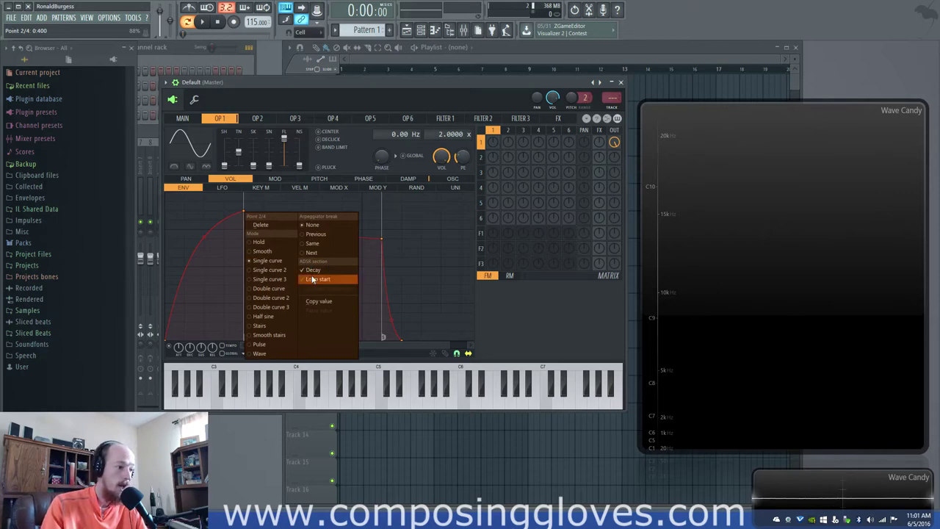
pyautogui.click(247, 209)
pyautogui.moveTo(246, 209); pyautogui.dragTo(224, 232)
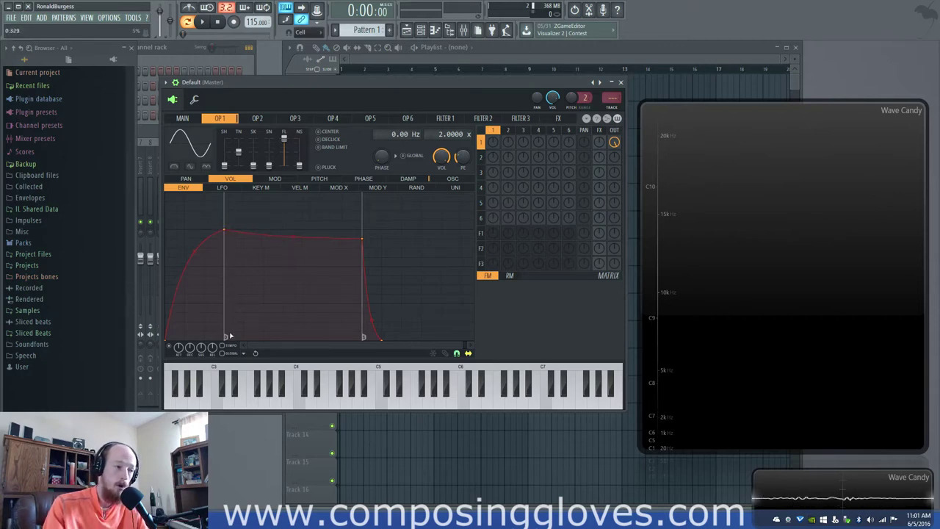
# Add a point at maximum level between the decay and sustain points, then delete it
pyautogui.rightClick(264, 194)
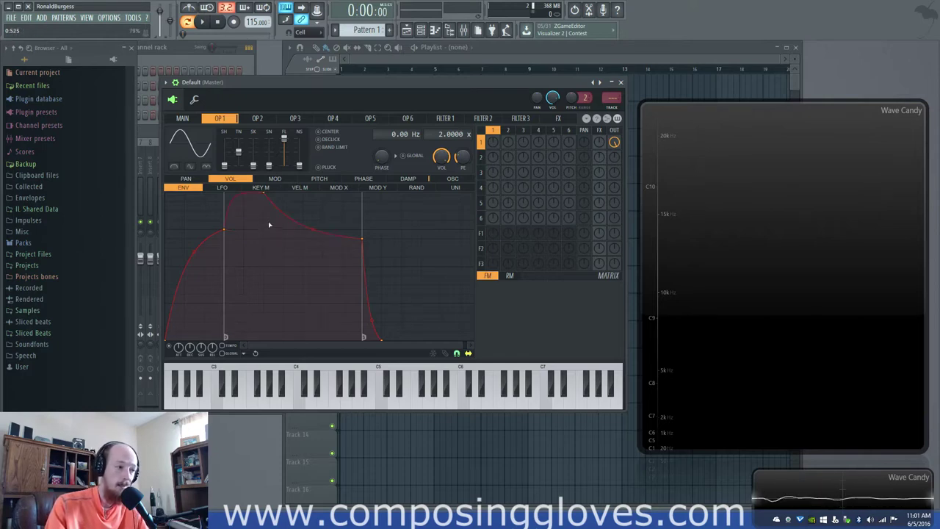
pyautogui.rightClick(266, 194)
pyautogui.click(291, 206)
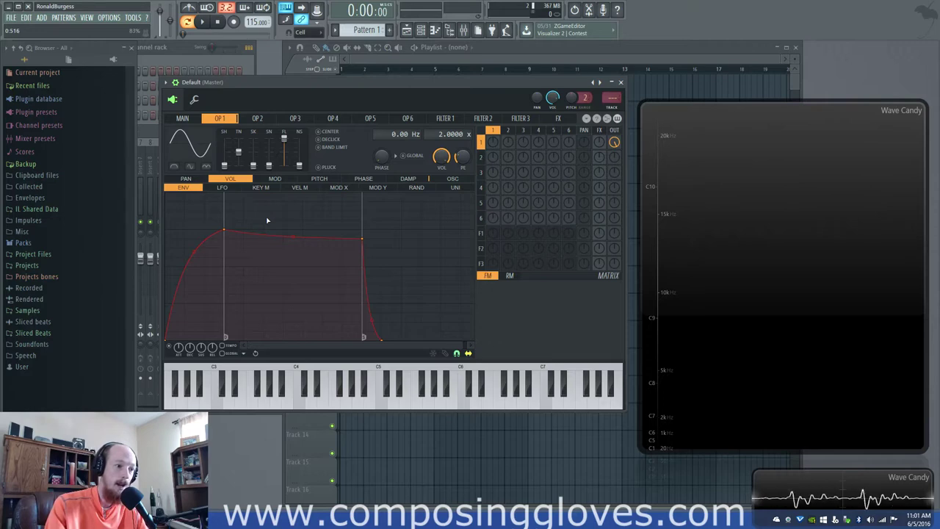
# Add a point between the peak and sustain points, assign it as the Decay point, and raise it level with the peak
pyautogui.rightClick(228, 232)
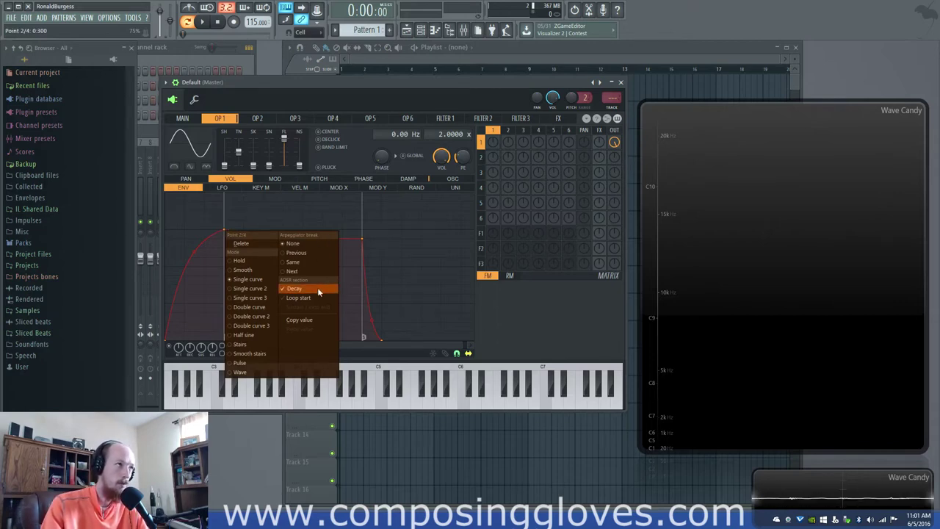
pyautogui.click(251, 210)
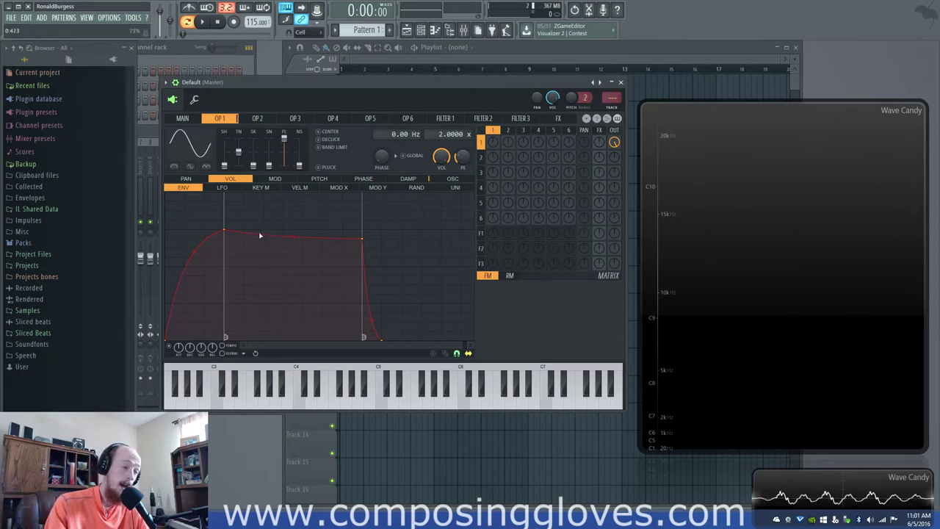
pyautogui.rightClick(266, 240)
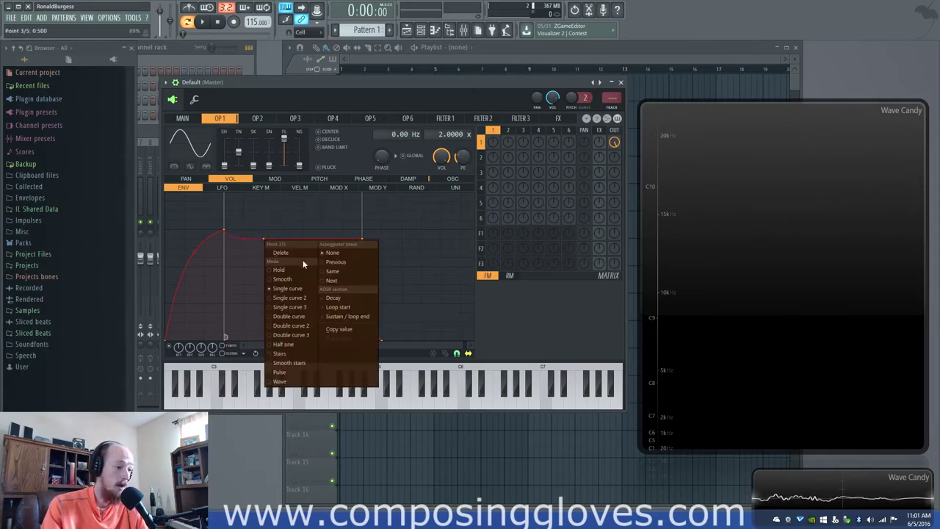
pyautogui.click(350, 297)
pyautogui.moveTo(266, 237); pyautogui.dragTo(265, 232)
# Delete the former peak point, move the new decay point earlier and higher, and move the sustain point farther along the envelope
pyautogui.rightClick(224, 230)
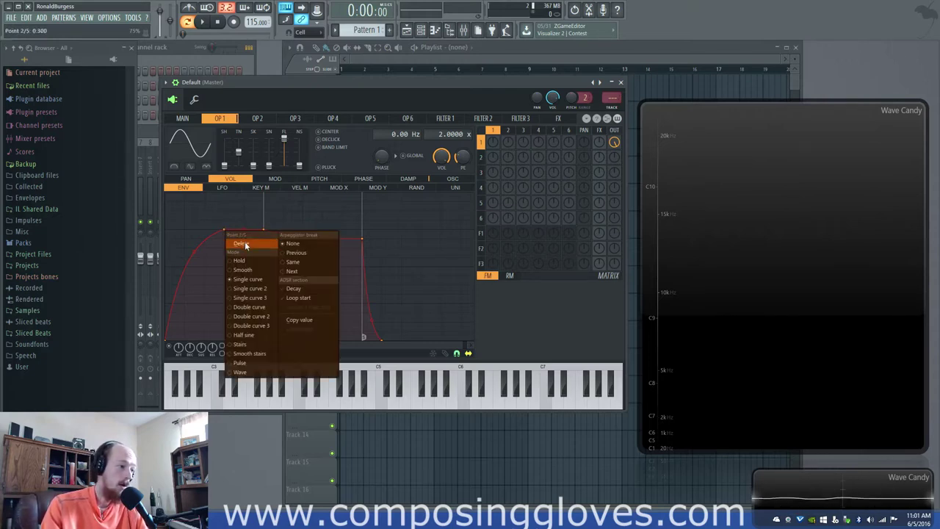
pyautogui.click(239, 240)
pyautogui.moveTo(266, 230); pyautogui.dragTo(224, 220)
pyautogui.moveTo(332, 245); pyautogui.dragTo(405, 241)
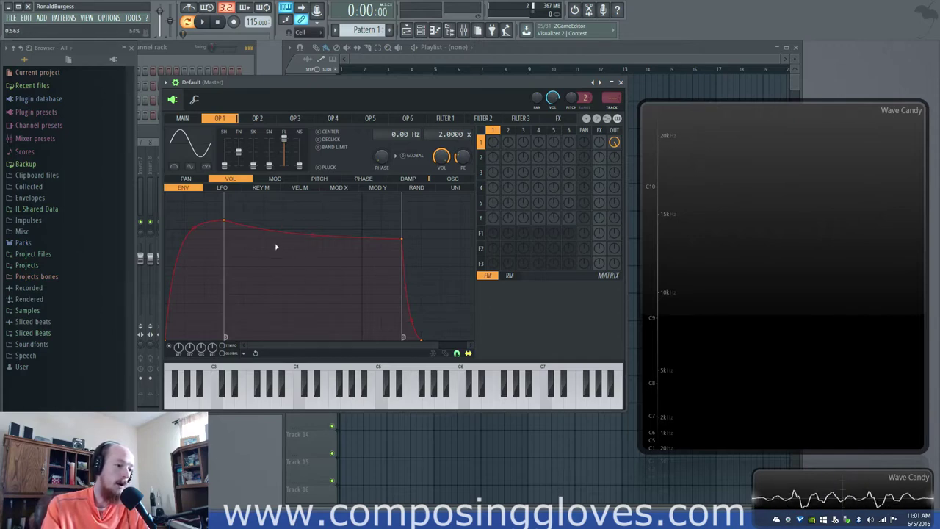
# Add a point before the sustain point at the same level, assign it as Sustain / loop end, and delete the former sustain point
pyautogui.rightClick(342, 238)
pyautogui.click(430, 316)
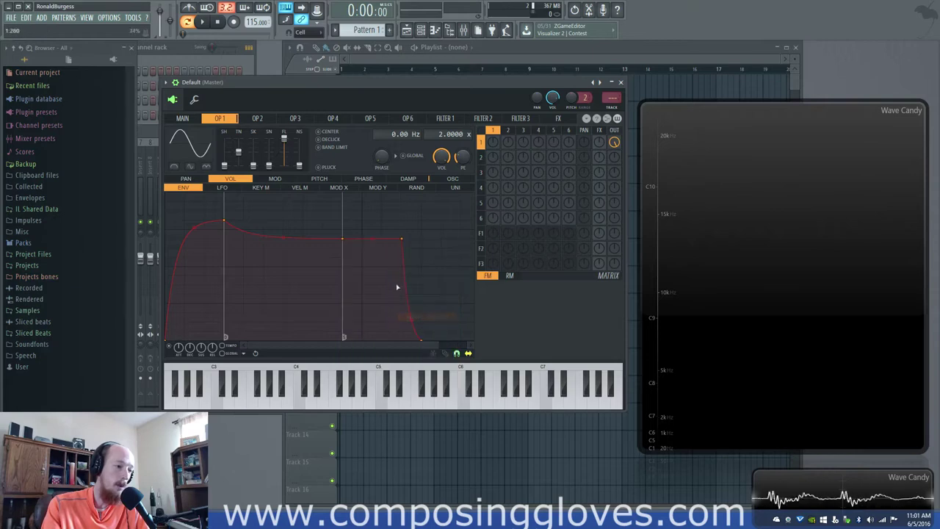
pyautogui.rightClick(342, 238)
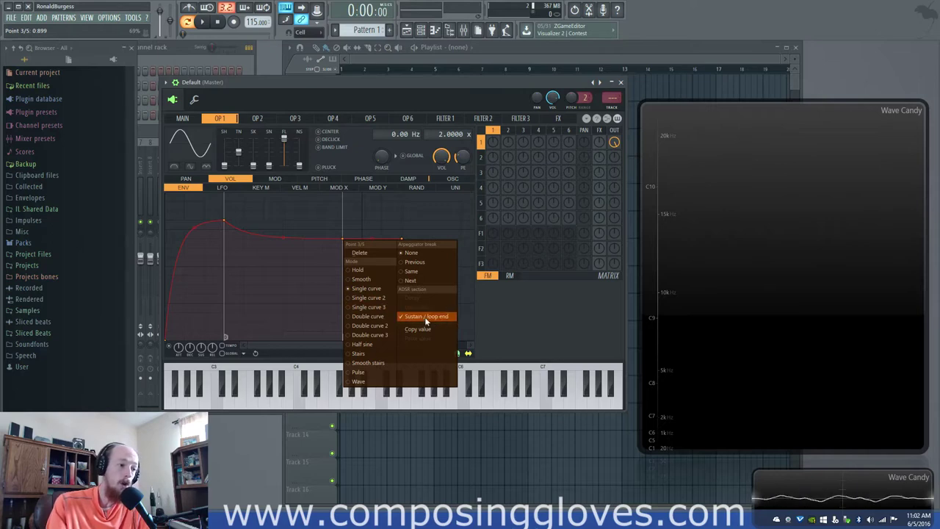
pyautogui.click(334, 242)
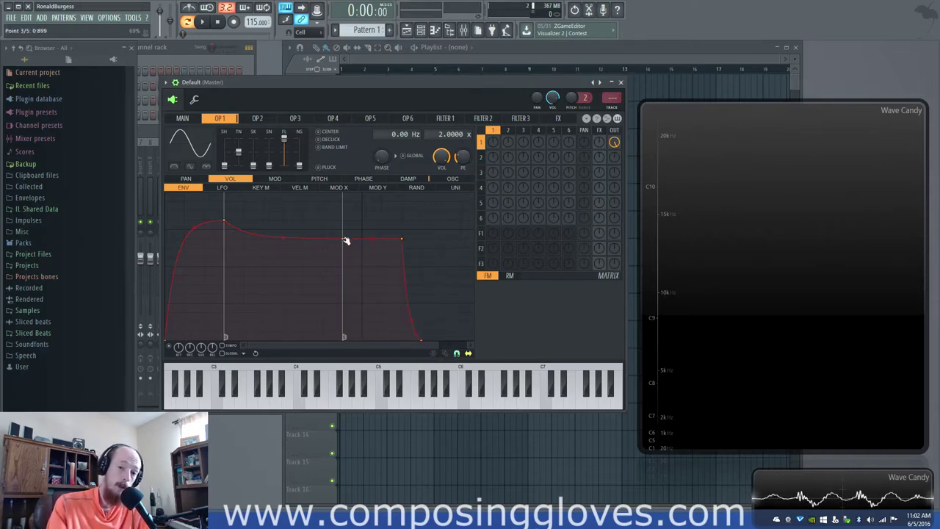
pyautogui.rightClick(401, 239)
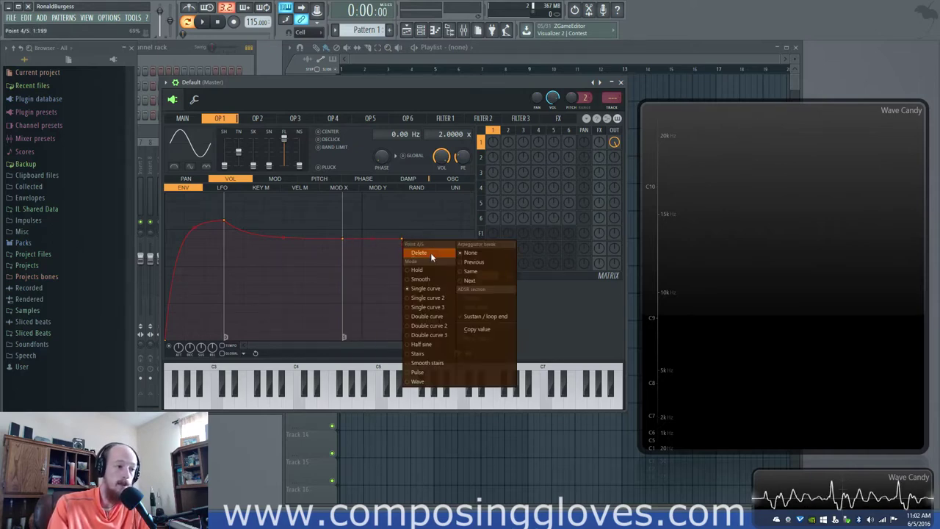
pyautogui.click(420, 255)
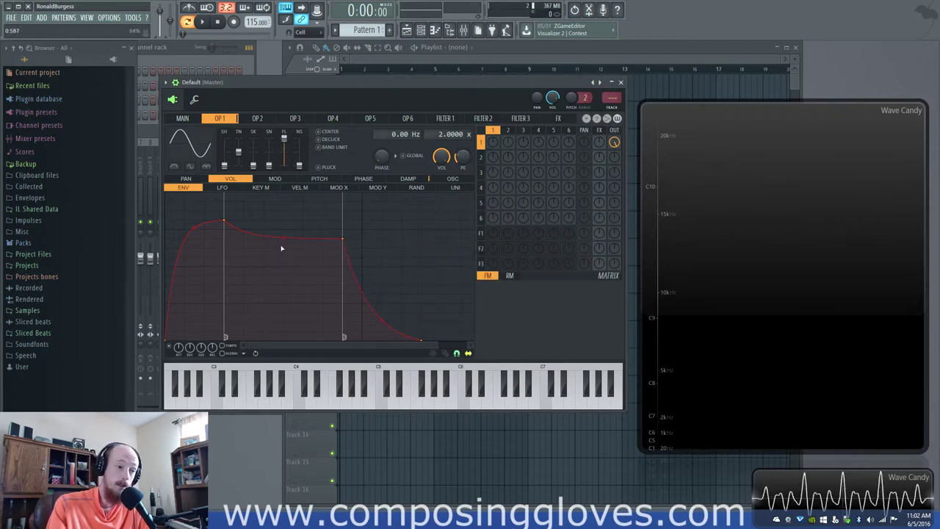
# Assign Loop start to the decay point, move it to a new point before the sustain point, then delete that point
pyautogui.rightClick(224, 220)
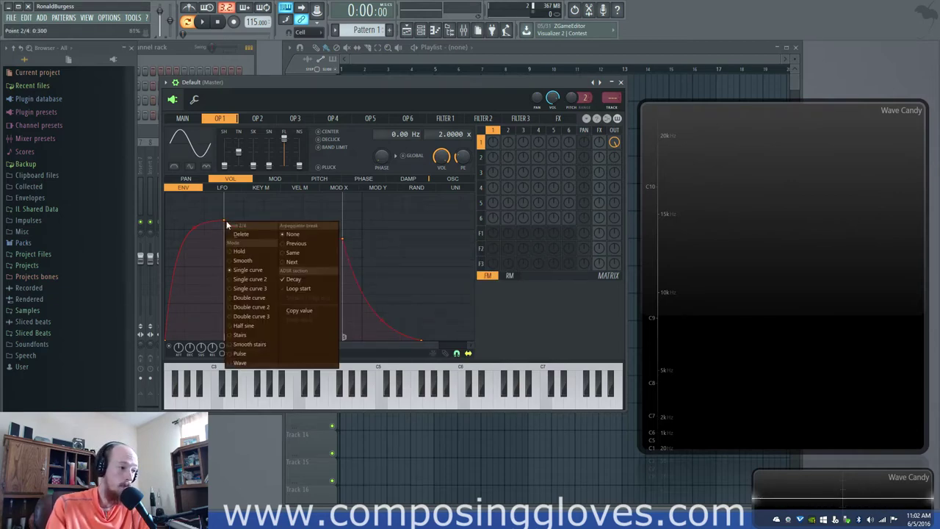
pyautogui.click(318, 288)
pyautogui.rightClick(264, 238)
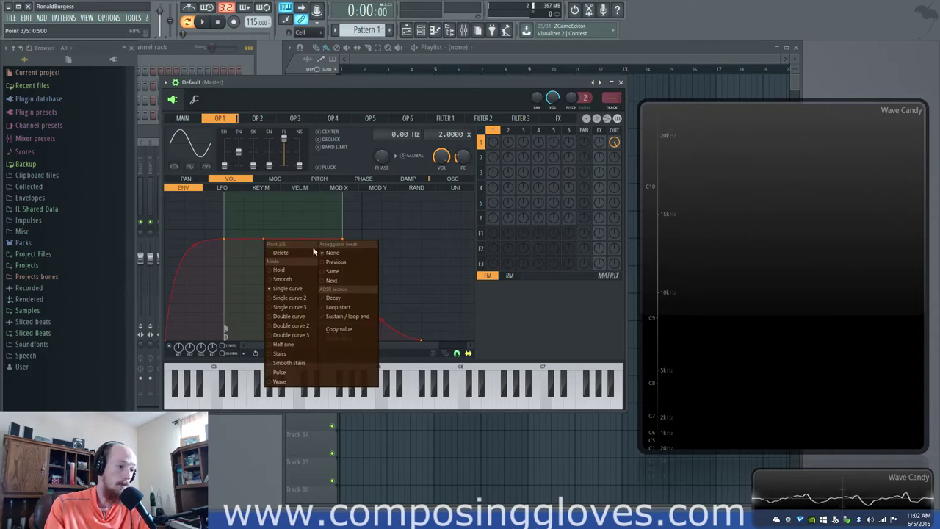
pyautogui.click(338, 307)
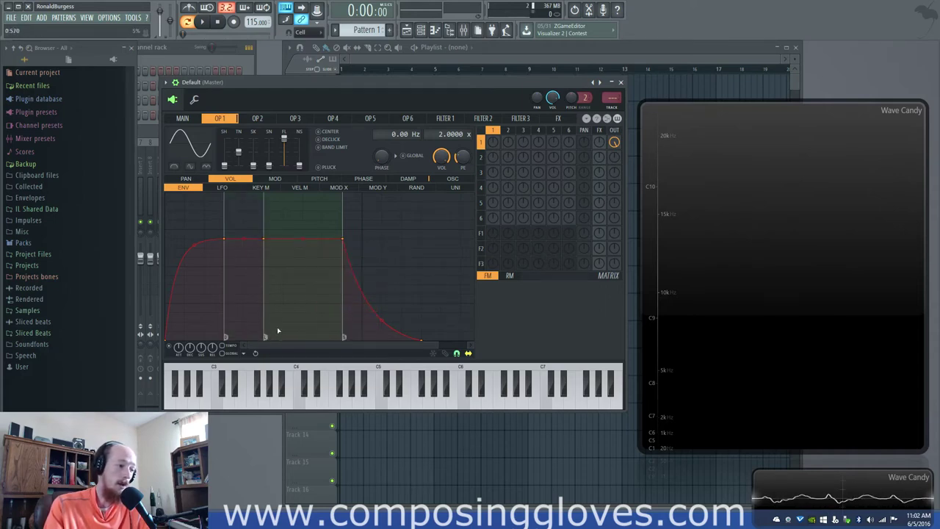
pyautogui.rightClick(263, 243)
pyautogui.click(279, 253)
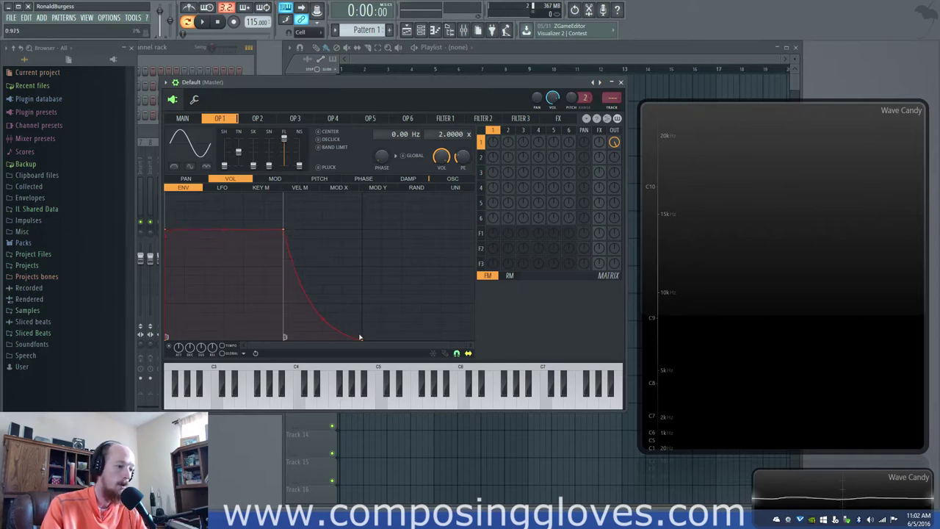
# Shorten the release and raise the sustain point to maximum level, then delete the extra maximum-level point at 0:100
pyautogui.moveTo(361, 342); pyautogui.dragTo(293, 356)
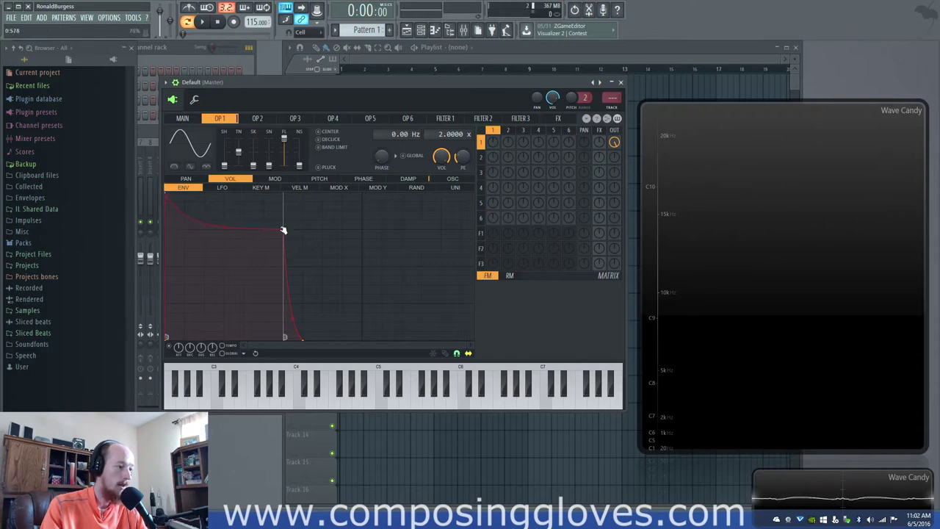
pyautogui.moveTo(286, 220); pyautogui.dragTo(286, 194)
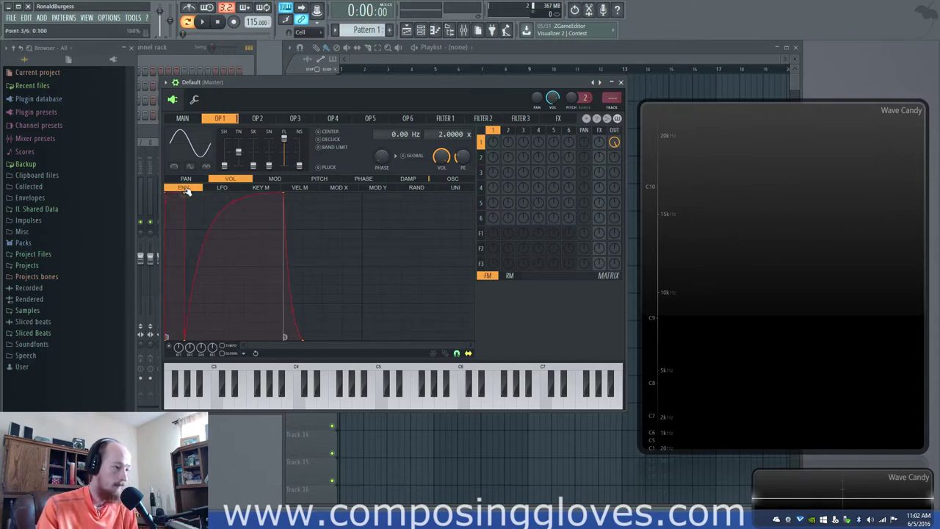
pyautogui.rightClick(187, 195)
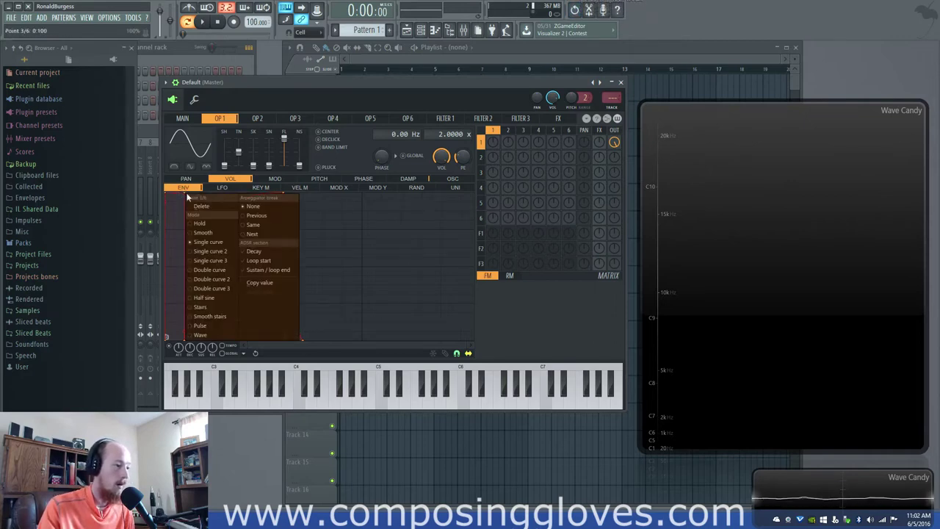
pyautogui.click(210, 208)
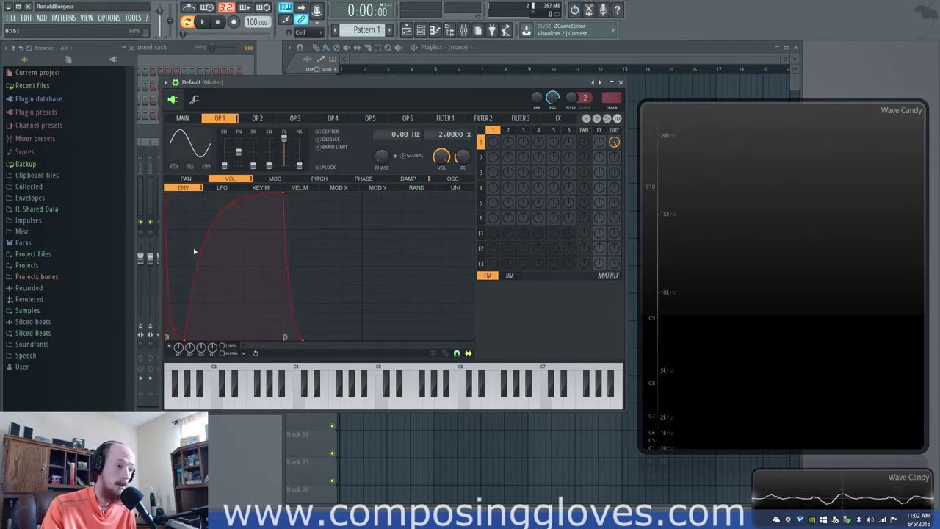
# Add a point on the rising curve, view the envelope's undo history, then delete the added point
pyautogui.moveTo(184, 222); pyautogui.dragTo(211, 231)
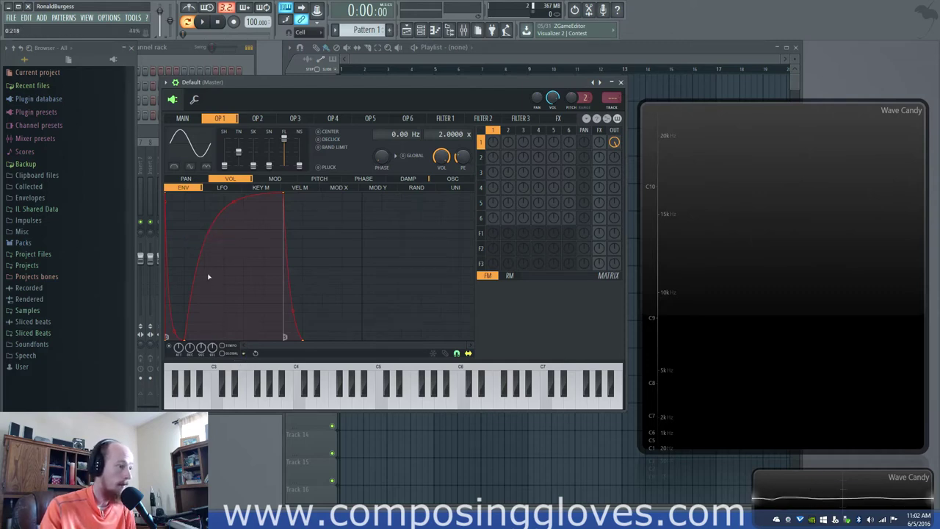
pyautogui.click(245, 354)
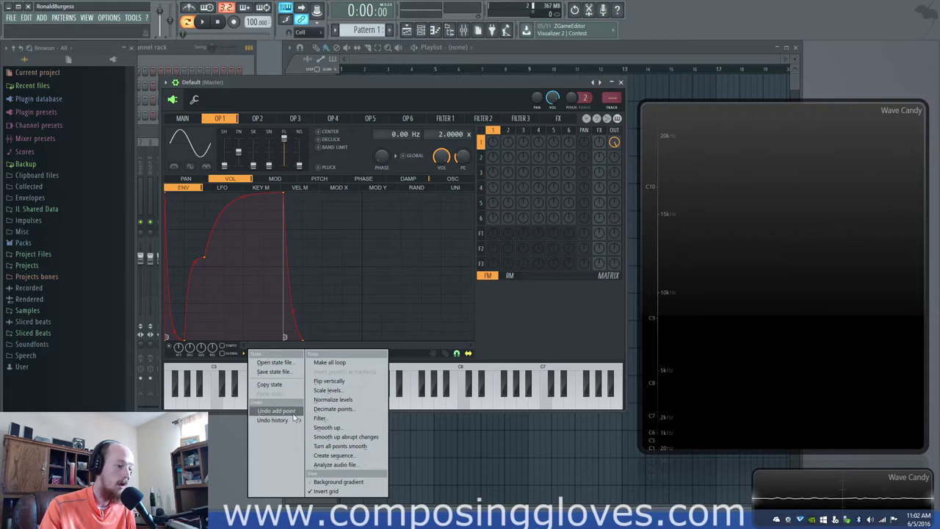
pyautogui.moveTo(293, 421)
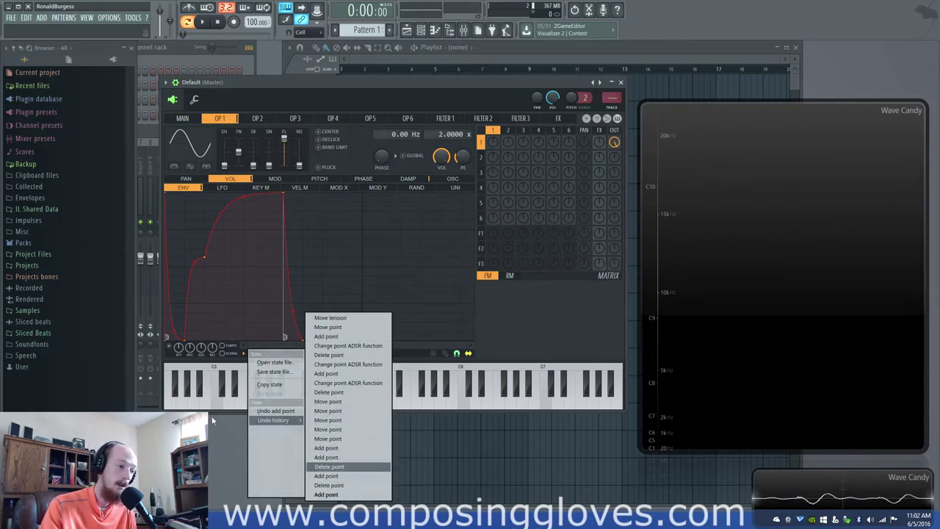
pyautogui.click(255, 340)
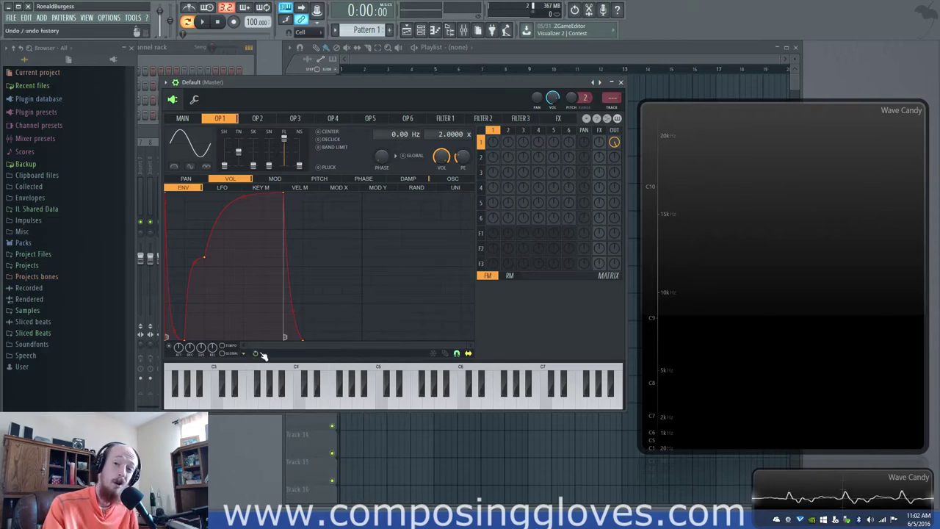
pyautogui.rightClick(205, 260)
pyautogui.click(226, 271)
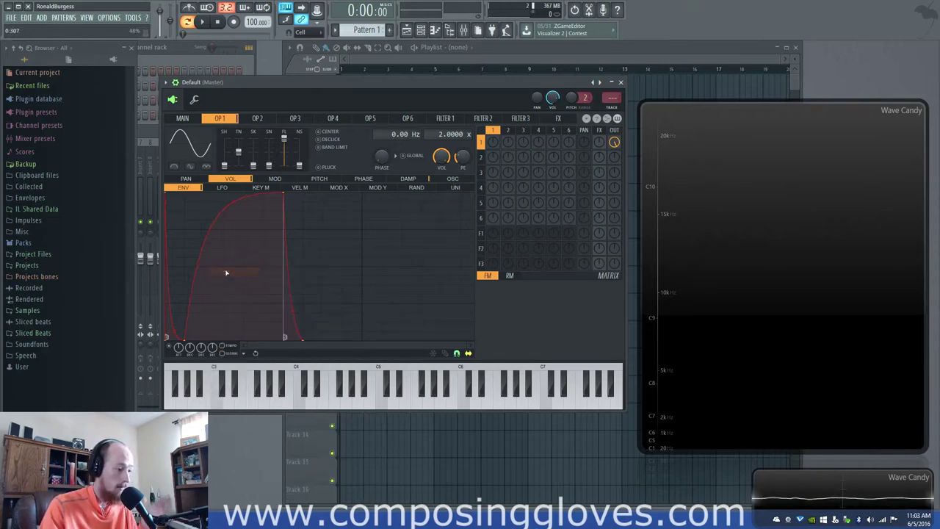
# Add alternating maximum and minimum points to form repeated decays every 0:100, placing the sustain point at 0:400
pyautogui.rightClick(202, 232)
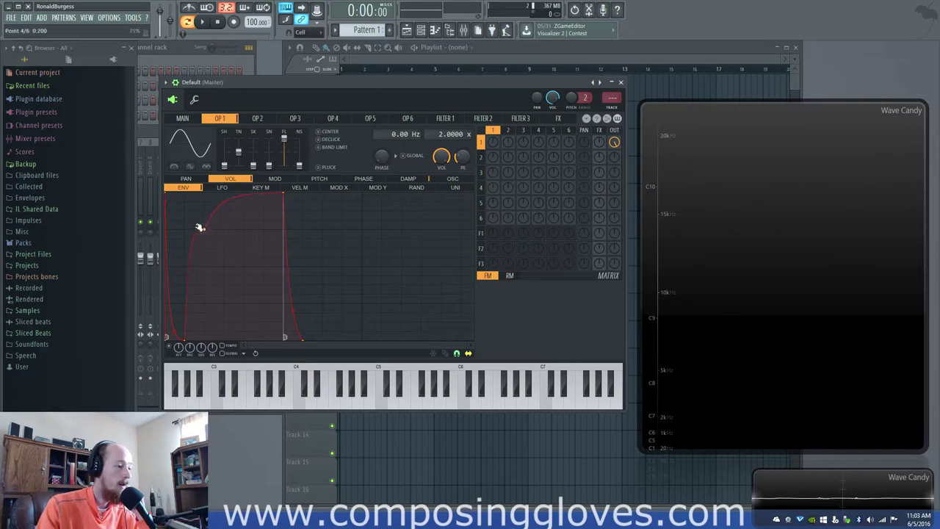
pyautogui.moveTo(199, 227); pyautogui.dragTo(186, 201)
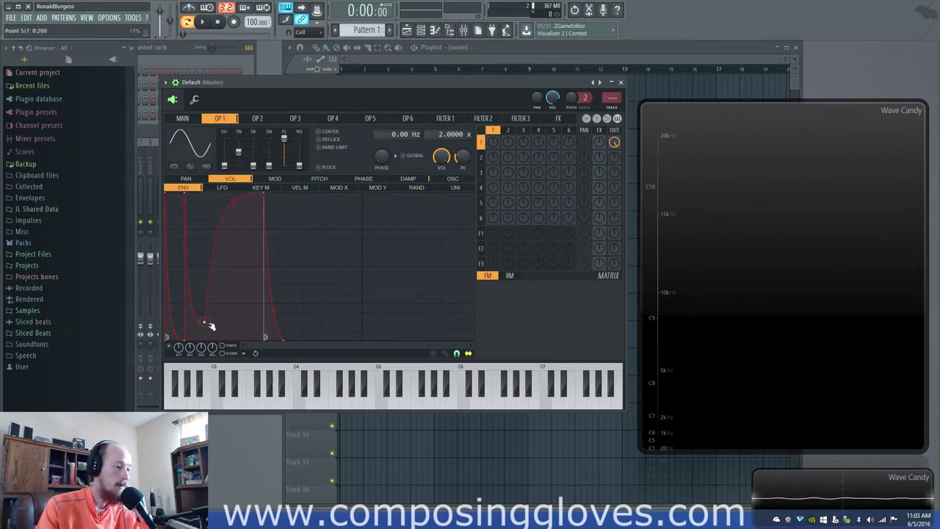
pyautogui.moveTo(224, 245); pyautogui.dragTo(206, 191)
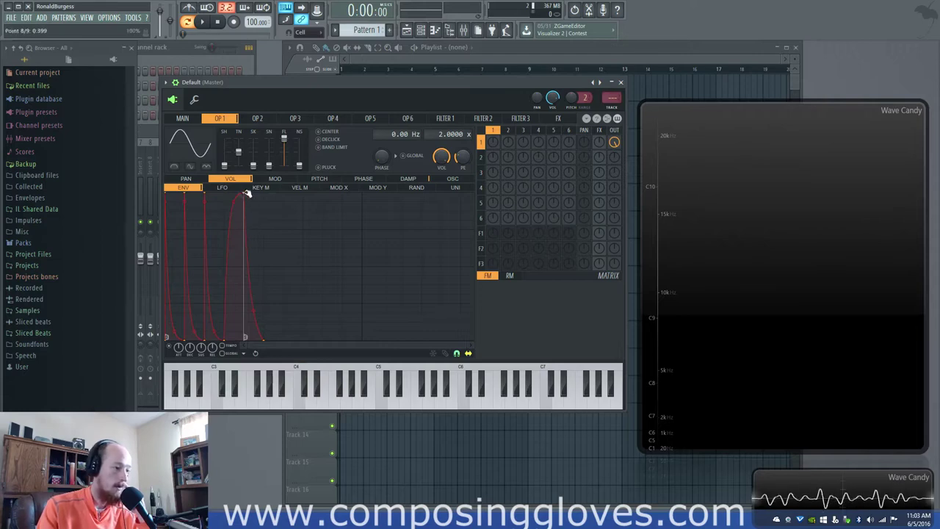
pyautogui.moveTo(247, 194); pyautogui.dragTo(312, 197)
pyautogui.moveTo(248, 205); pyautogui.dragTo(232, 193)
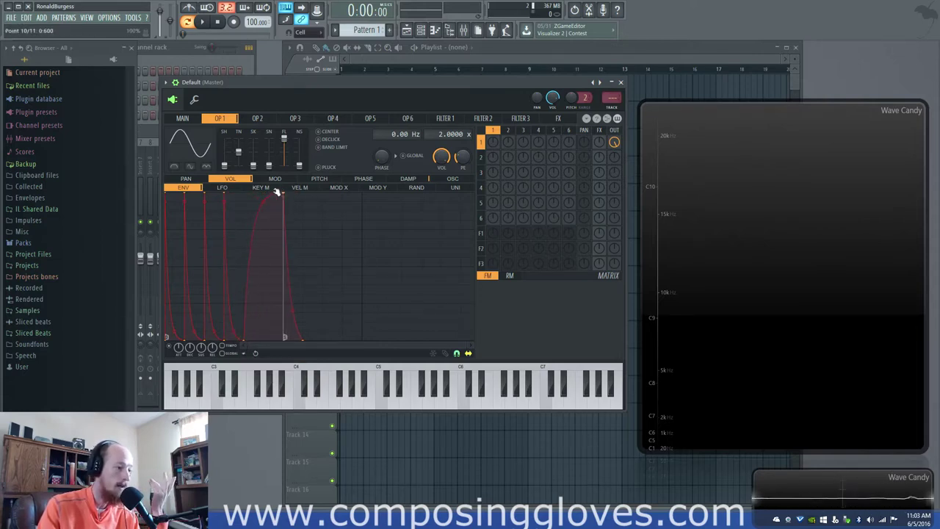
pyautogui.moveTo(277, 192); pyautogui.dragTo(243, 190)
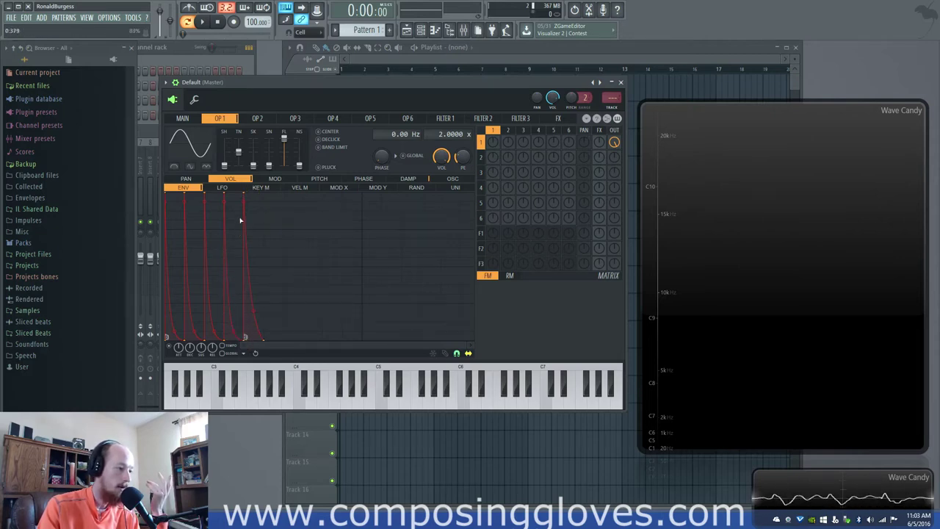
# Remove the Sustain / loop end assignment from the last peak, then assign it again
pyautogui.rightClick(247, 195)
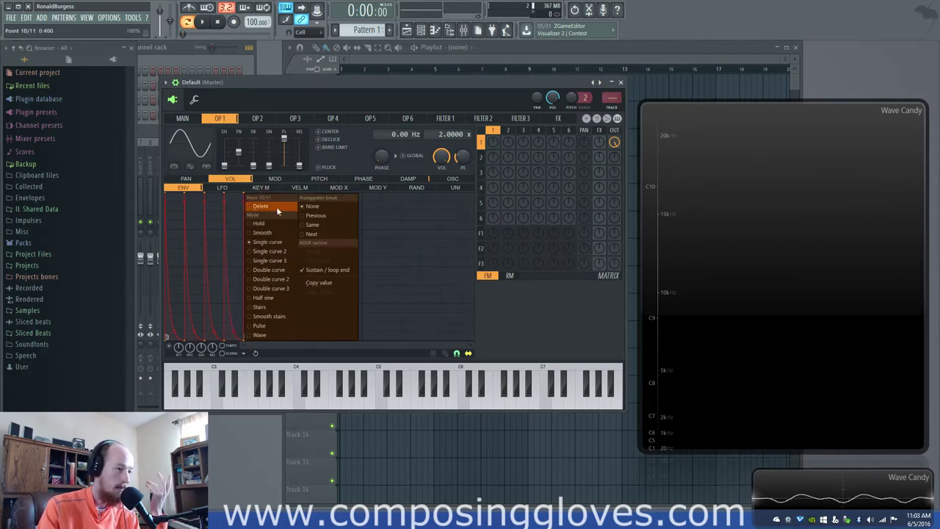
pyautogui.click(341, 271)
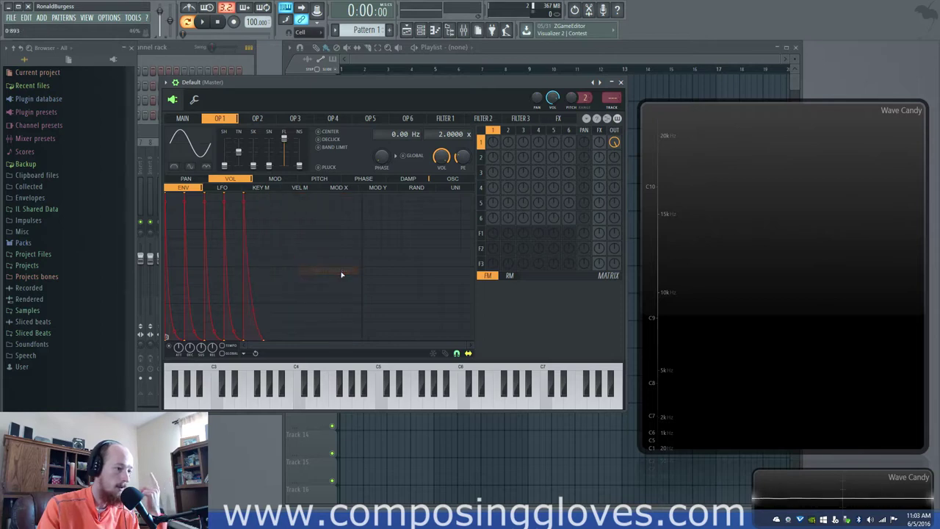
pyautogui.rightClick(246, 195)
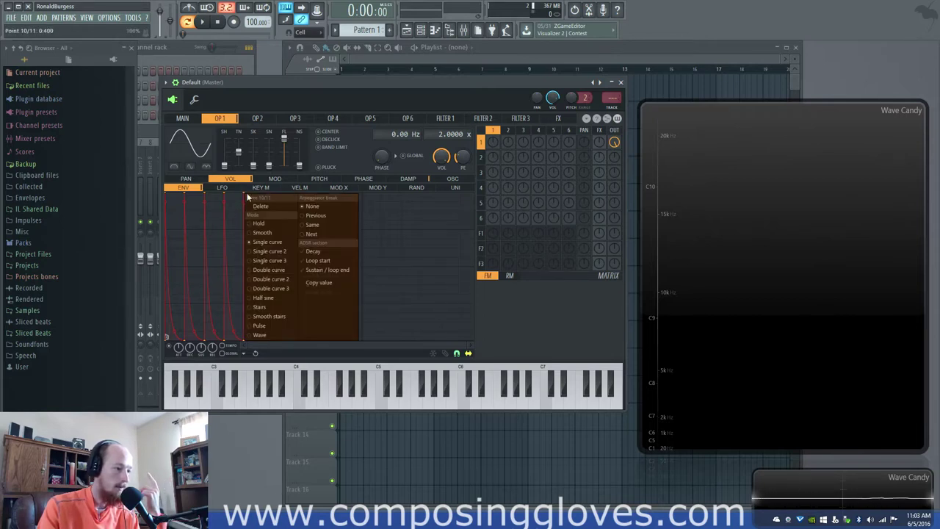
pyautogui.click(337, 269)
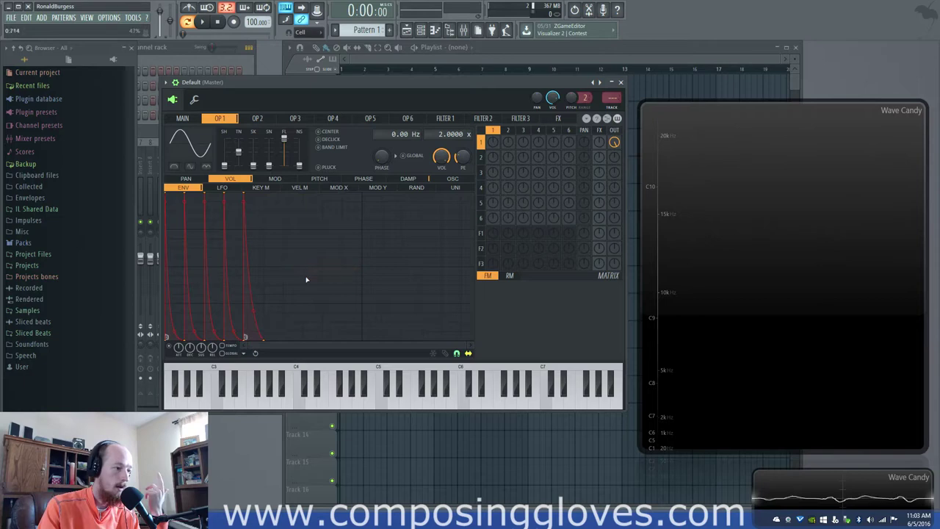
# Assign the first point as Loop start, then spread the repeated peaks evenly farther apart on the tempo-based envelope
pyautogui.rightClick(168, 338)
pyautogui.click(239, 409)
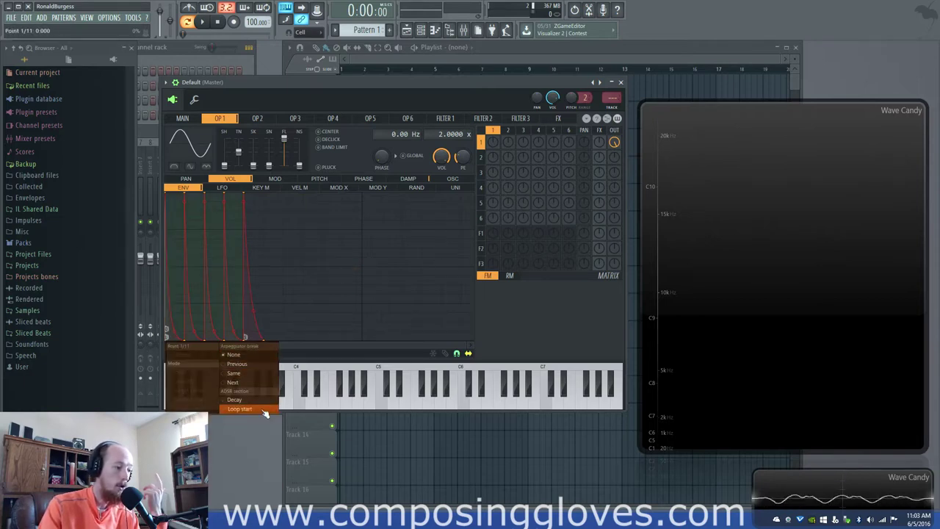
pyautogui.press('n')
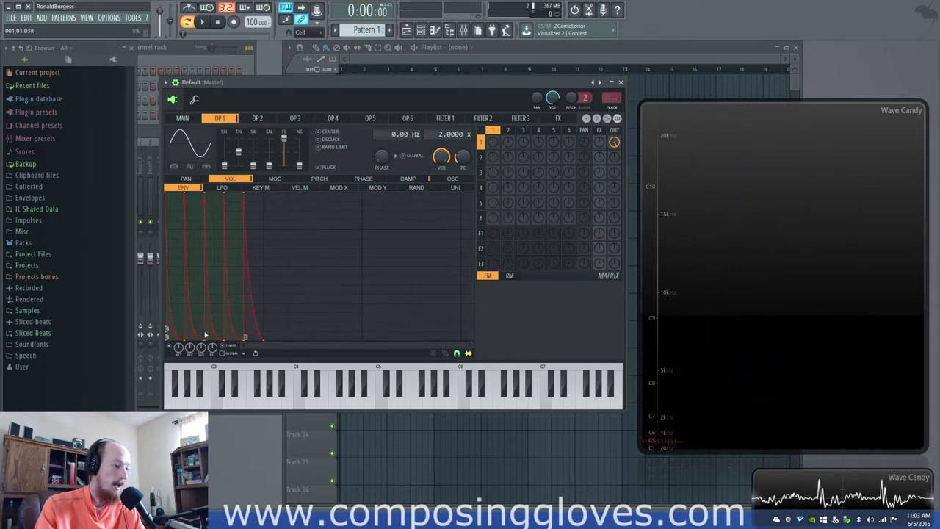
pyautogui.moveTo(185, 339); pyautogui.dragTo(265, 338)
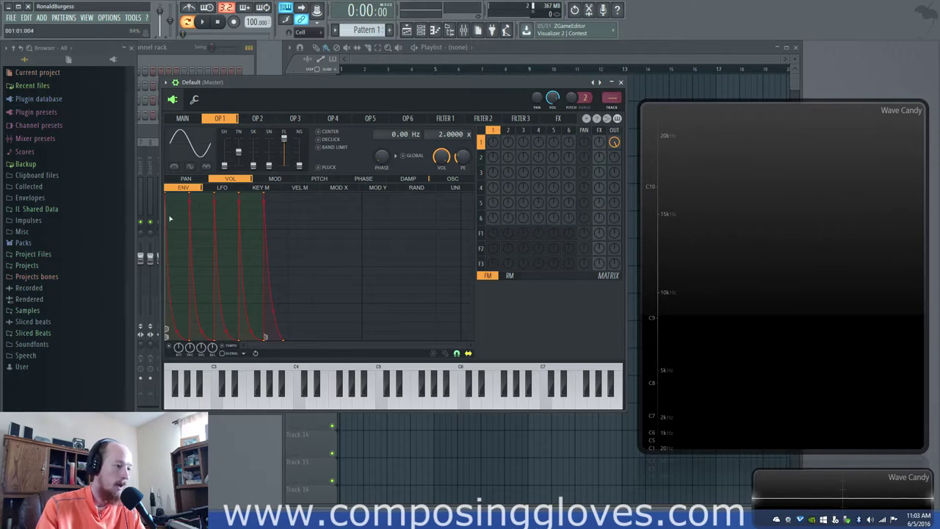
# Try a raised SH waveform shape on operator 1 and set the project tempo to 216
pyautogui.moveTo(224, 165); pyautogui.dragTo(224, 159)
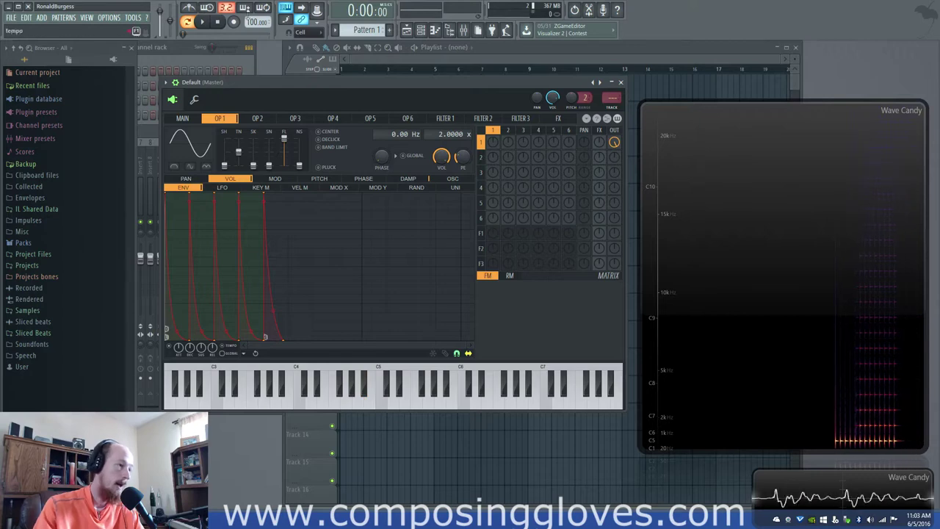
pyautogui.moveTo(252, 22)
pyautogui.mouseDown()
pyautogui.moveTo(252, 0)
pyautogui.moveTo(252, 15)
pyautogui.mouseUp()
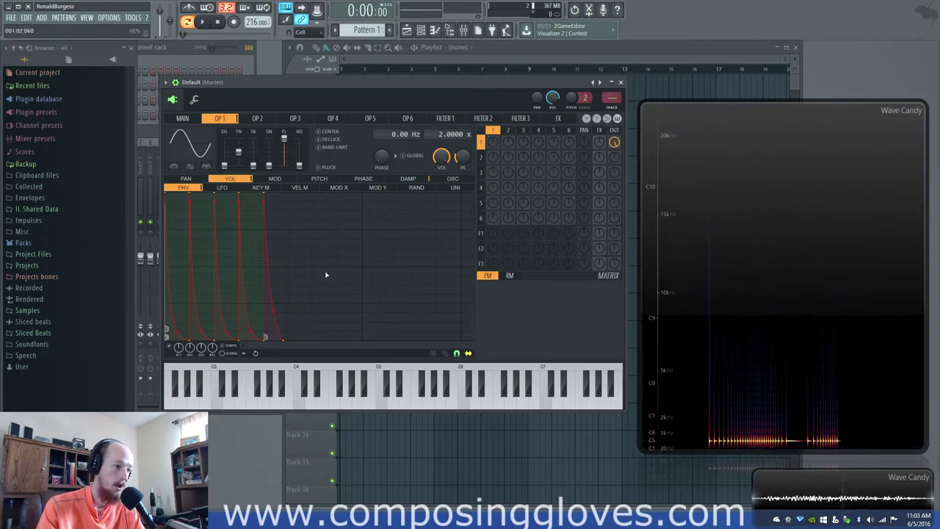
# Copy the state of operator 1's volume envelope and paste it into operator 2's volume envelope
pyautogui.click(243, 352)
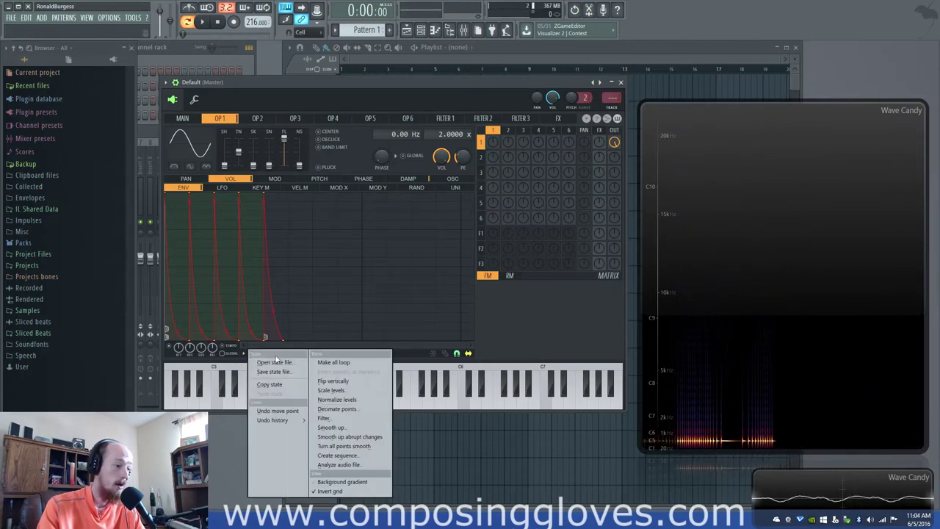
pyautogui.click(284, 385)
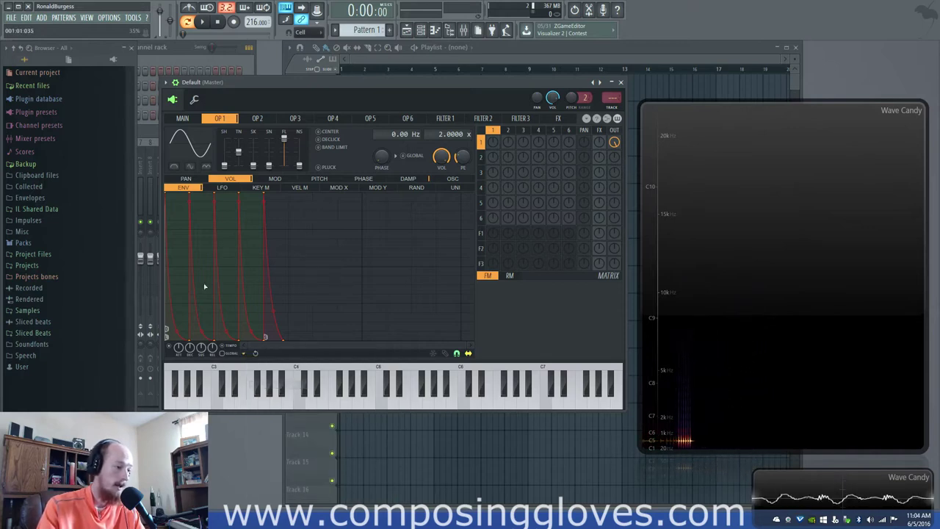
pyautogui.click(257, 118)
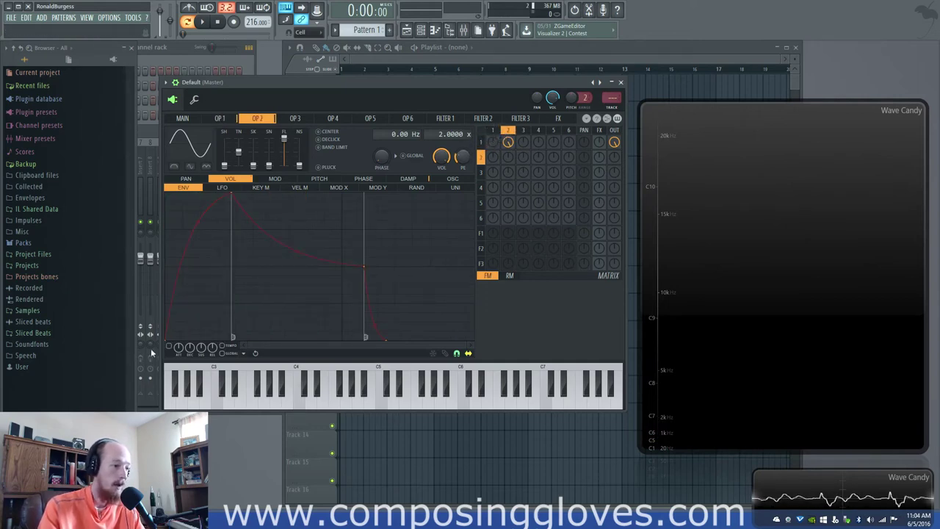
pyautogui.click(244, 353)
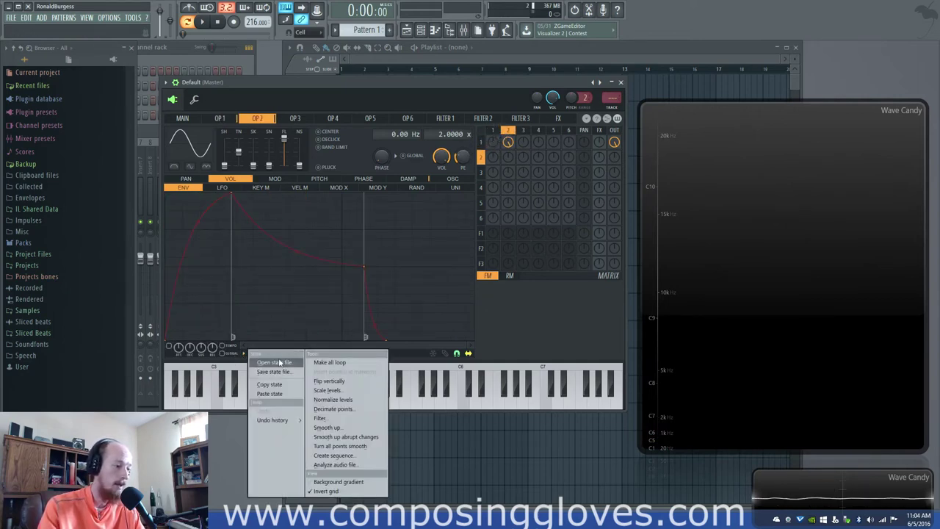
pyautogui.click(281, 400)
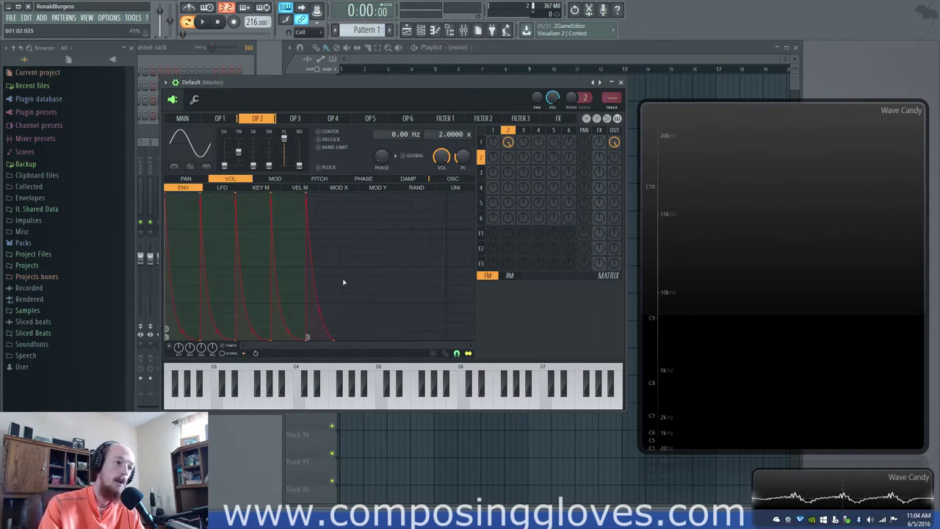
# Compare the volume envelopes of operators 1 and 2, finishing on operator 1
pyautogui.click(493, 130)
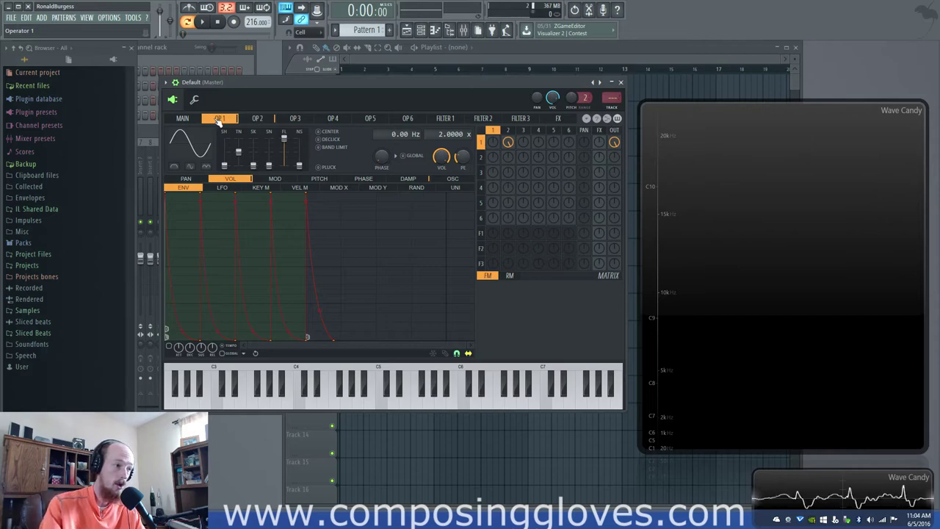
pyautogui.click(257, 118)
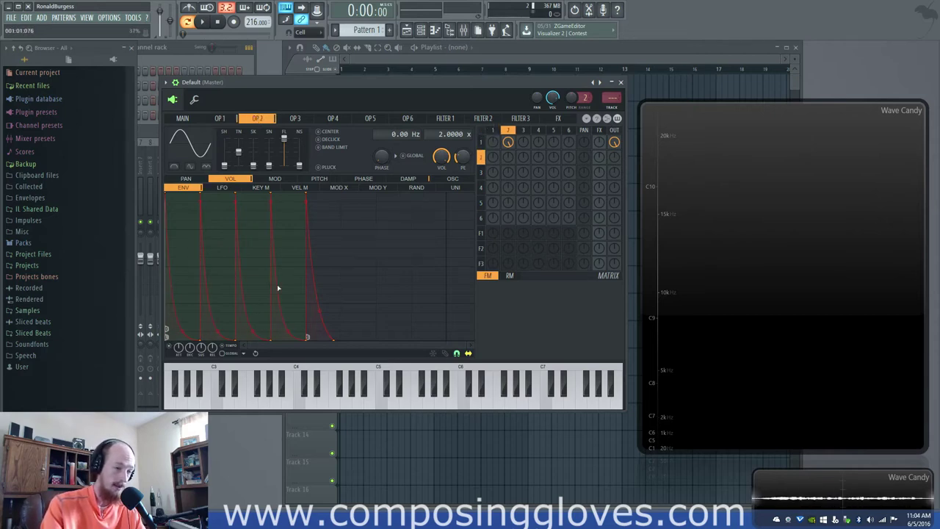
pyautogui.click(493, 130)
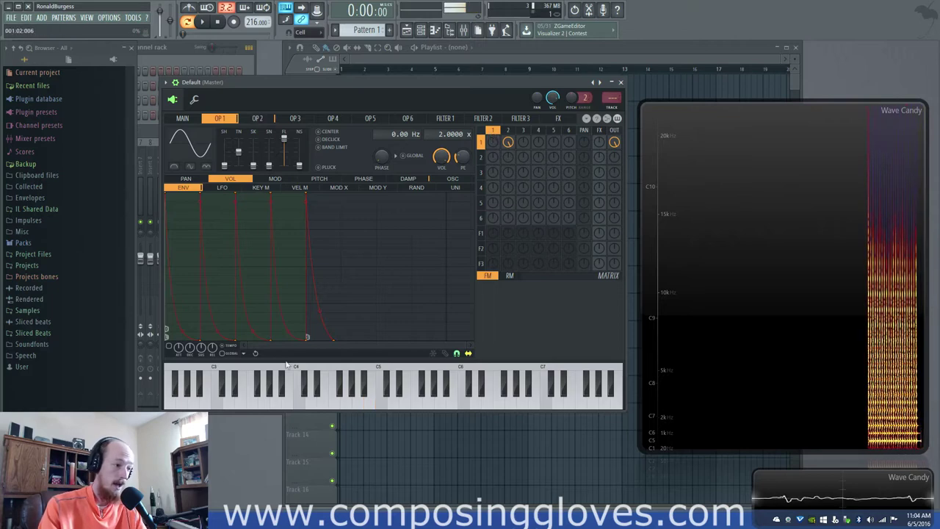
# Set the project tempo to 121, then try different modulation amounts and frequency ratios on operators 1 and 2, returning to operator 1
pyautogui.moveTo(257, 22); pyautogui.dragTo(252, 6)
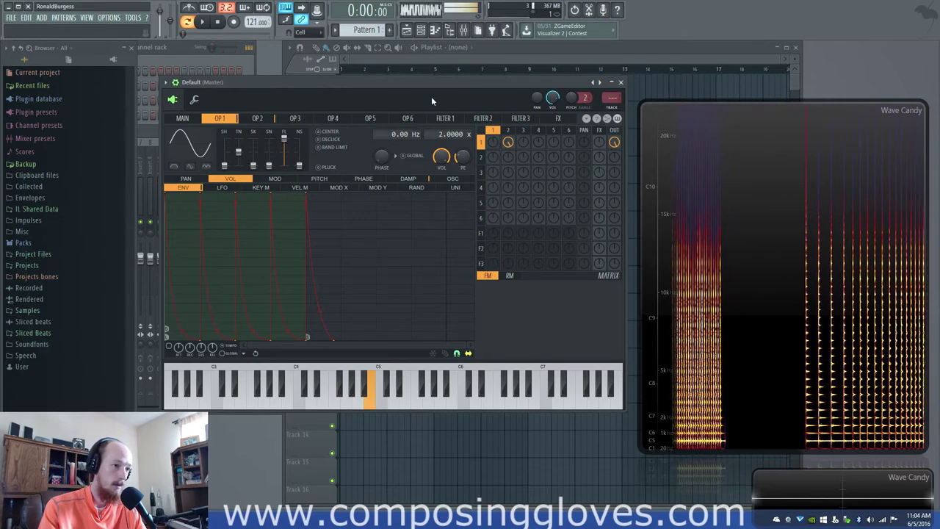
pyautogui.moveTo(509, 144); pyautogui.dragTo(510, 163)
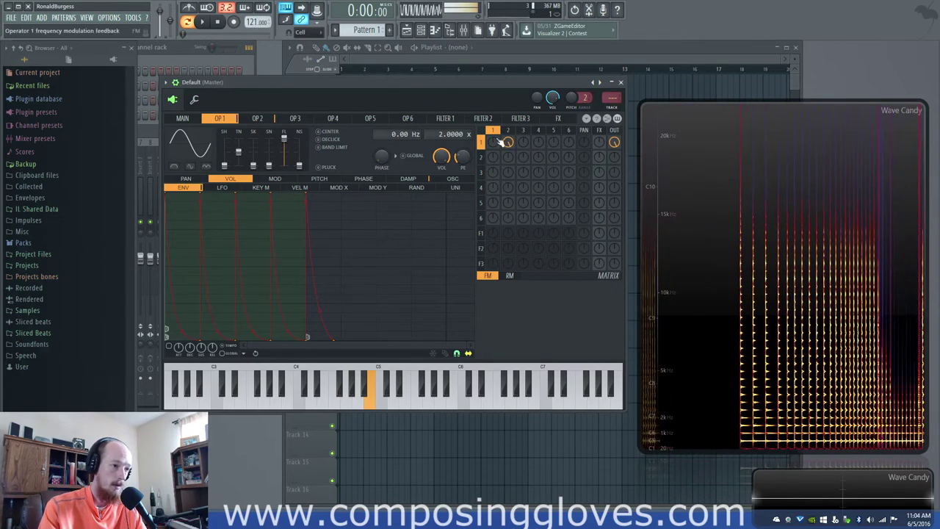
pyautogui.moveTo(460, 135); pyautogui.dragTo(461, 142)
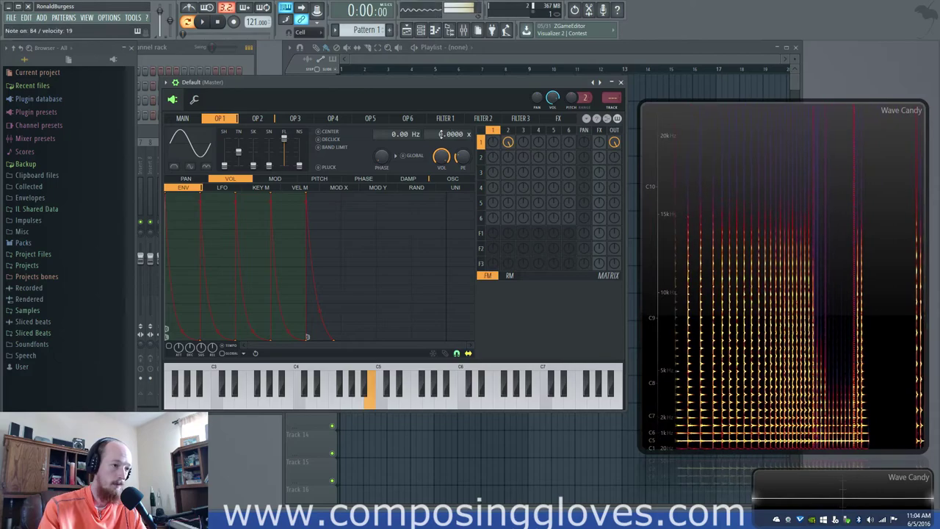
pyautogui.click(481, 156)
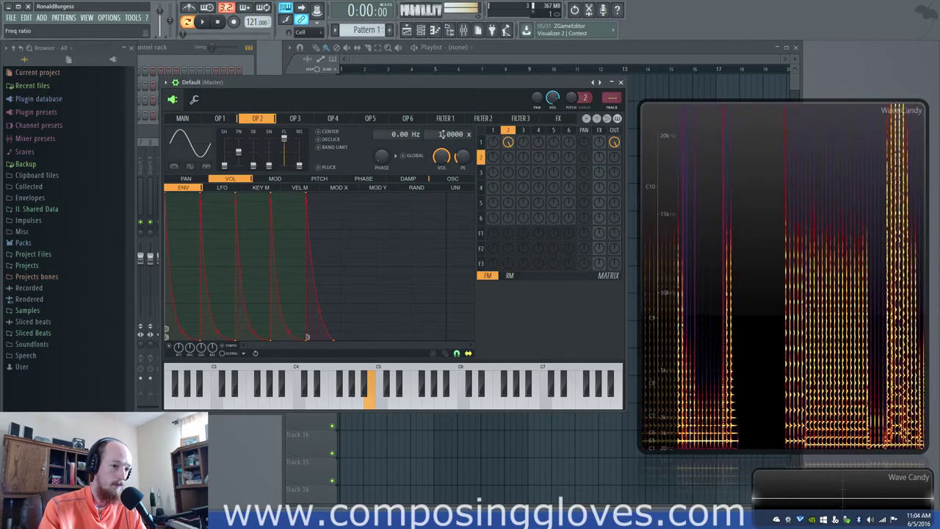
pyautogui.click(492, 131)
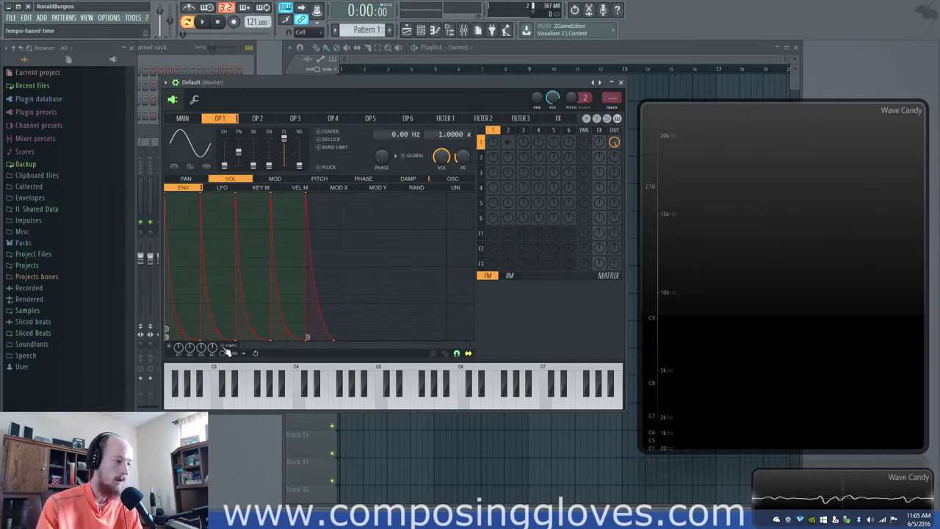
# Reload the Default preset and move the attack peak of operator 1's volume envelope to time zero
pyautogui.click(601, 82)
pyautogui.click(620, 313)
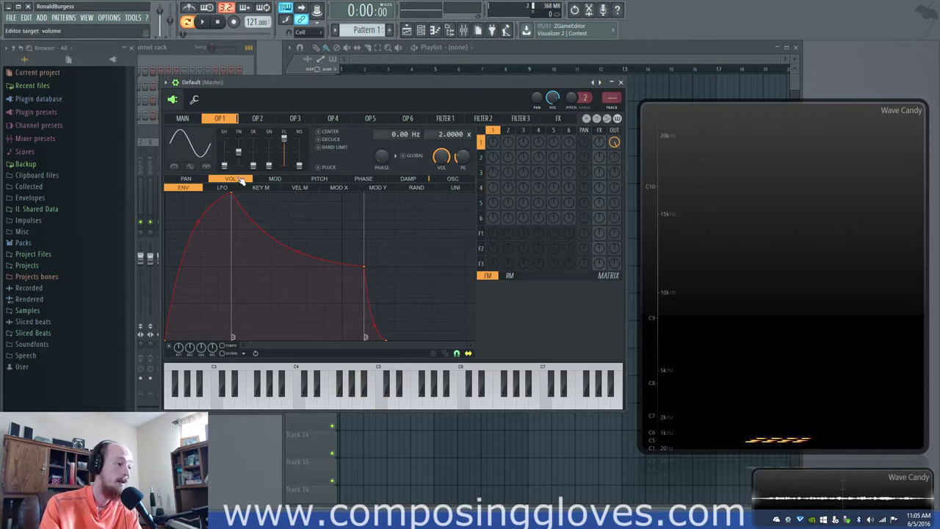
pyautogui.rightClick(168, 339)
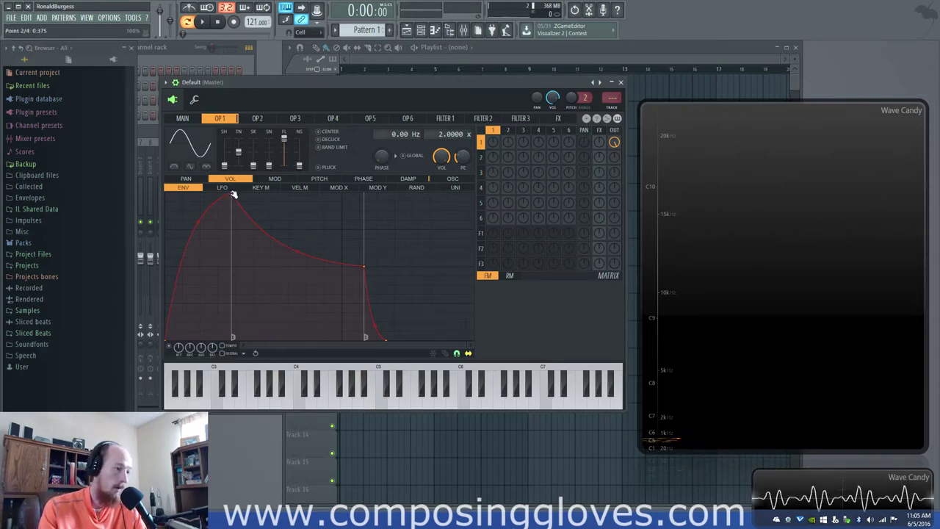
pyautogui.moveTo(234, 195); pyautogui.dragTo(166, 200)
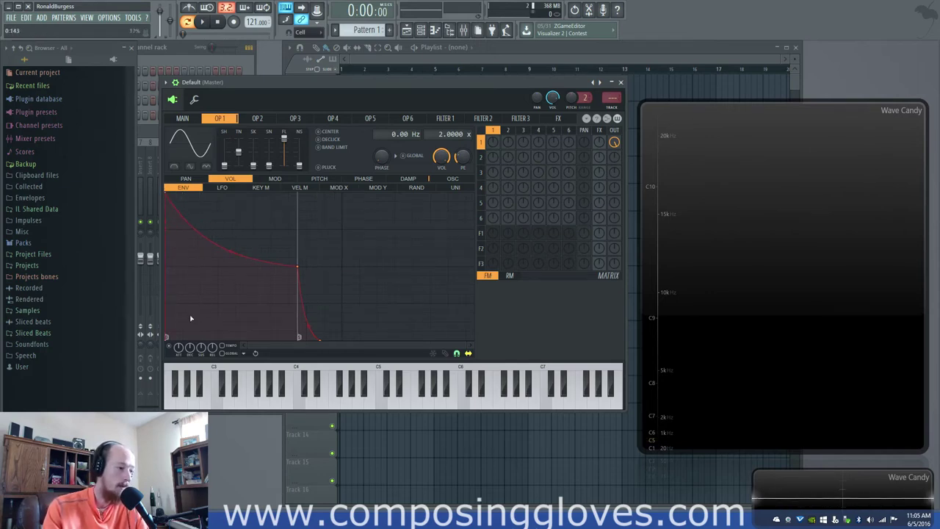
# Add and reposition points on operator 1's volume envelope to form three sharp decaying peaks, the second at 0.200 and the third at 0.400
pyautogui.moveTo(197, 315); pyautogui.dragTo(202, 344)
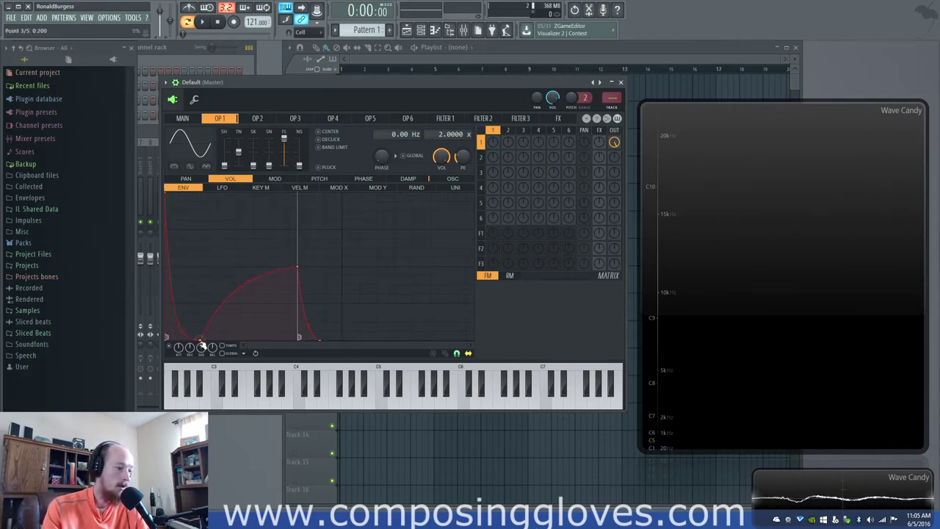
pyautogui.rightClick(222, 260)
pyautogui.moveTo(221, 260); pyautogui.dragTo(200, 190)
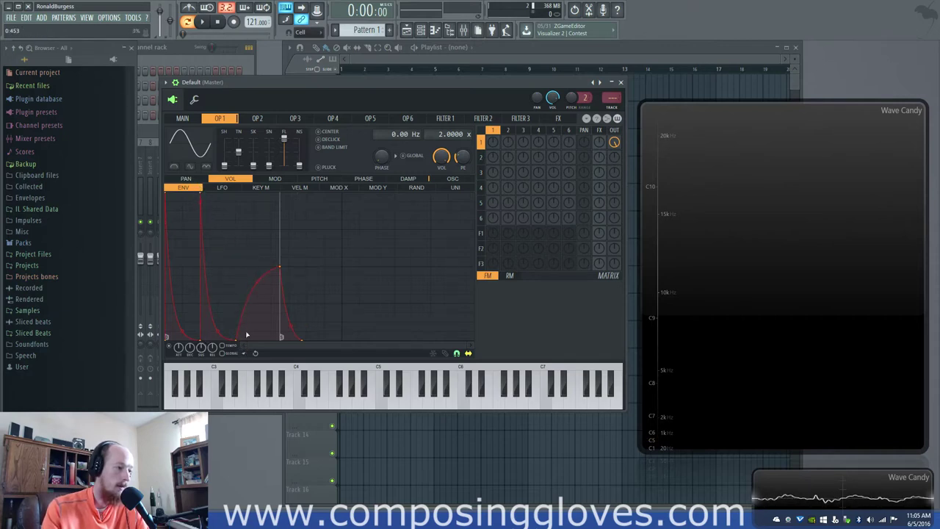
pyautogui.moveTo(250, 216); pyautogui.dragTo(236, 195)
pyautogui.moveTo(264, 266); pyautogui.dragTo(277, 347)
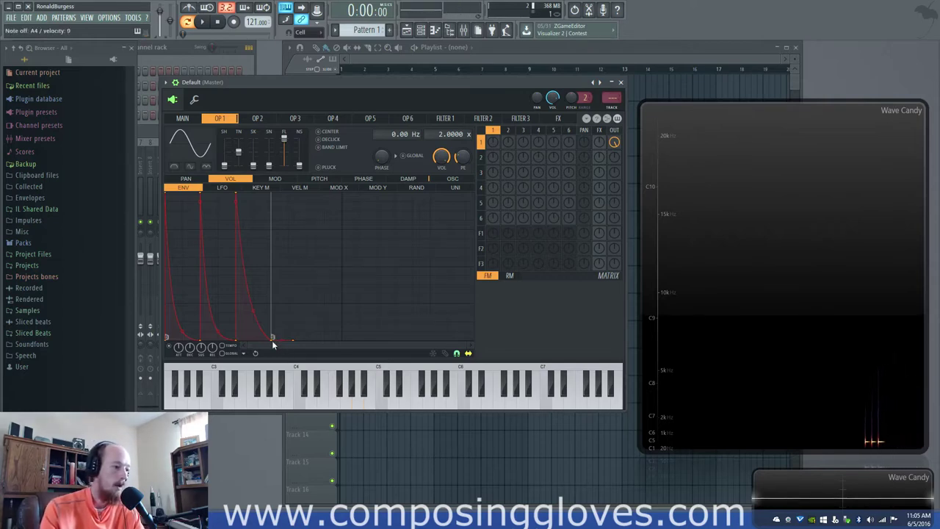
# Assign the envelope's first point as Loop start so the three peaks loop up to the sustain point
pyautogui.rightClick(167, 338)
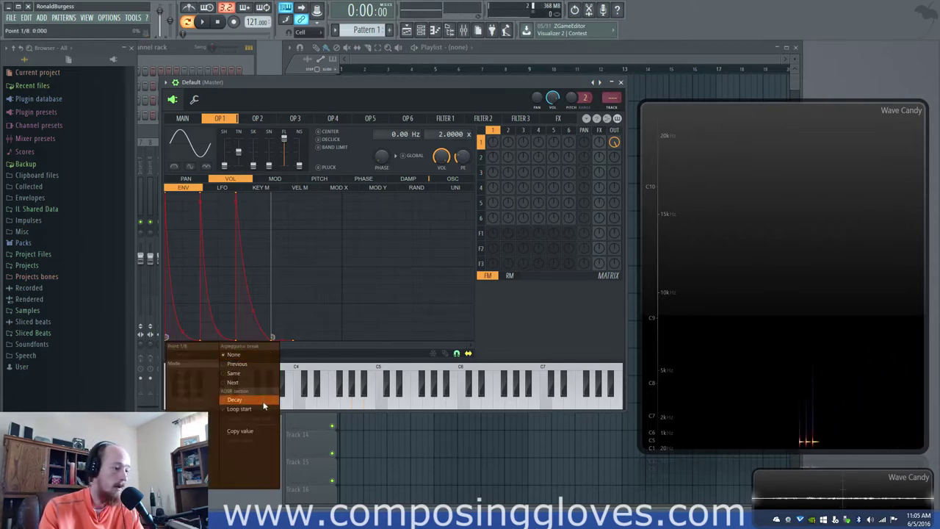
pyautogui.click(239, 409)
pyautogui.rightClick(272, 338)
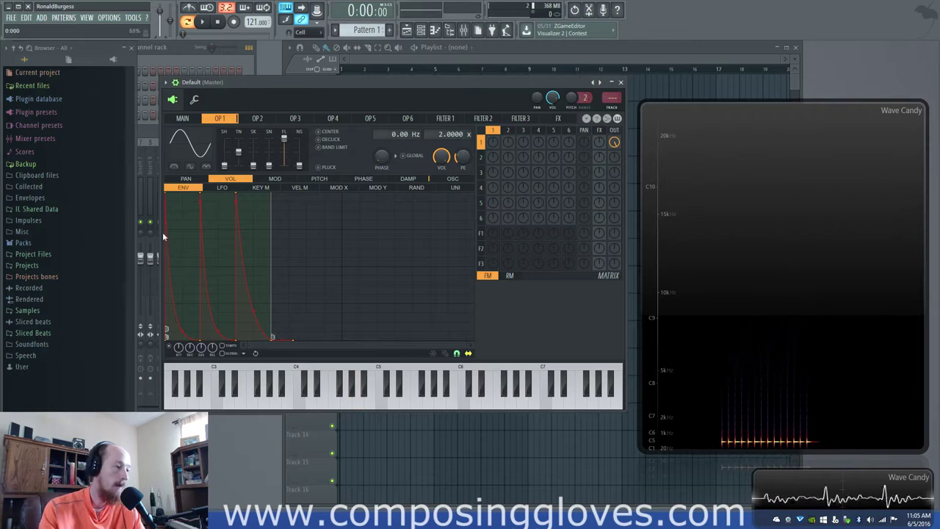
# Set the arpeggiator break to Previous on the first peak, Same on the second and Next on the third
pyautogui.rightClick(169, 189)
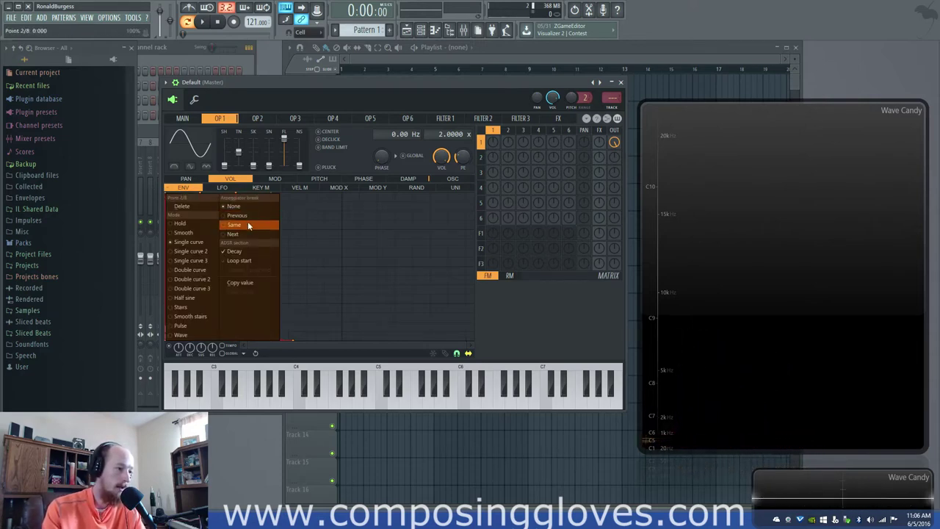
pyautogui.click(248, 224)
pyautogui.rightClick(204, 194)
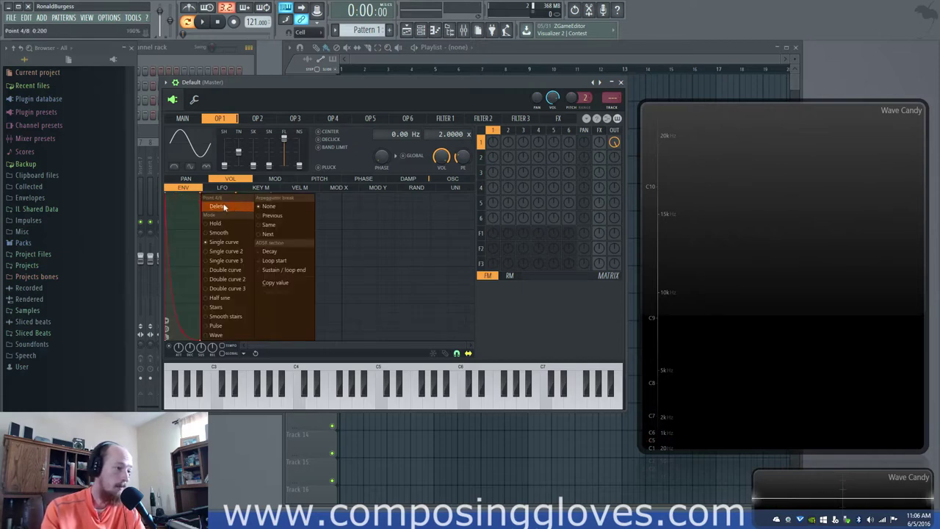
pyautogui.click(290, 225)
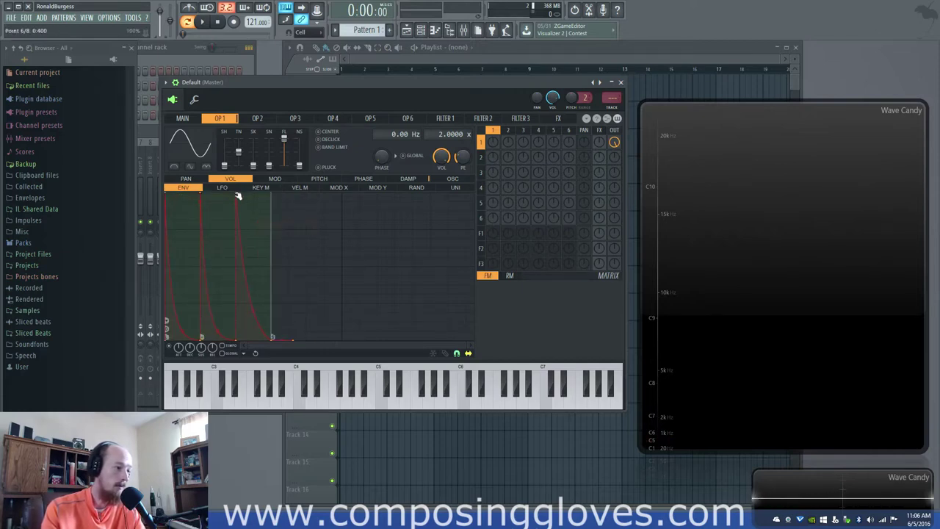
pyautogui.rightClick(237, 196)
pyautogui.click(305, 233)
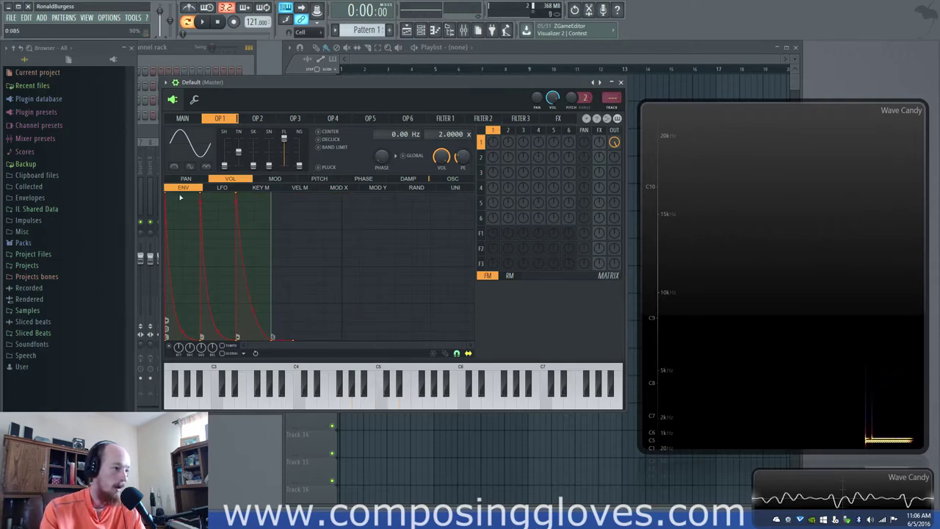
# Try moving the first peak to 0.100 and assigning it as Loop start
pyautogui.moveTo(168, 194); pyautogui.dragTo(185, 194)
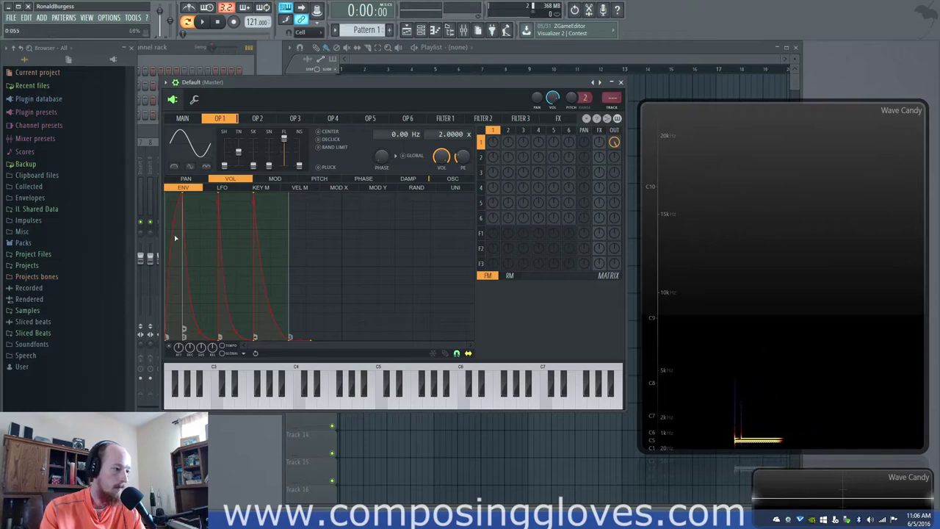
pyautogui.rightClick(180, 197)
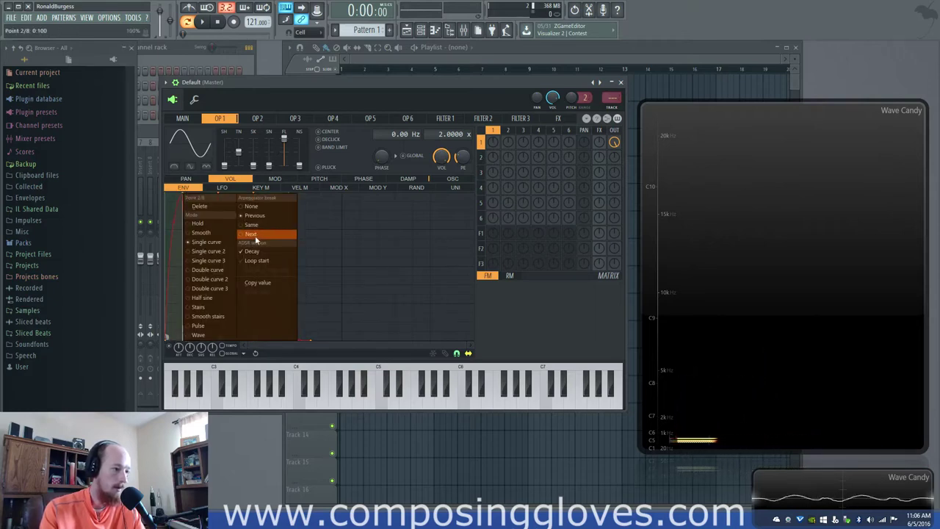
pyautogui.click(269, 262)
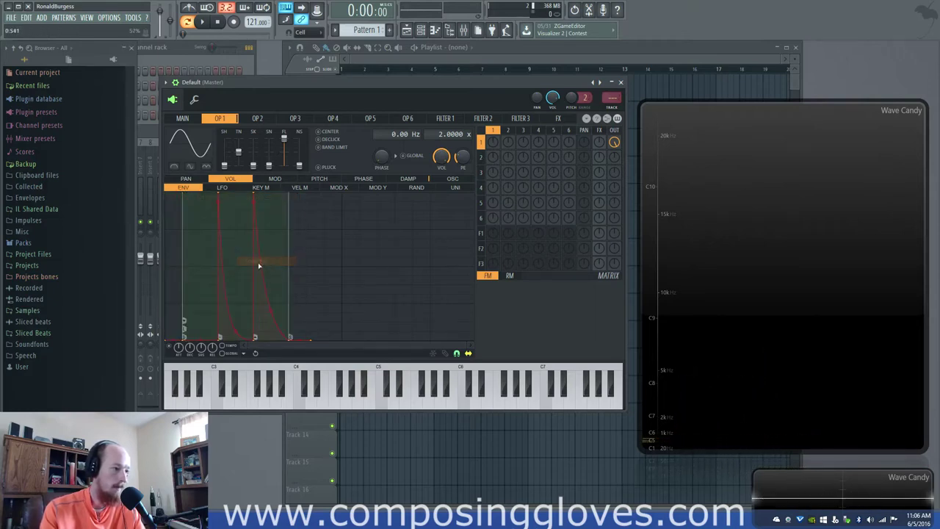
# Move the first peak back to time zero and shorten its decay by moving the third point to 0.100
pyautogui.moveTo(183, 339); pyautogui.dragTo(166, 340)
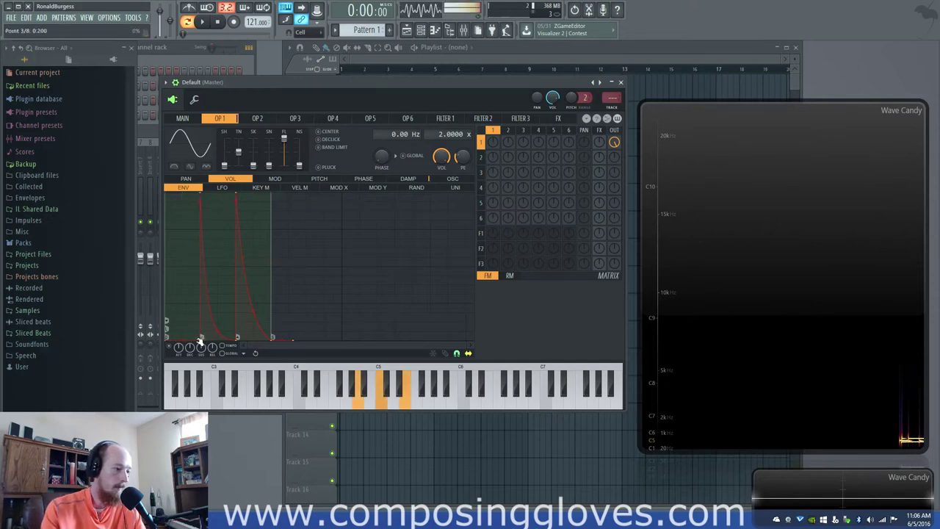
pyautogui.moveTo(200, 340); pyautogui.dragTo(167, 341)
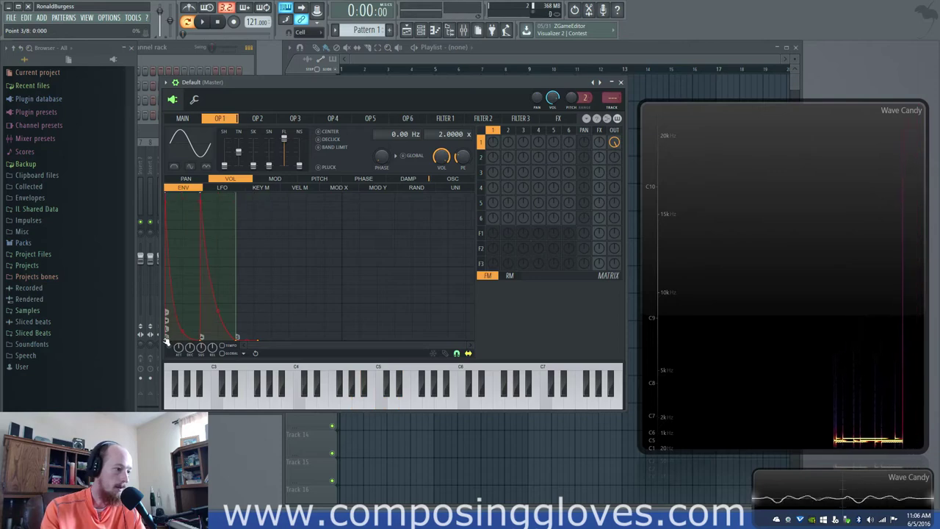
pyautogui.rightClick(168, 339)
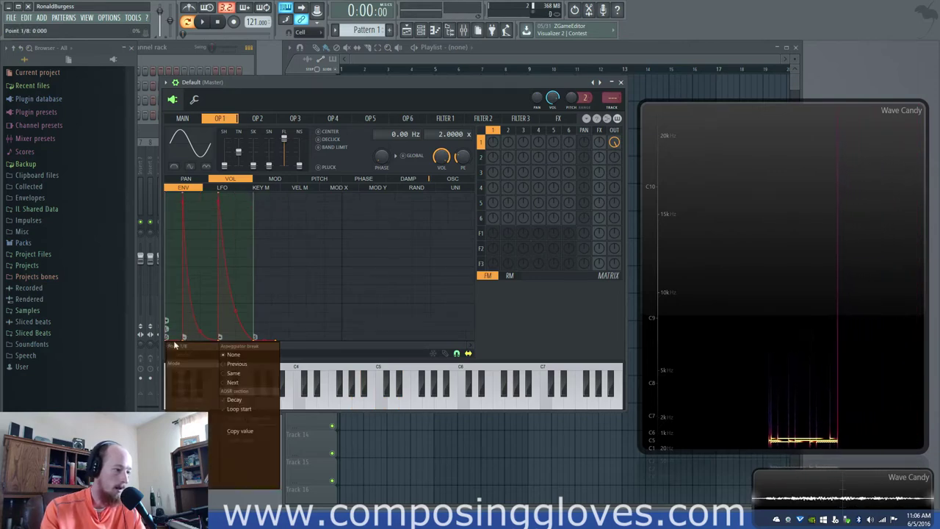
pyautogui.click(182, 330)
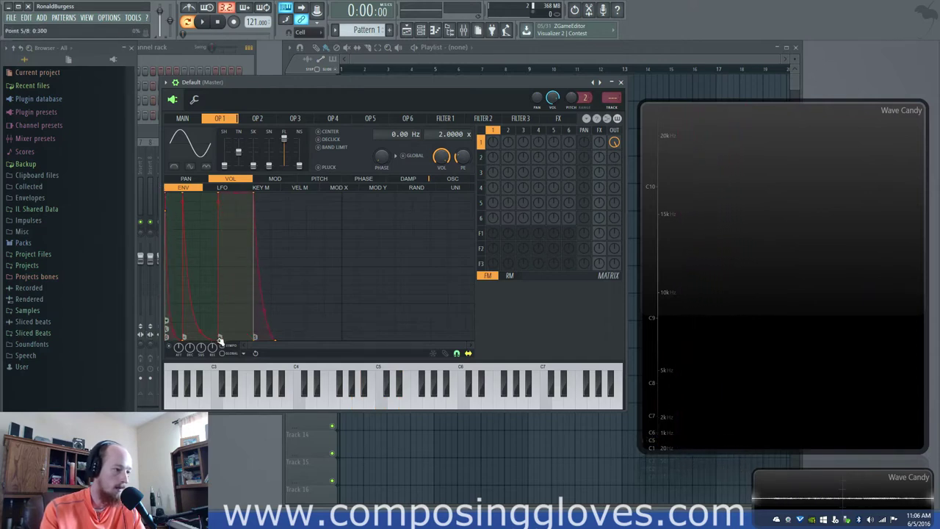
# Try stretching the second peak's decay, then assign the third envelope point as Loop start and move it to time zero
pyautogui.moveTo(219, 342); pyautogui.dragTo(290, 338)
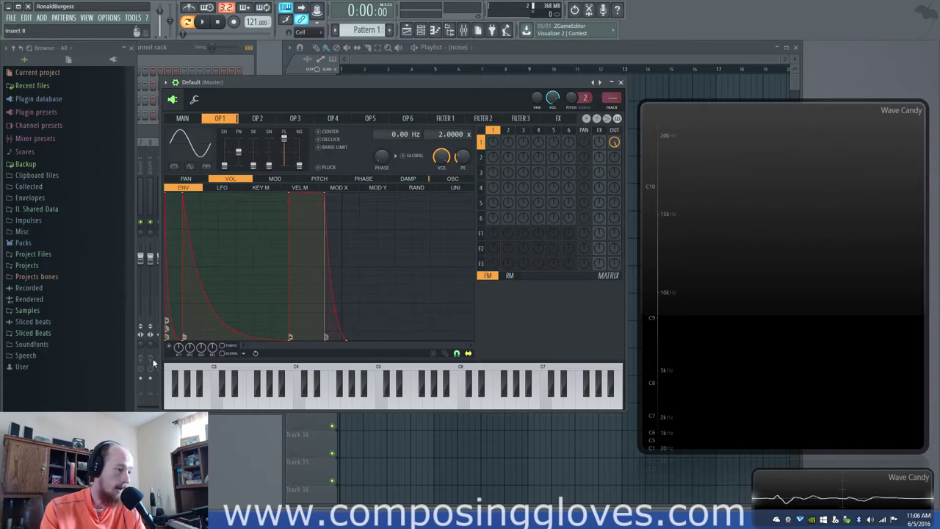
pyautogui.moveTo(290, 339); pyautogui.dragTo(219, 346)
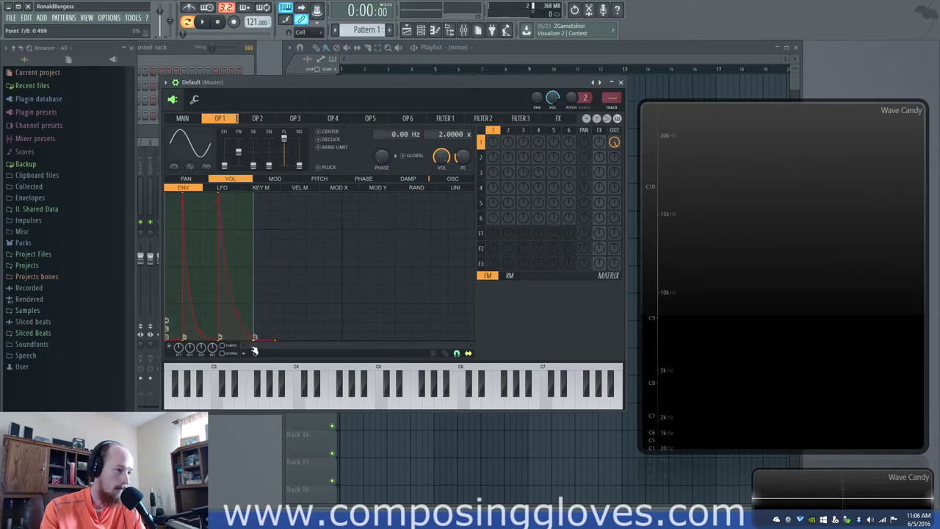
pyautogui.rightClick(184, 340)
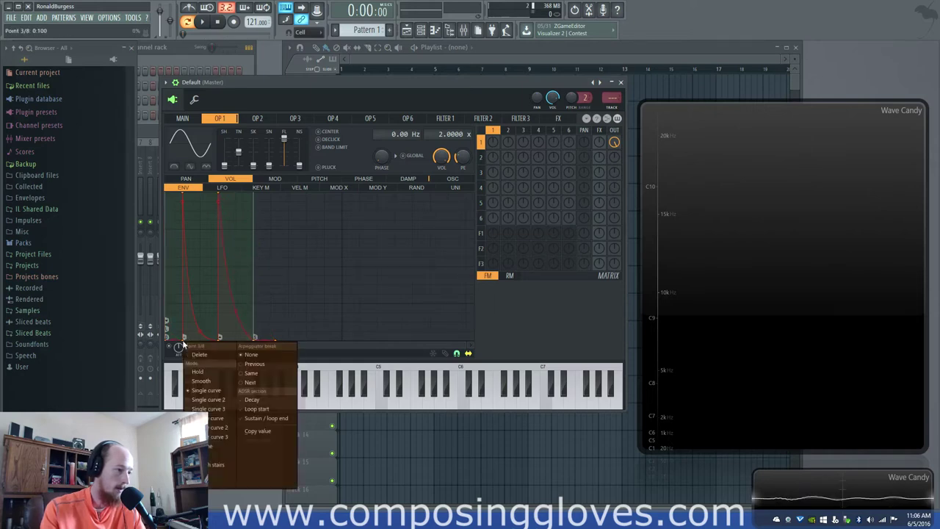
pyautogui.click(275, 408)
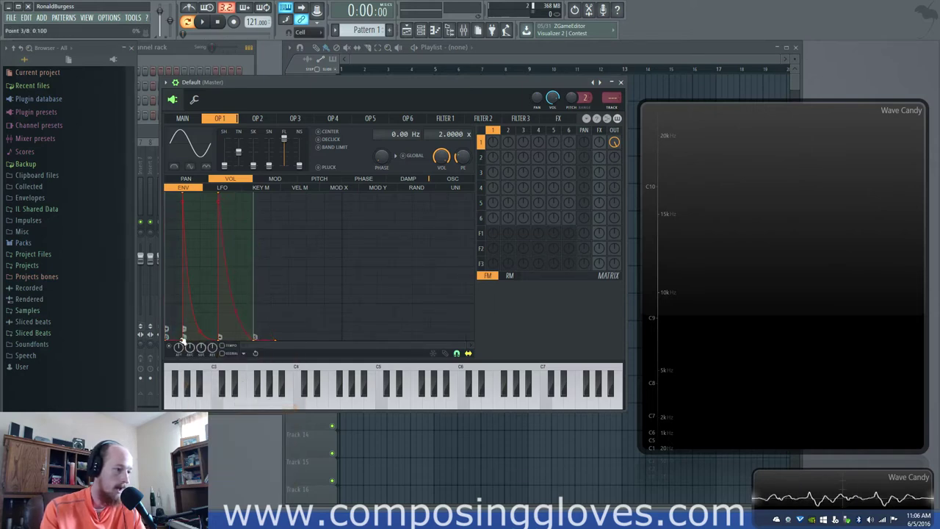
pyautogui.moveTo(184, 340)
pyautogui.mouseDown()
pyautogui.moveTo(235, 342)
pyautogui.moveTo(174, 343)
pyautogui.mouseUp()
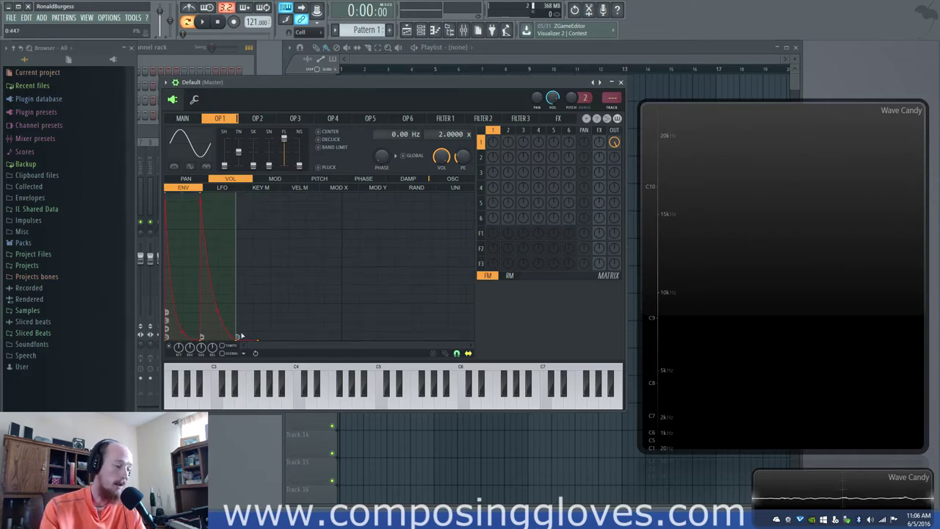
# Extend the envelope's loop end and add points to form two more full-height decaying peaks inside the loop, the last at 0.700
pyautogui.moveTo(240, 346); pyautogui.dragTo(379, 339)
pyautogui.rightClick(271, 294)
pyautogui.moveTo(271, 293); pyautogui.dragTo(250, 344)
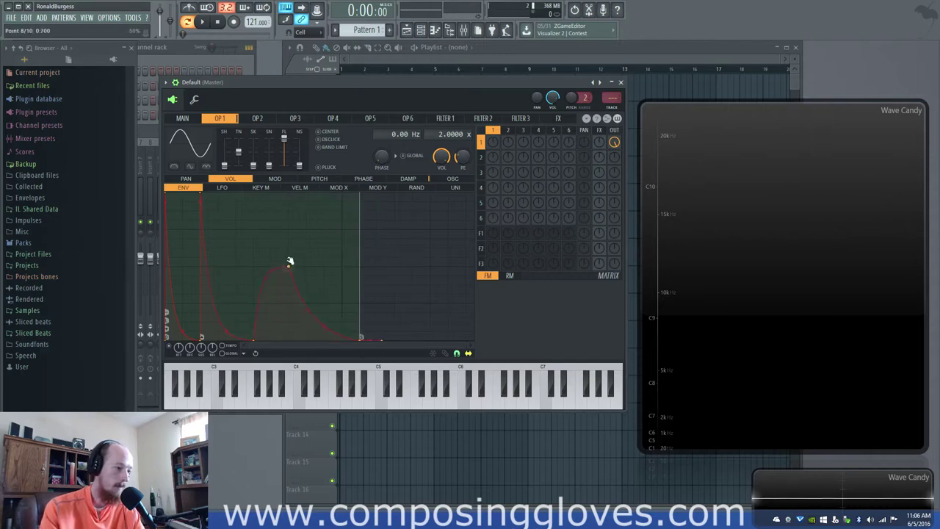
pyautogui.moveTo(290, 261); pyautogui.dragTo(263, 189)
pyautogui.moveTo(308, 313); pyautogui.dragTo(290, 211)
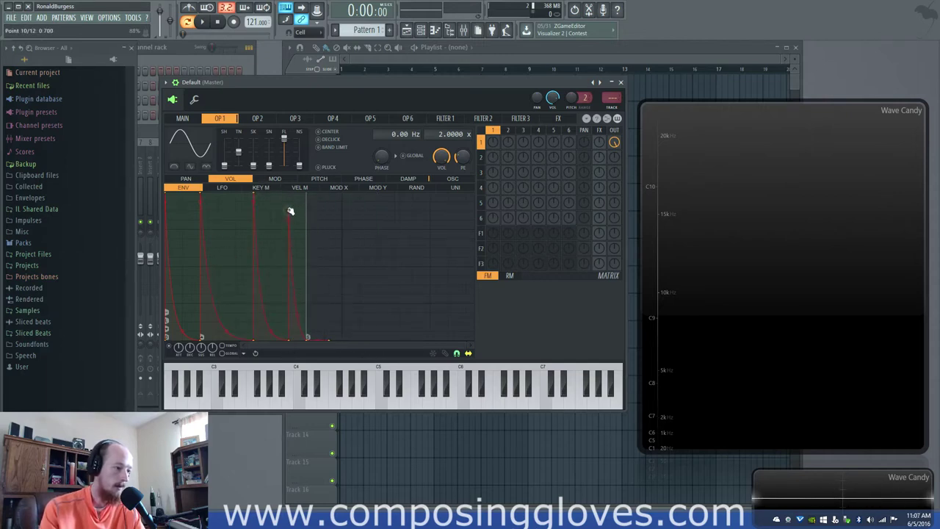
pyautogui.moveTo(308, 339); pyautogui.dragTo(323, 343)
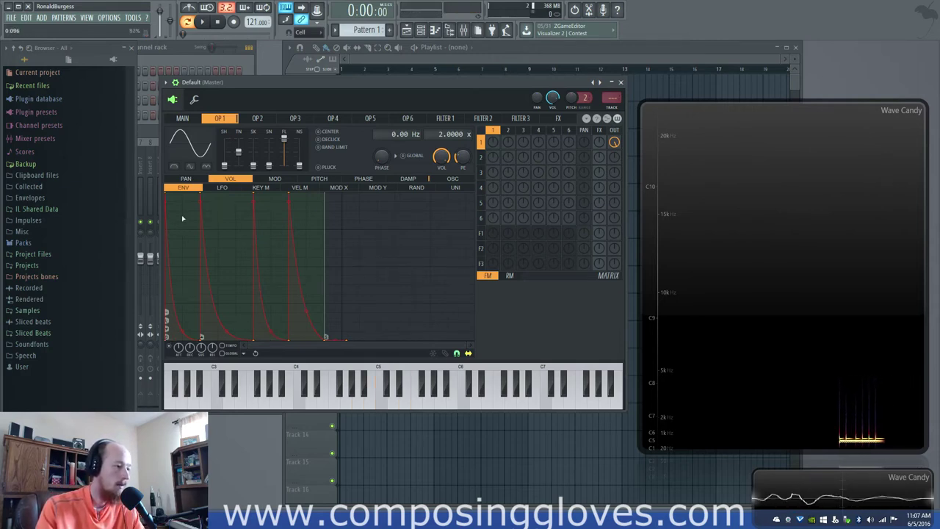
# Set the envelope's arpeggiator breaks to Same at 0.000 and 0.200, Next at 0.500 and 0.700, and Previous at the 0.900 loop end
pyautogui.rightClick(175, 340)
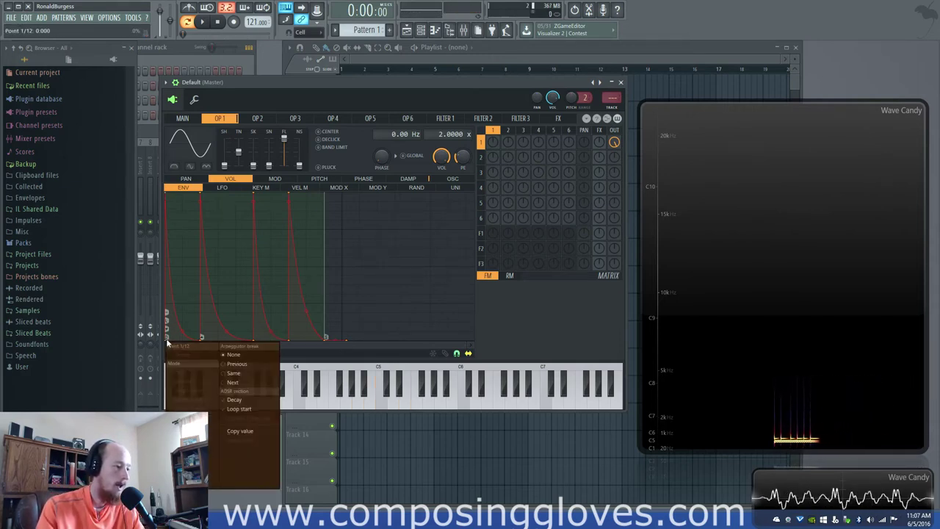
pyautogui.click(250, 373)
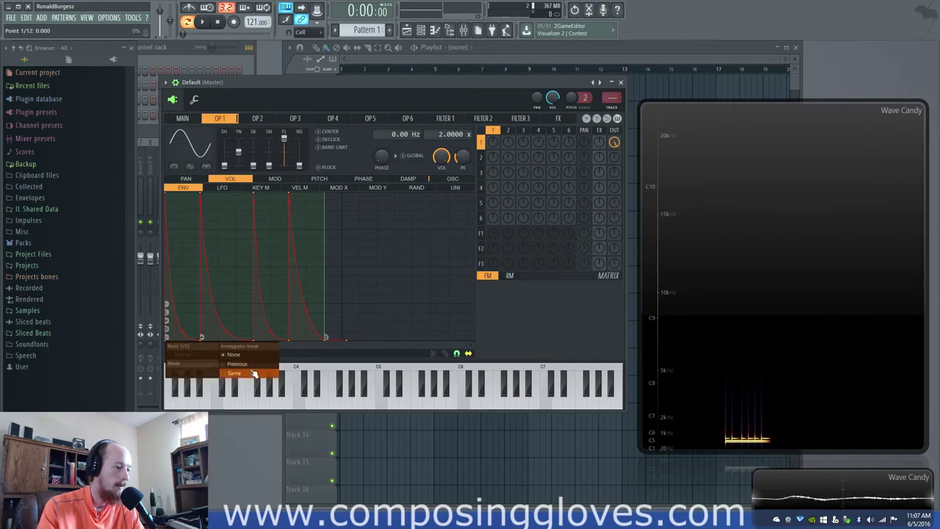
pyautogui.rightClick(202, 339)
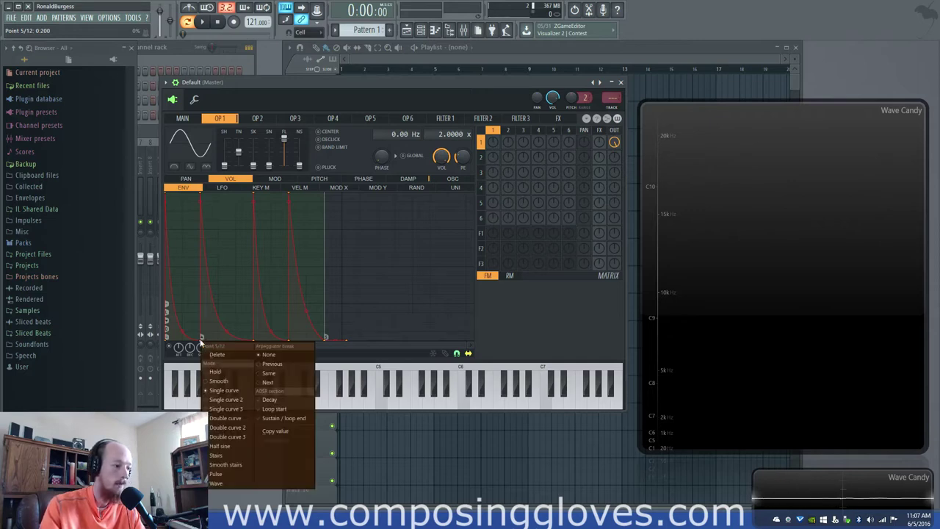
pyautogui.click(299, 375)
pyautogui.rightClick(255, 340)
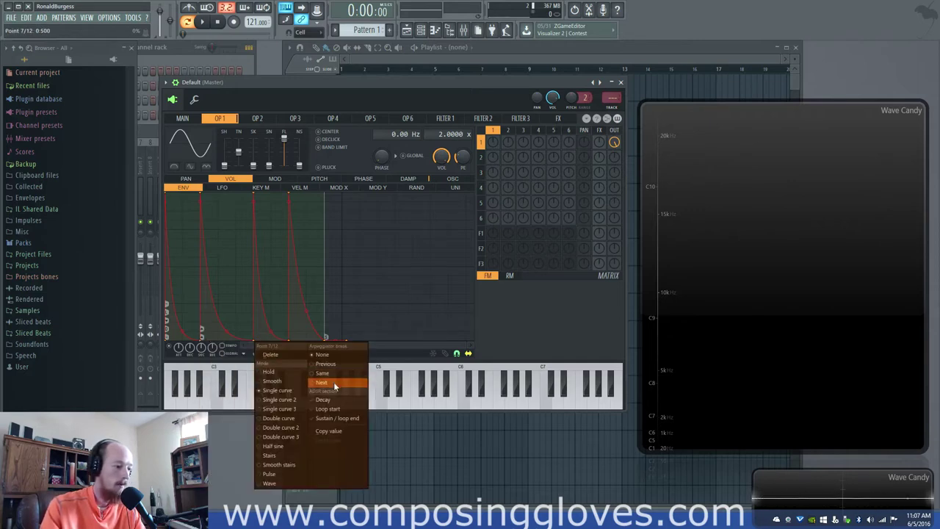
pyautogui.click(333, 383)
pyautogui.rightClick(289, 336)
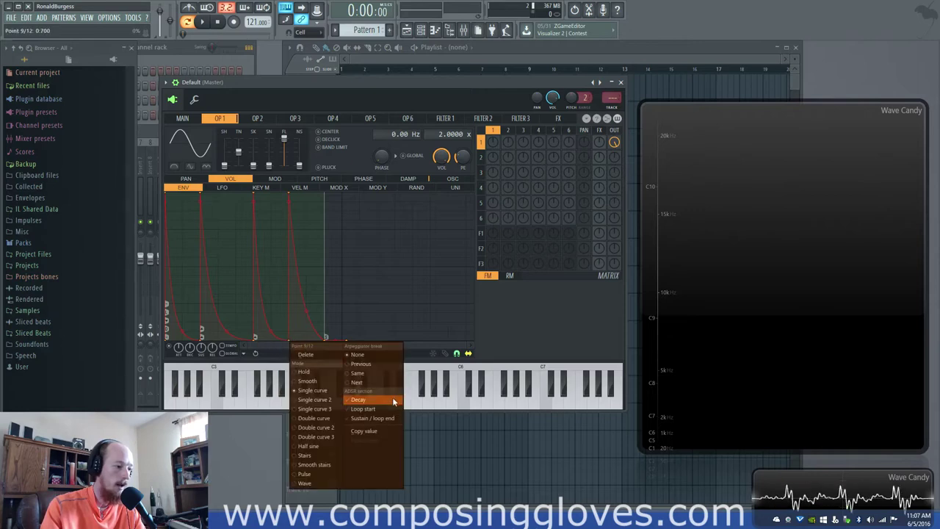
pyautogui.click(386, 383)
pyautogui.rightClick(324, 339)
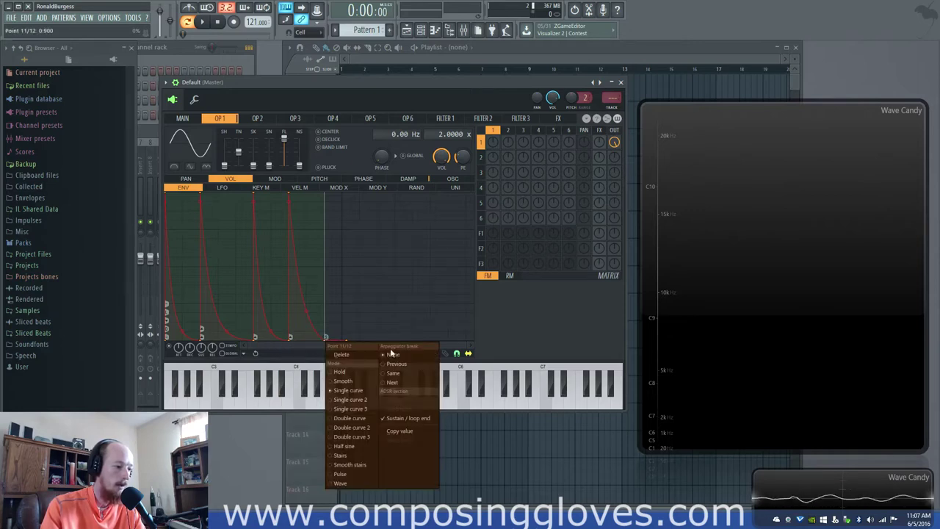
pyautogui.click(409, 364)
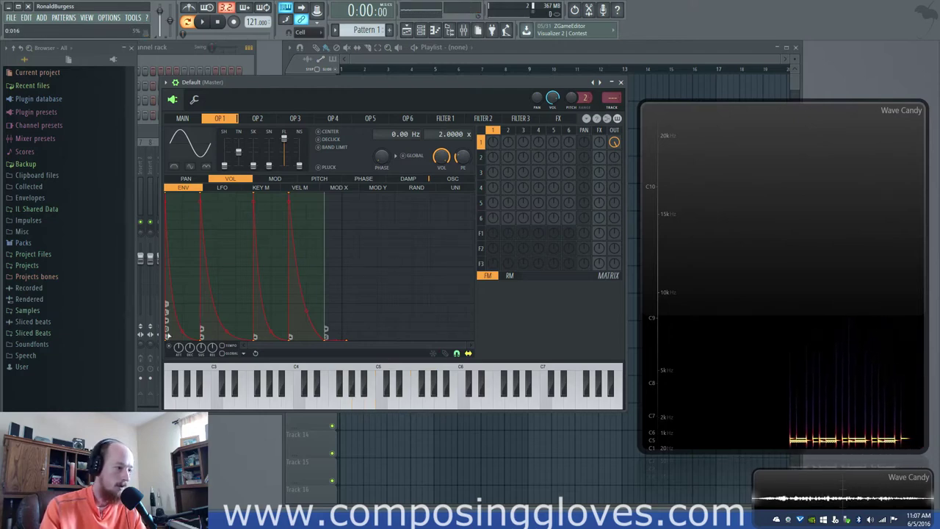
# Reset the synth to its Default preset
pyautogui.rightClick(186, 335)
pyautogui.click(184, 335)
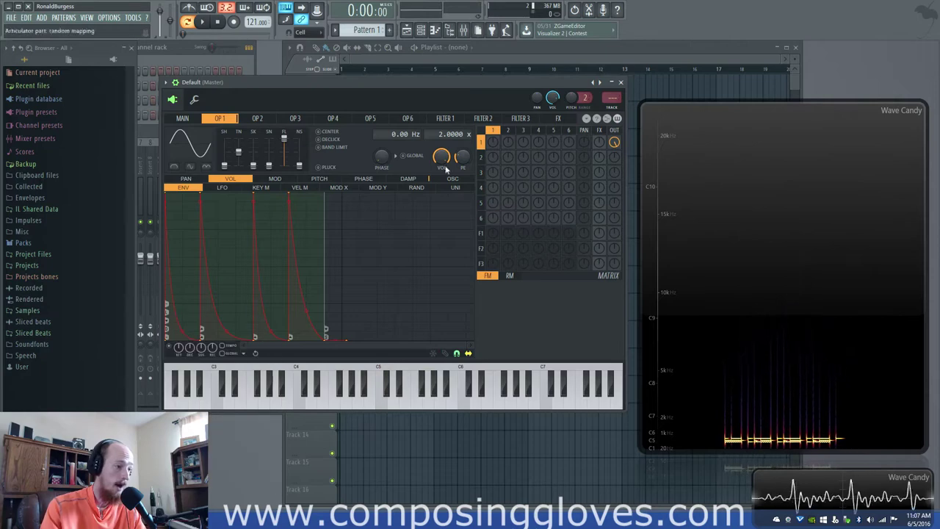
pyautogui.rightClick(601, 82)
pyautogui.click(653, 312)
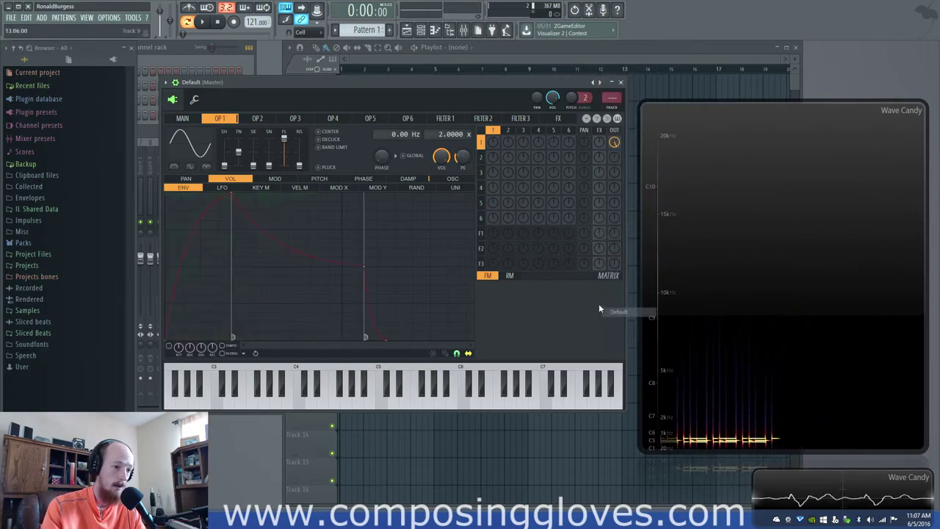
# Move the attack peak to 0.300, assign it as Loop start, and raise the loop end point to full level
pyautogui.moveTo(227, 195); pyautogui.dragTo(212, 193)
pyautogui.rightClick(219, 195)
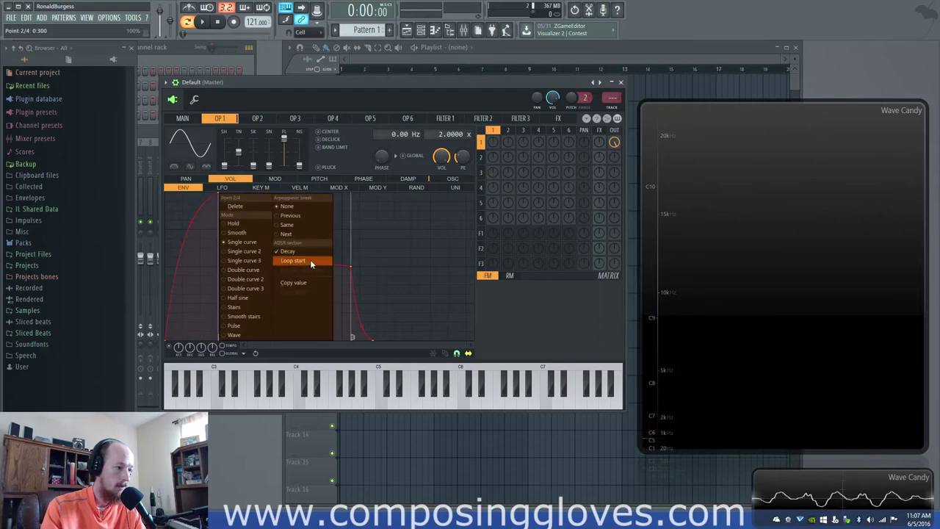
pyautogui.click(308, 261)
pyautogui.moveTo(216, 215); pyautogui.dragTo(210, 197)
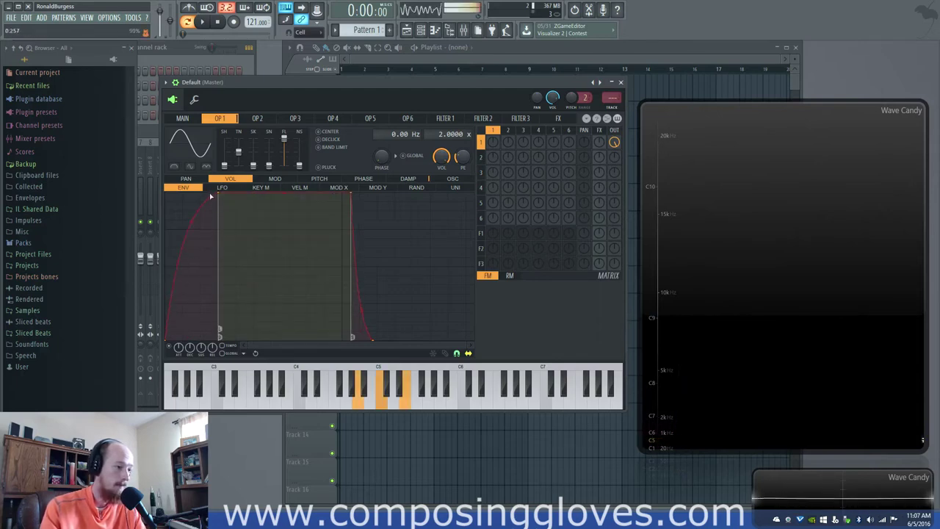
# Give the 0.300 peak a Next arpeggiator break, and add a zero-level point at 0.500 with a Previous break
pyautogui.rightClick(219, 194)
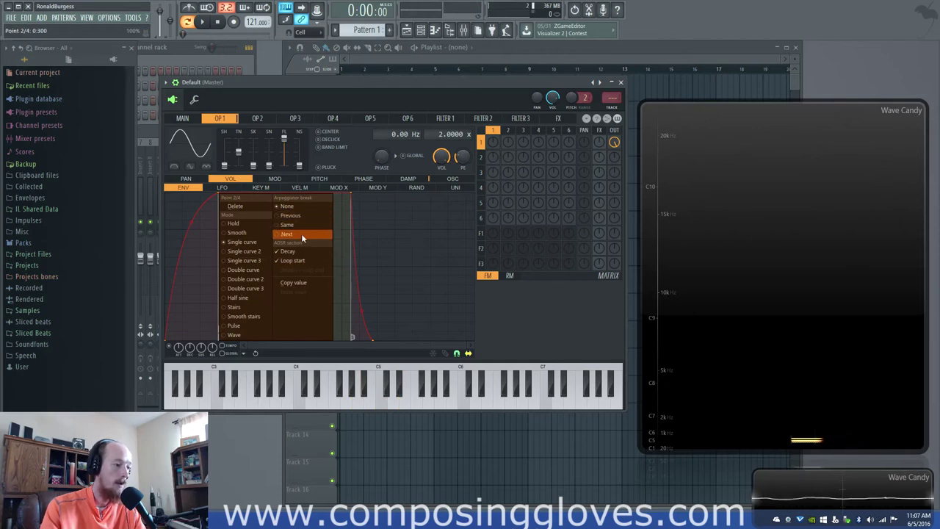
pyautogui.click(301, 234)
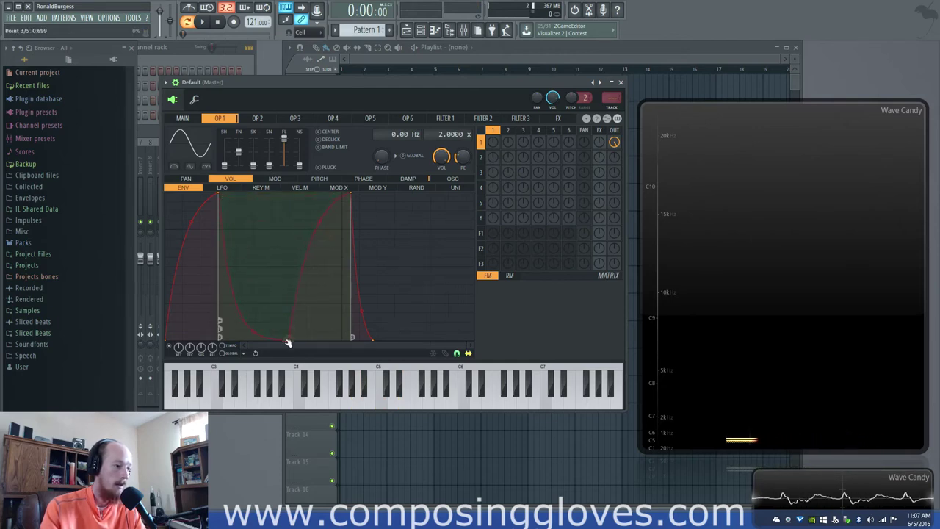
pyautogui.moveTo(288, 343); pyautogui.dragTo(274, 348)
pyautogui.moveTo(307, 297); pyautogui.dragTo(345, 182)
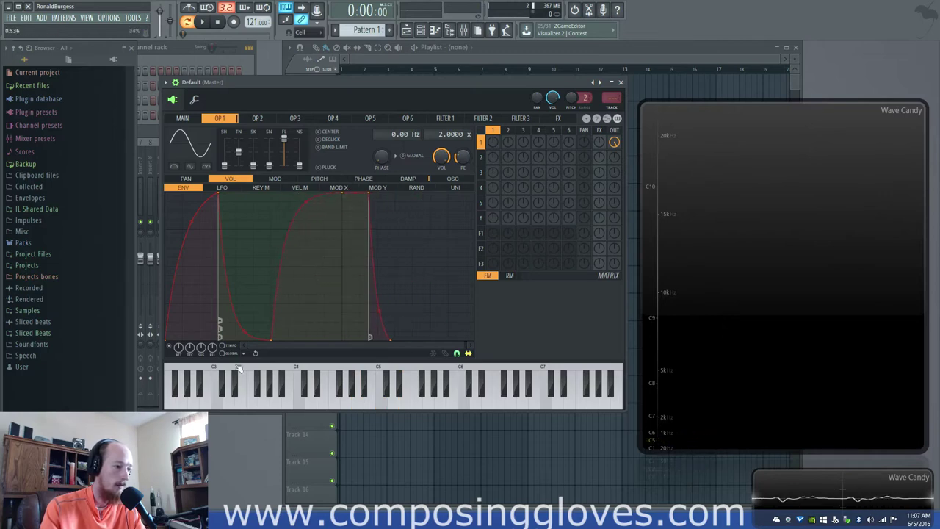
pyautogui.moveTo(268, 341); pyautogui.dragTo(255, 343)
pyautogui.rightClick(255, 342)
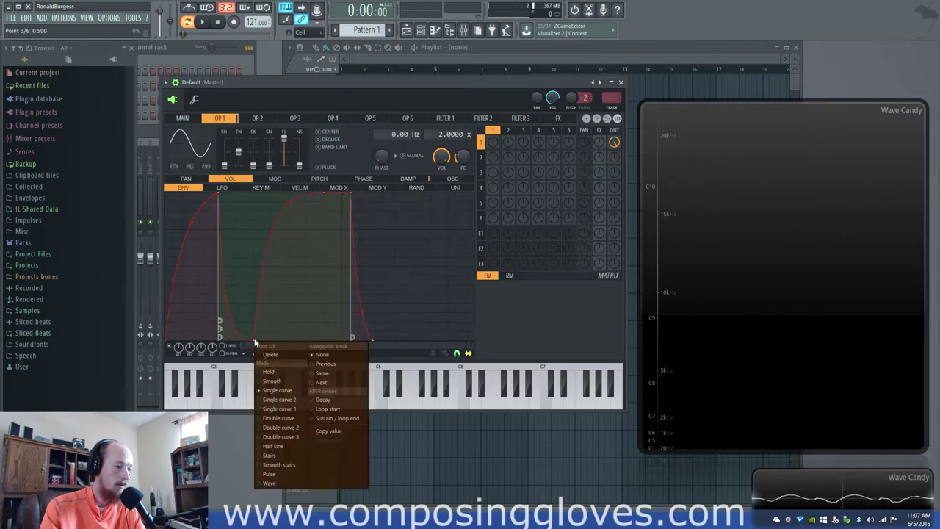
pyautogui.click(347, 364)
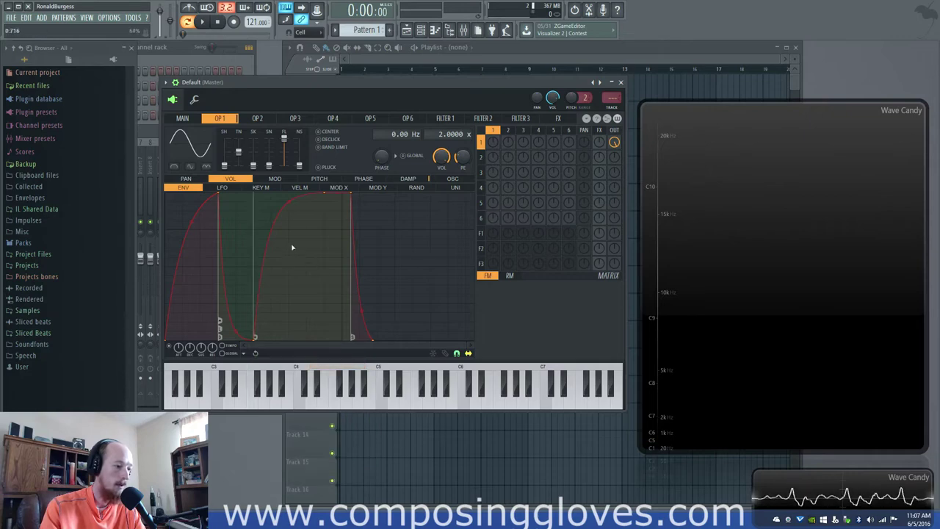
# Add a full-height peak at about 0.600, followed by a zero-level point at 0.700 with a Same arpeggiator break
pyautogui.rightClick(292, 215)
pyautogui.moveTo(292, 215); pyautogui.dragTo(277, 191)
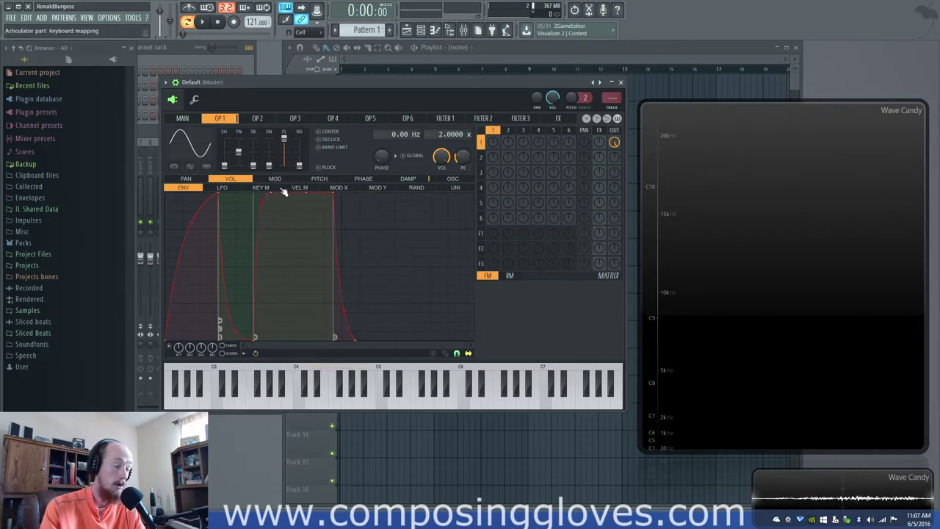
pyautogui.rightClick(289, 275)
pyautogui.rightClick(291, 341)
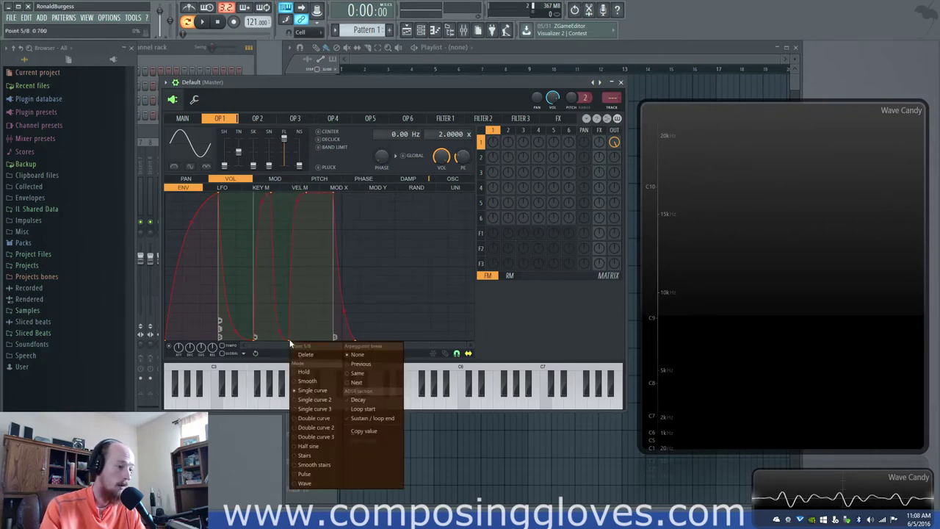
pyautogui.click(372, 375)
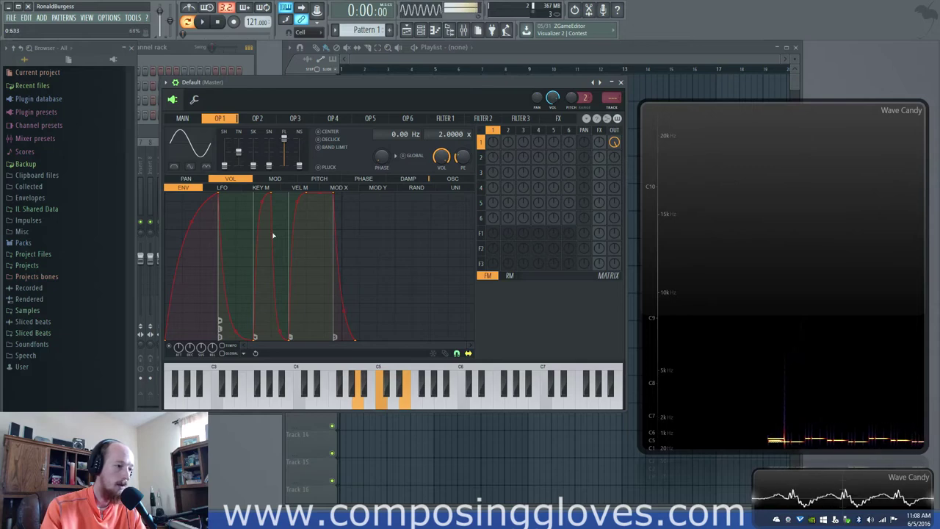
# Change the 0.700 point's arpeggiator break to Next, and add a zero-level point at about 0.900 with a Same break
pyautogui.rightClick(289, 338)
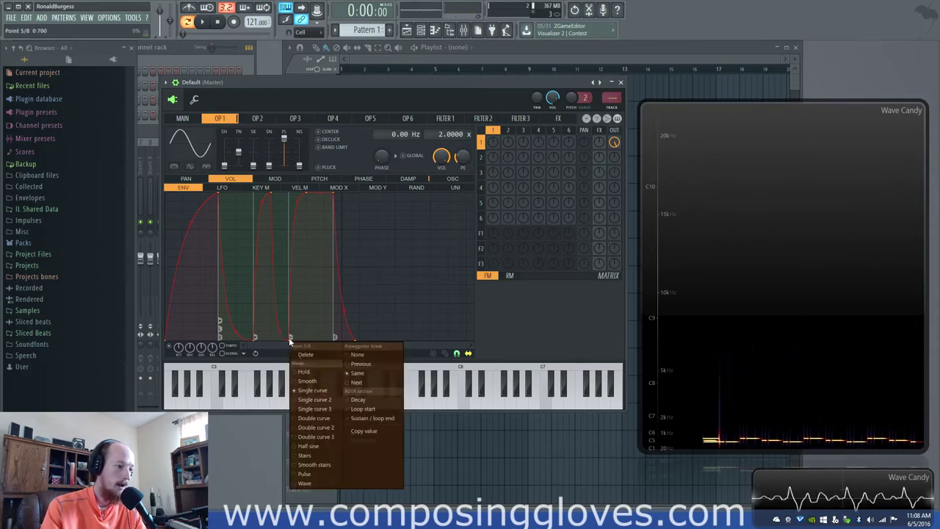
pyautogui.click(380, 382)
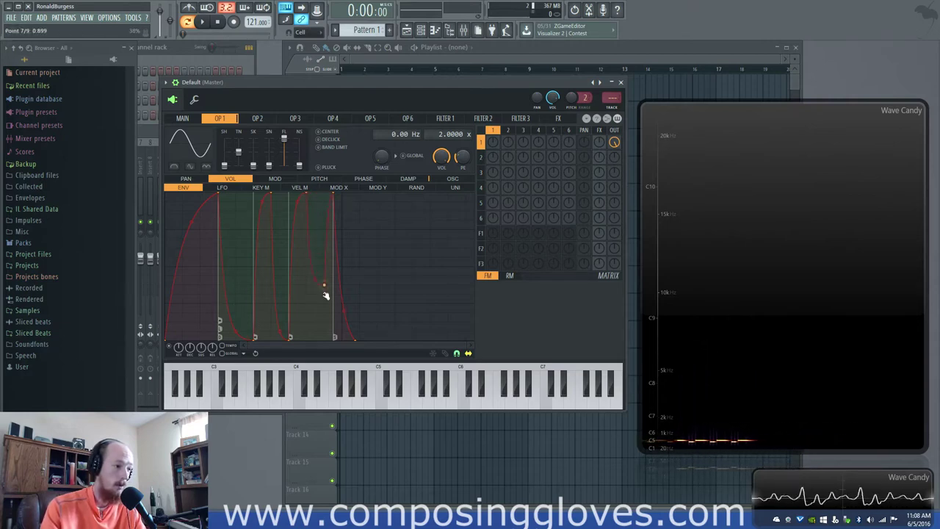
pyautogui.rightClick(331, 340)
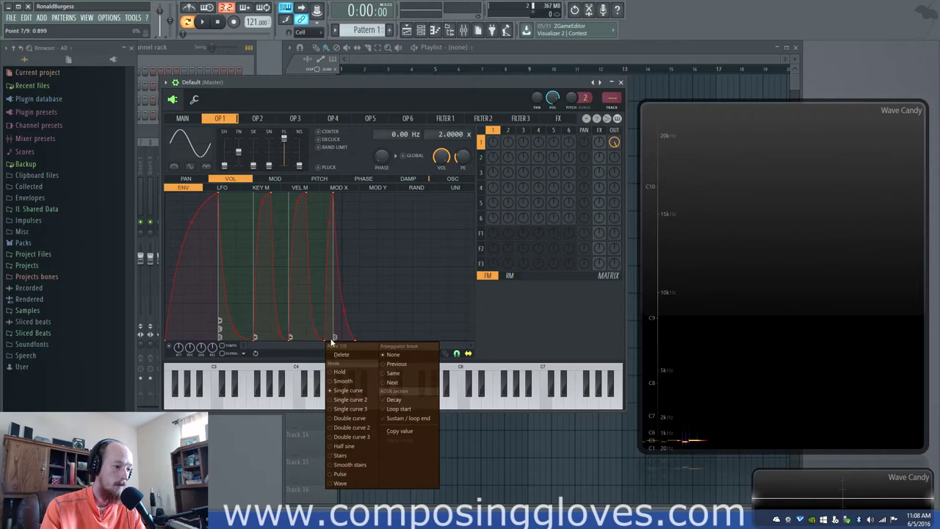
pyautogui.click(420, 376)
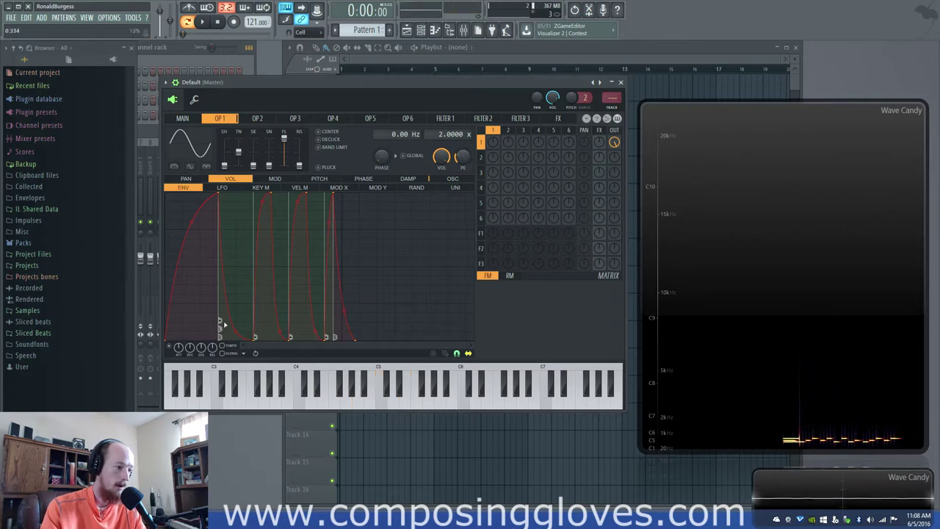
pyautogui.rightClick(219, 197)
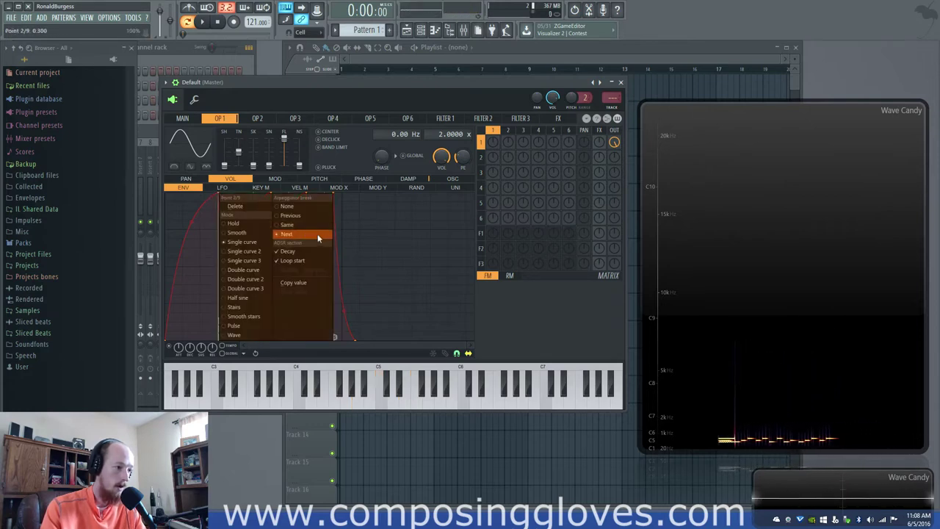
pyautogui.click(294, 234)
# Delete the 0.500 break point and rework the remaining points into two full-height peaks in a loop starting at time zero
pyautogui.rightClick(255, 337)
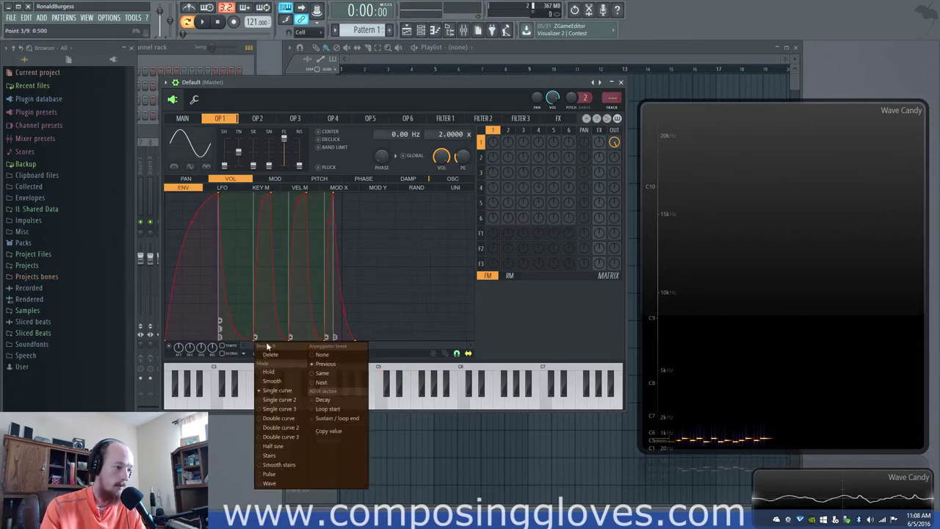
pyautogui.click(302, 361)
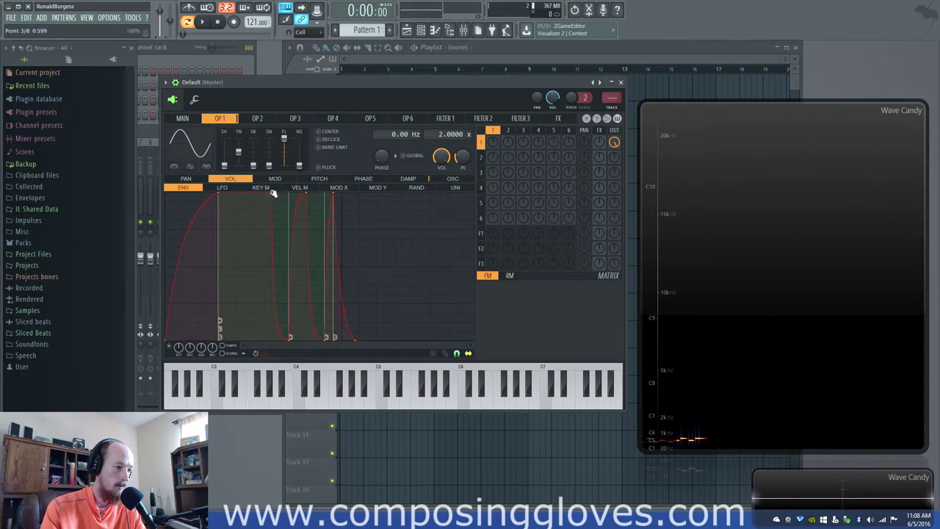
pyautogui.moveTo(272, 188); pyautogui.dragTo(235, 268)
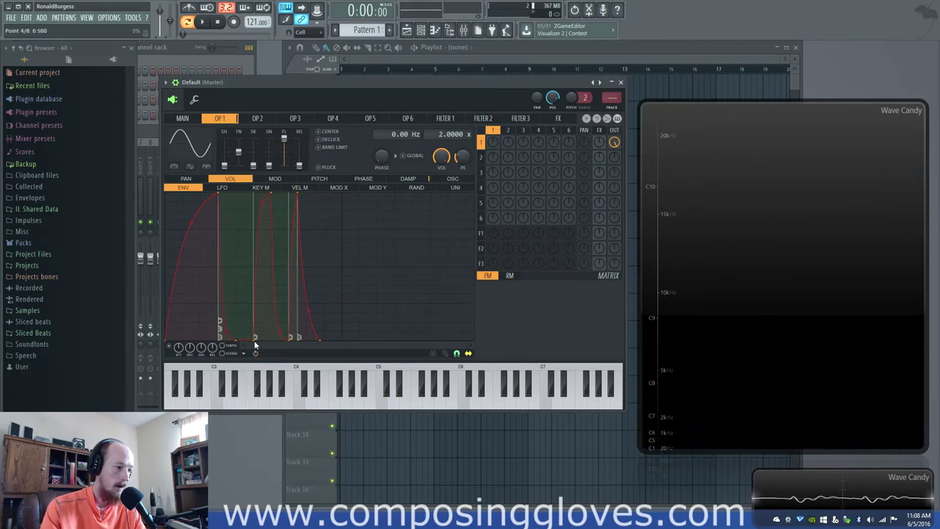
pyautogui.moveTo(255, 340); pyautogui.dragTo(241, 256)
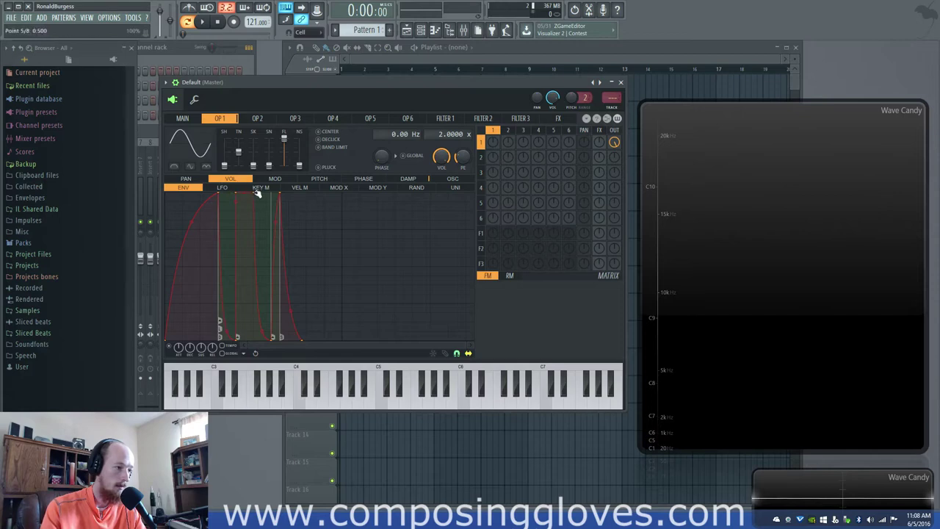
pyautogui.moveTo(273, 314); pyautogui.dragTo(302, 353)
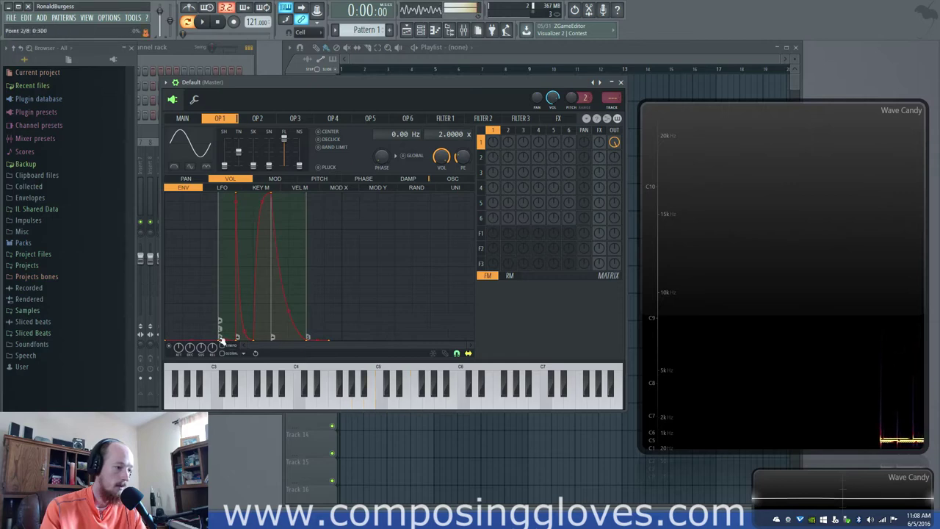
pyautogui.moveTo(220, 336); pyautogui.dragTo(200, 338)
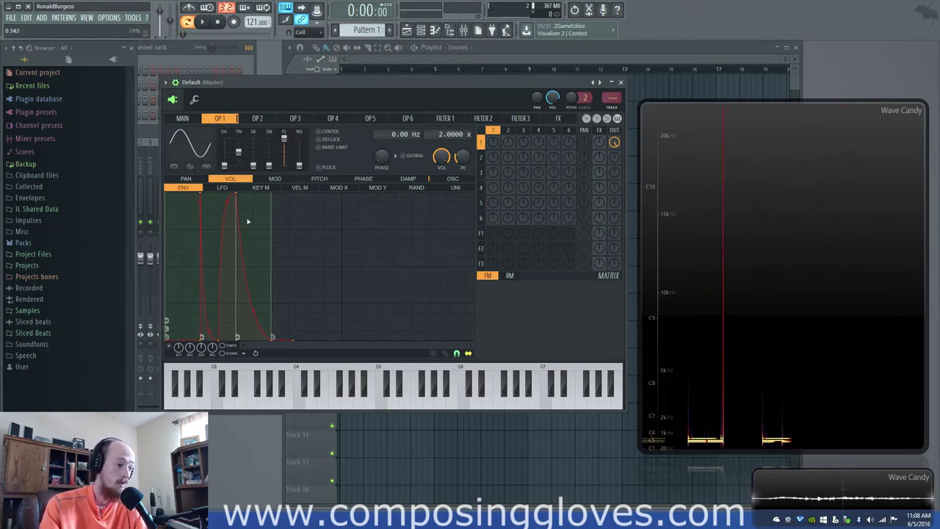
# Load the envelope state file Arp - 1 2 1 3.fnv into operator 1's volume envelope
pyautogui.click(248, 354)
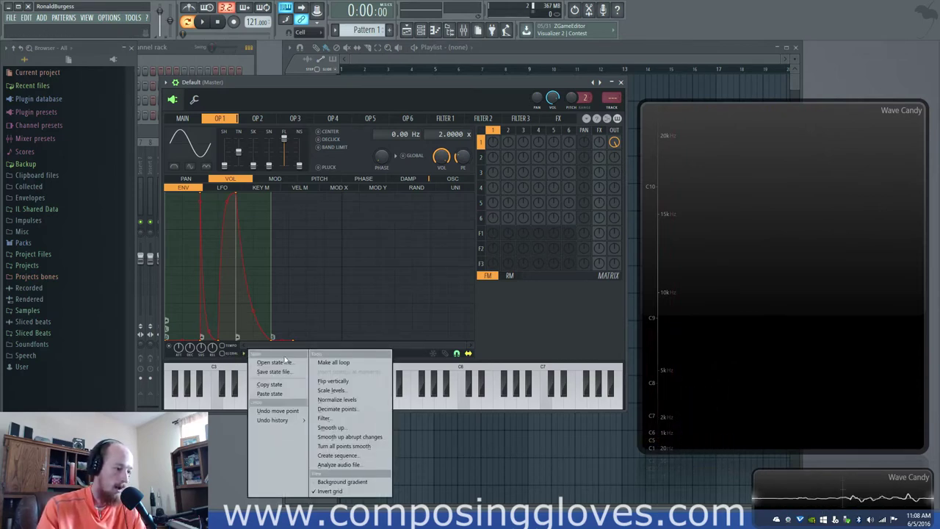
pyautogui.click(262, 342)
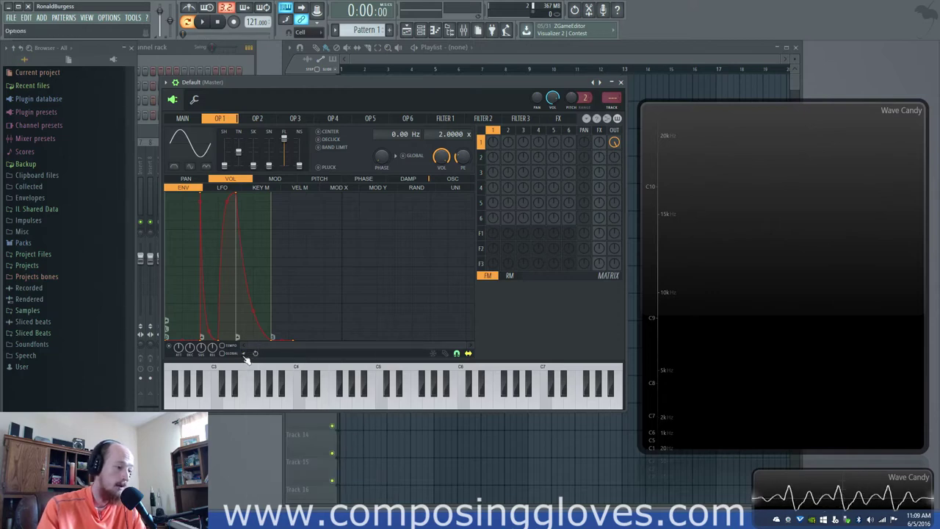
pyautogui.click(244, 353)
pyautogui.click(288, 364)
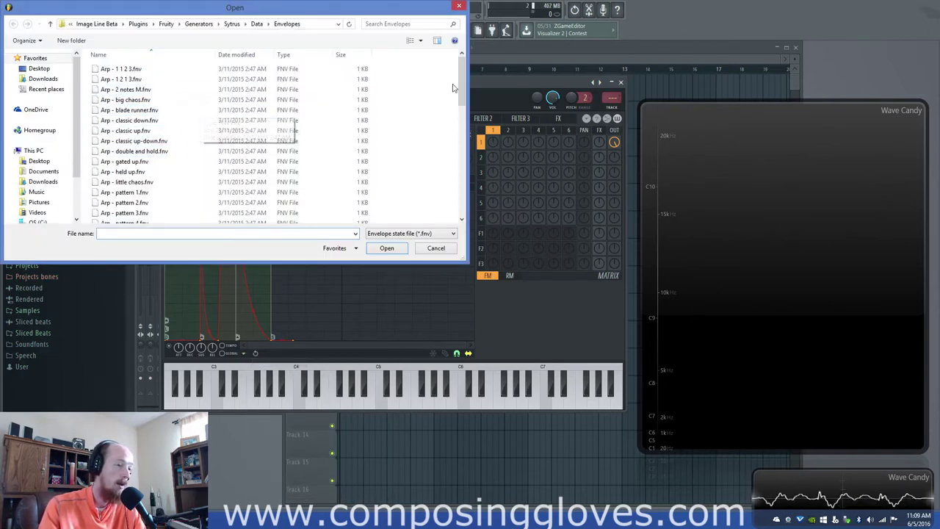
pyautogui.moveTo(462, 83)
pyautogui.mouseDown()
pyautogui.moveTo(462, 226)
pyautogui.moveTo(457, 75)
pyautogui.mouseUp()
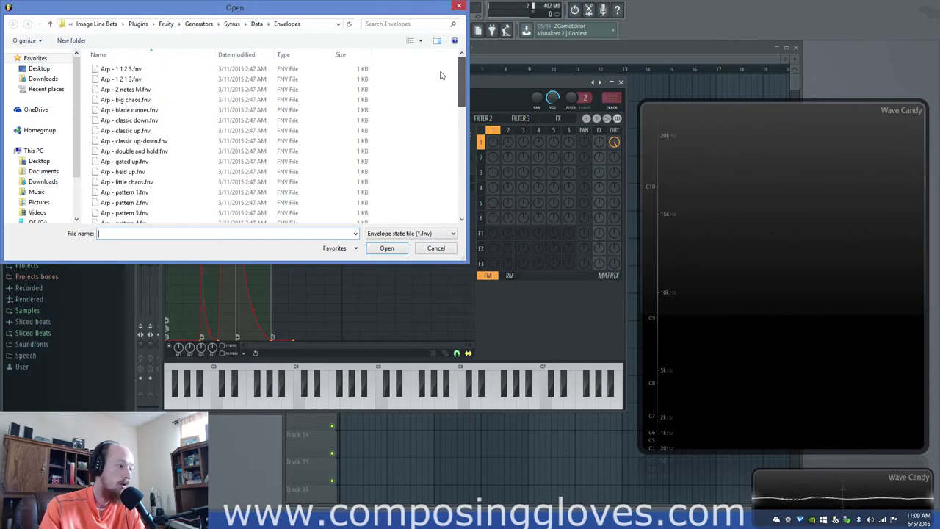
pyautogui.click(144, 79)
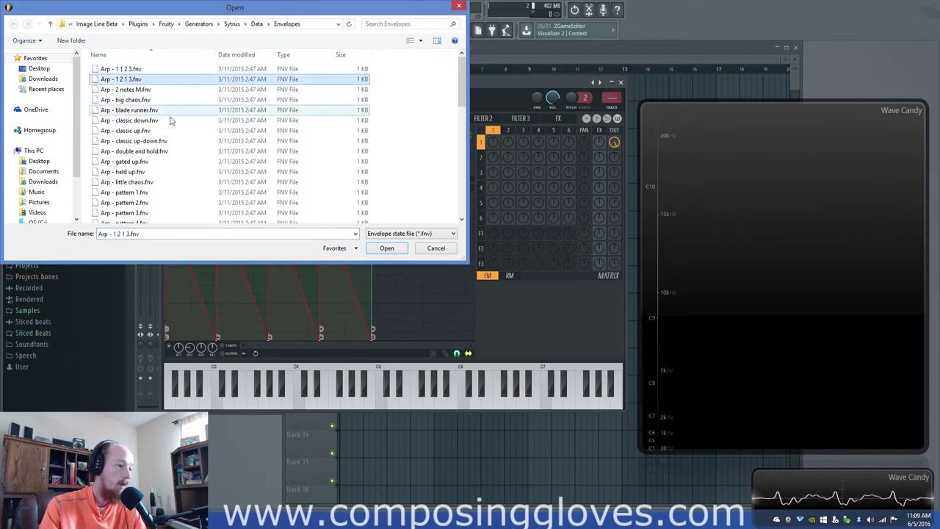
pyautogui.click(388, 249)
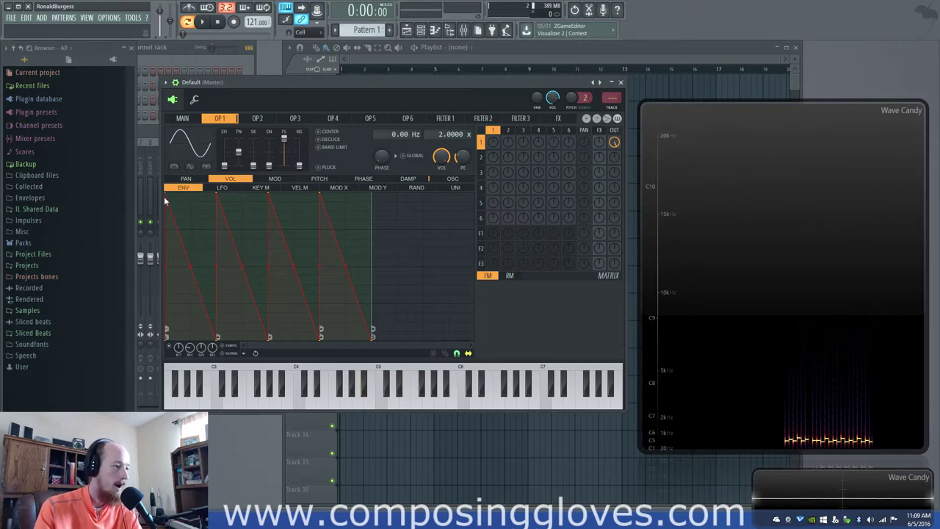
# Try steeper curves on the first two decay segments, restore them to straight lines, and delete the stray point on the first segment
pyautogui.moveTo(190, 267); pyautogui.dragTo(200, 341)
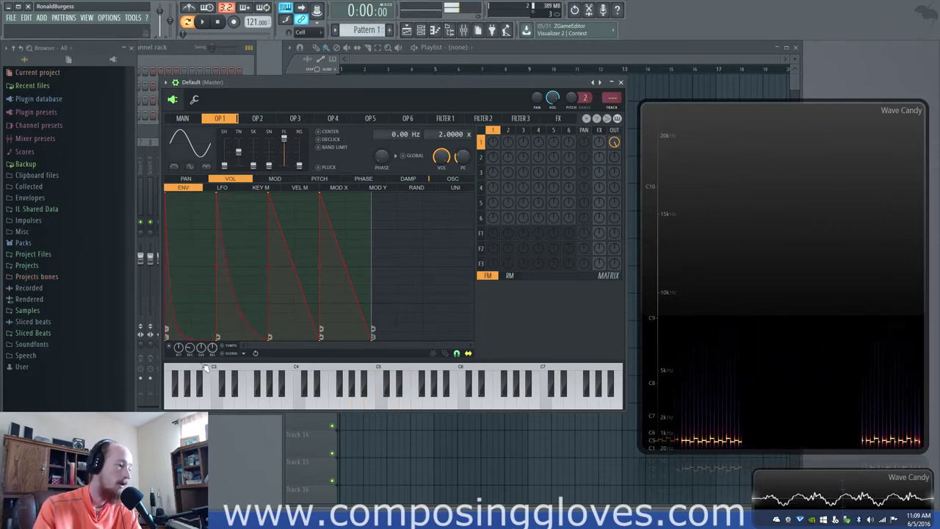
pyautogui.moveTo(190, 338); pyautogui.dragTo(190, 267)
pyautogui.rightClick(243, 315)
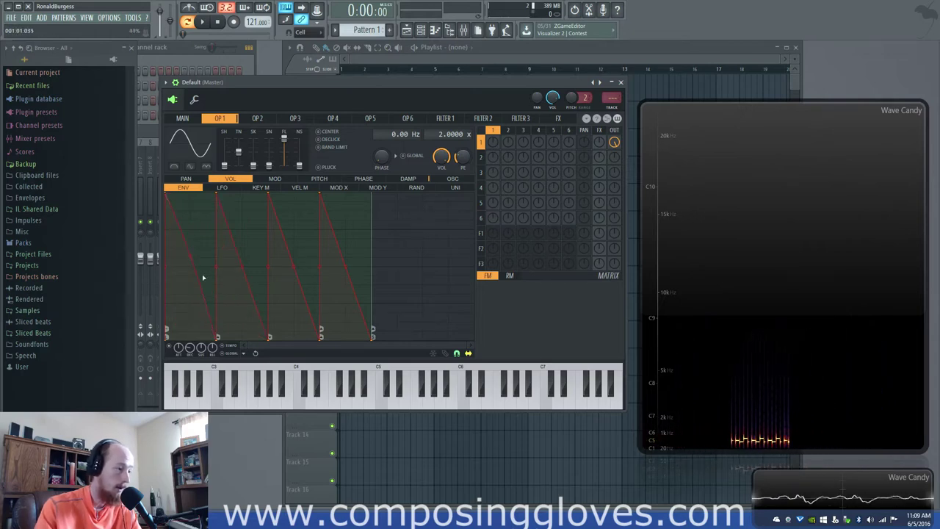
pyautogui.rightClick(192, 260)
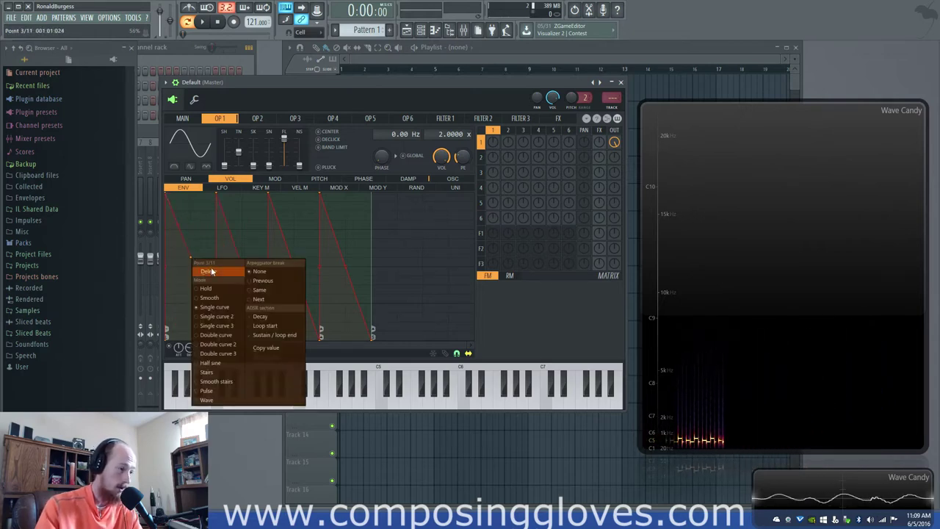
pyautogui.click(210, 271)
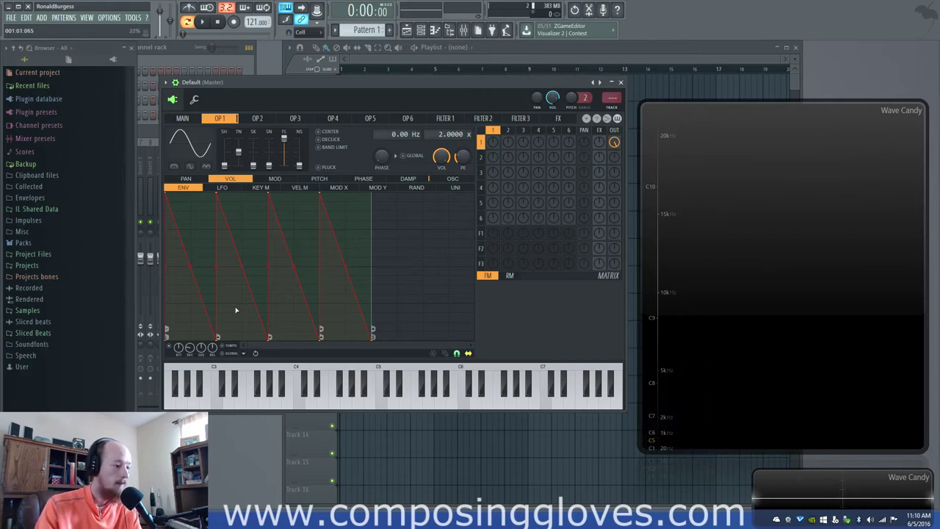
# Reset the synth to the Default preset and add alternating low and high points across the volume envelope's decay section
pyautogui.rightClick(601, 81)
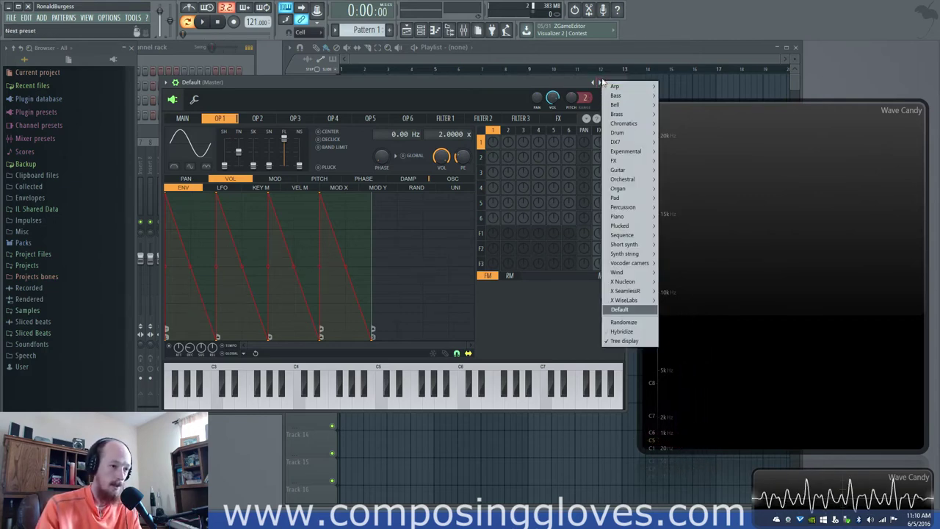
pyautogui.click(632, 310)
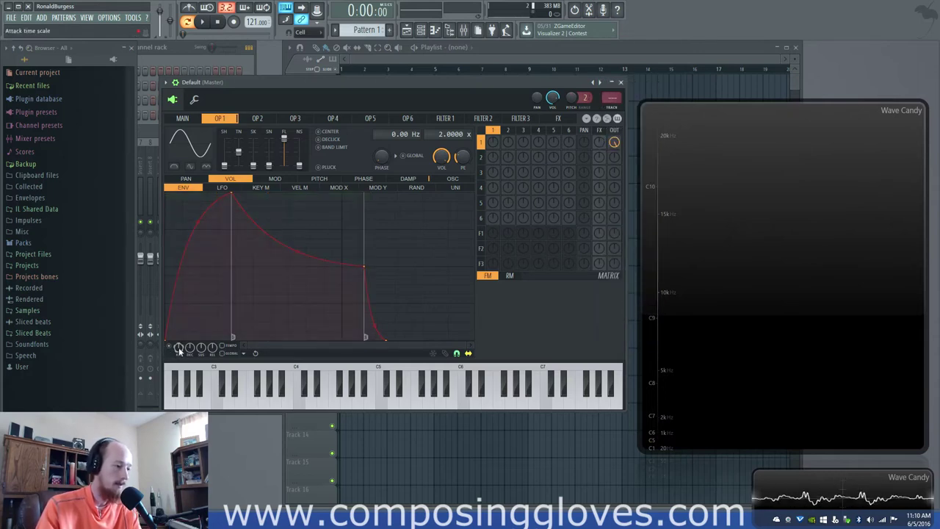
pyautogui.rightClick(271, 238)
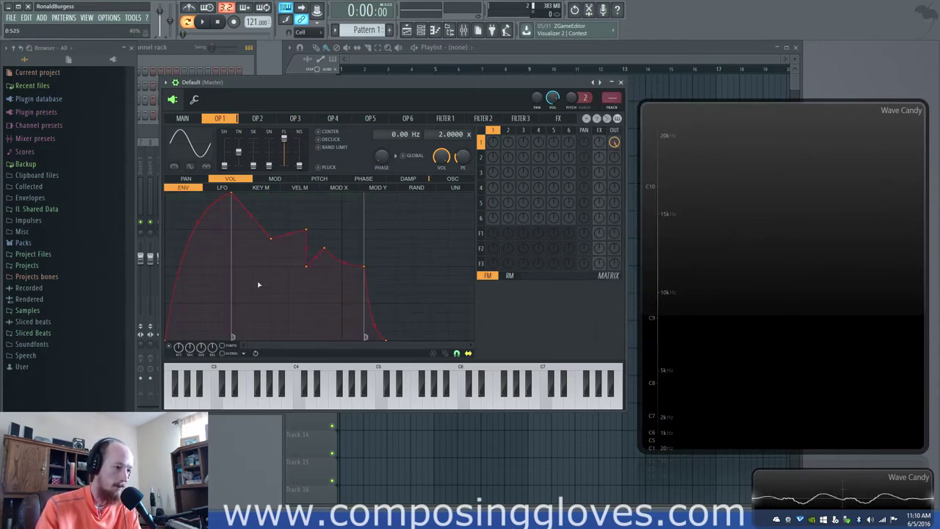
pyautogui.rightClick(253, 285)
pyautogui.rightClick(307, 312)
pyautogui.rightClick(360, 284)
pyautogui.rightClick(343, 230)
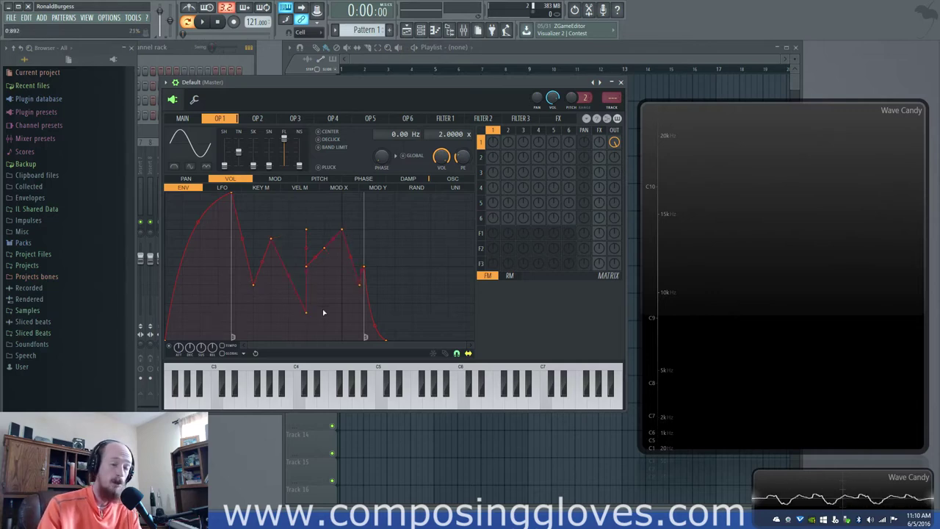
# Delete the surplus points around the second decay peak and move the remaining one up to form a single peak at about 0.900
pyautogui.rightClick(306, 230)
pyautogui.click(325, 245)
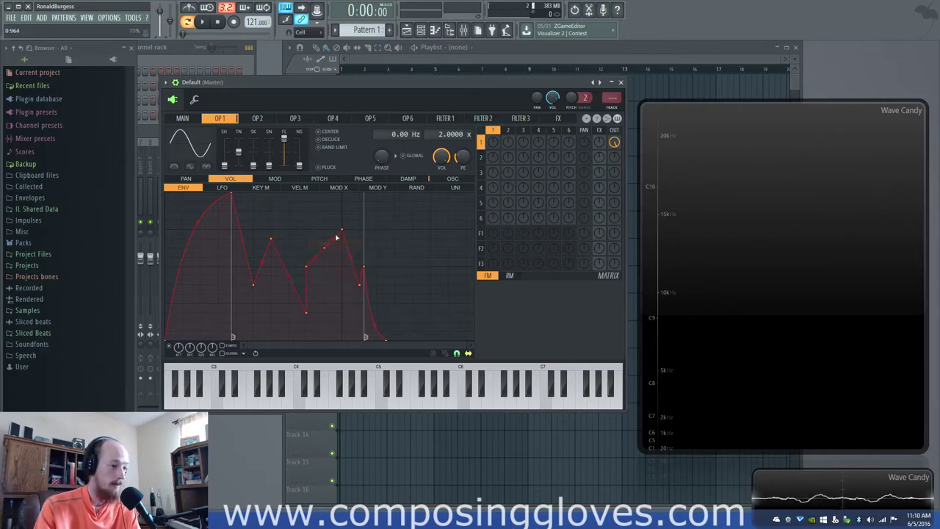
pyautogui.rightClick(327, 245)
pyautogui.click(340, 259)
pyautogui.rightClick(342, 231)
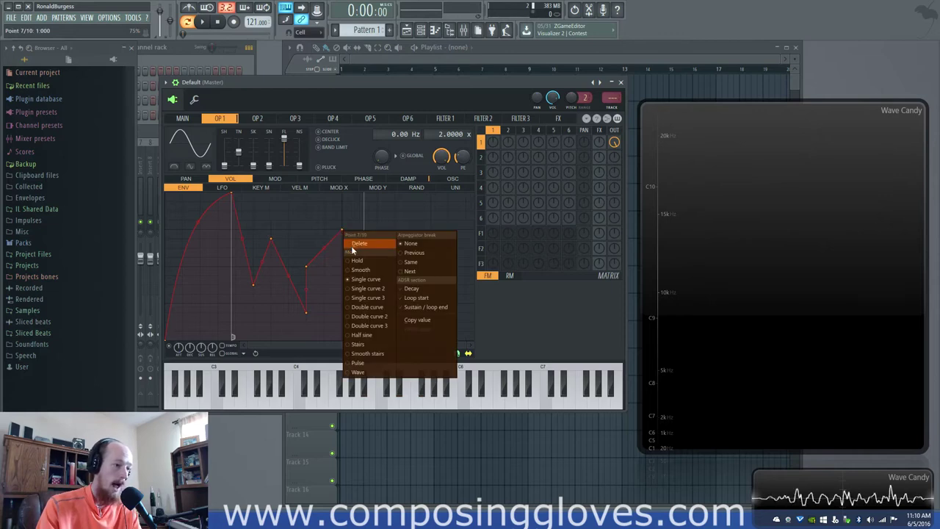
pyautogui.click(352, 243)
pyautogui.moveTo(307, 267); pyautogui.dragTo(326, 241)
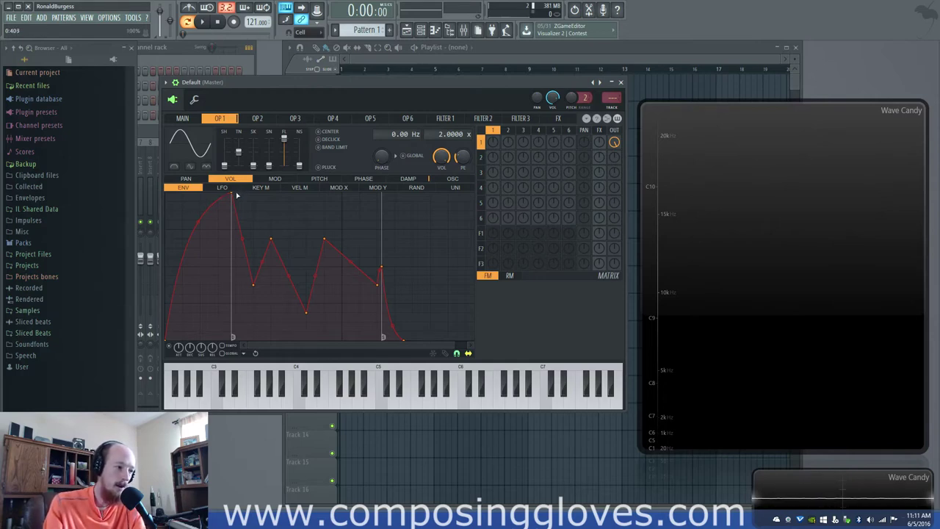
# Move the full-height attack peak to about 0.400, and try a lower attack time scale before restoring it
pyautogui.moveTo(233, 195)
pyautogui.mouseDown()
pyautogui.moveTo(178, 193)
pyautogui.moveTo(238, 189)
pyautogui.mouseUp()
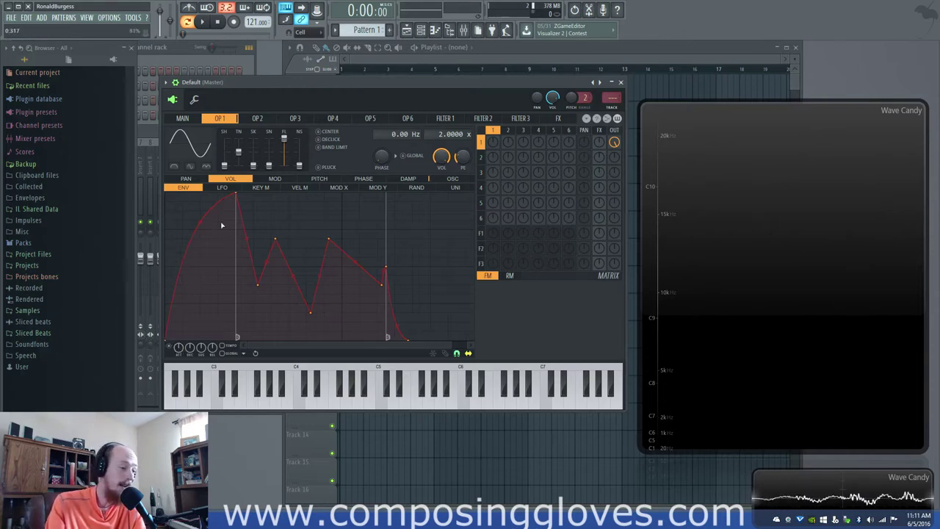
pyautogui.moveTo(179, 348)
pyautogui.mouseDown()
pyautogui.moveTo(178, 397)
pyautogui.moveTo(177, 348)
pyautogui.mouseUp()
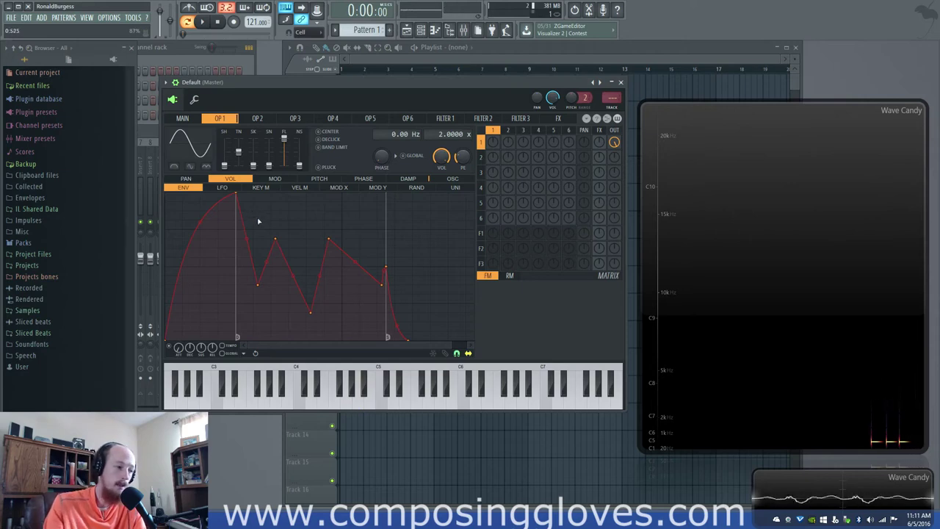
pyautogui.moveTo(178, 350)
pyautogui.mouseDown()
pyautogui.moveTo(179, 369)
pyautogui.moveTo(178, 352)
pyautogui.mouseUp()
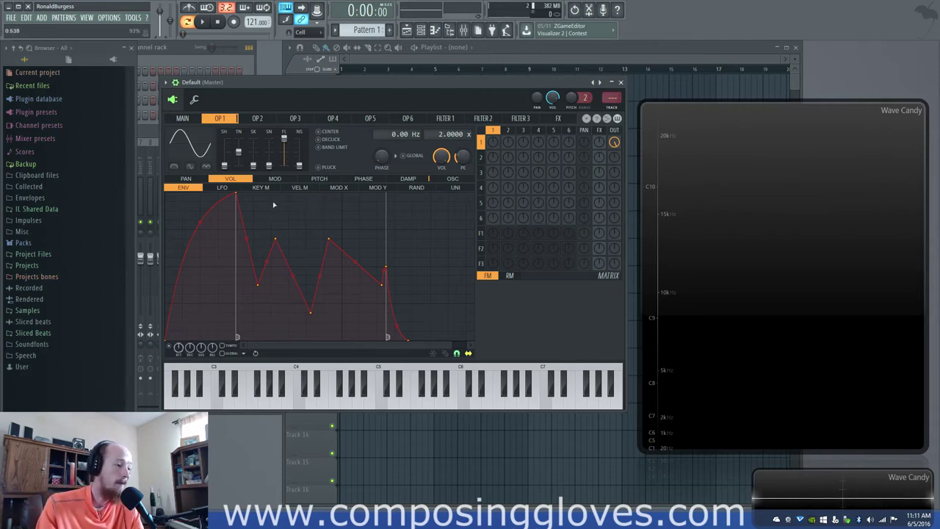
# Clear the drawn points from the volume envelope in step editing mode, and enable the envelope with step editing switched off
pyautogui.click(444, 354)
pyautogui.moveTo(420, 291)
pyautogui.mouseDown()
pyautogui.moveTo(386, 313)
pyautogui.moveTo(343, 269)
pyautogui.moveTo(265, 285)
pyautogui.moveTo(225, 219)
pyautogui.moveTo(198, 207)
pyautogui.mouseUp()
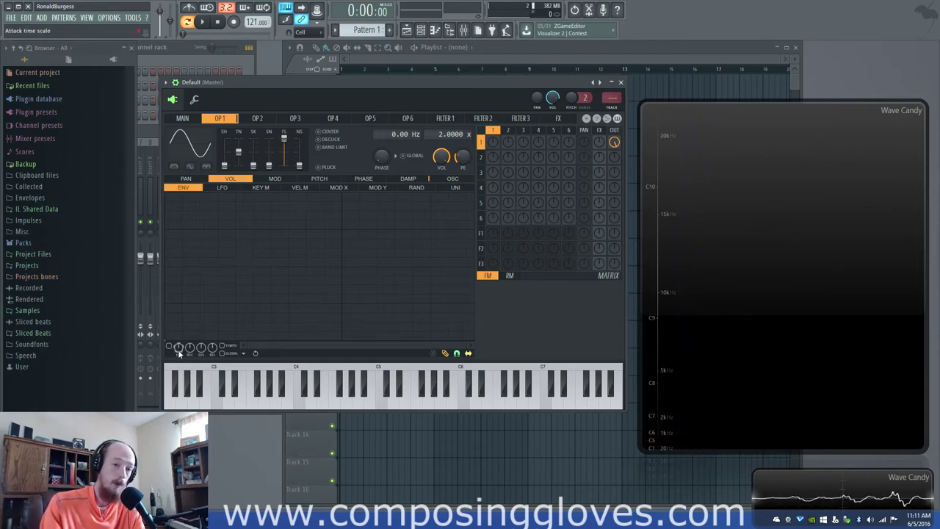
pyautogui.click(169, 346)
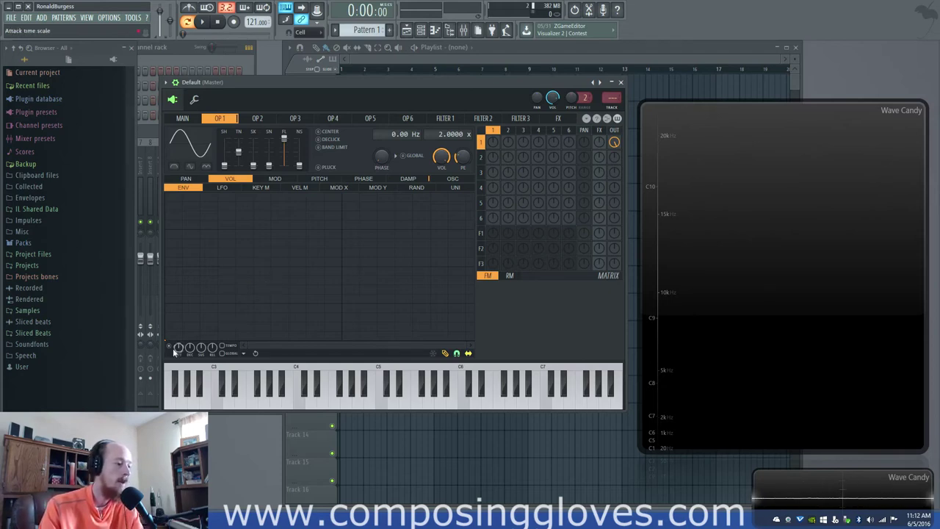
pyautogui.click(446, 353)
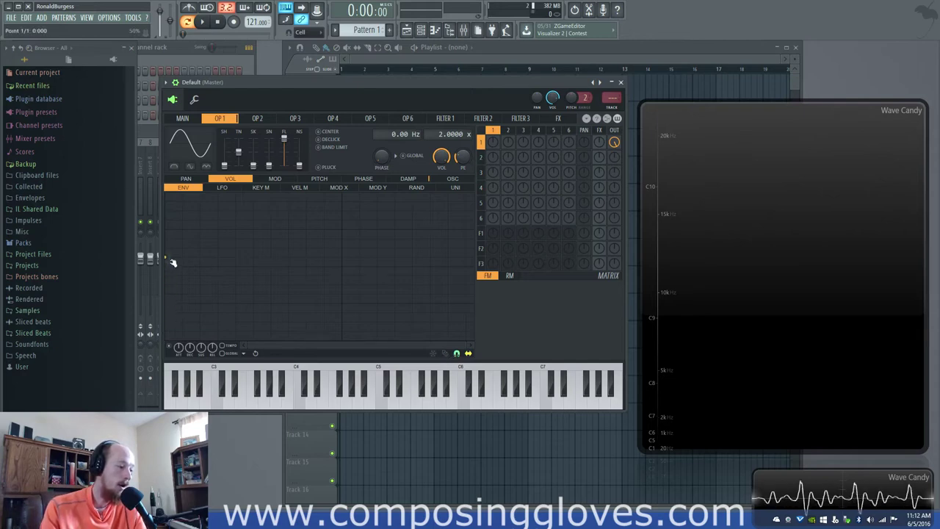
# Build a new envelope starting at 50%, with points at 0.400 (75%) and 0.599 (50%), ending at zero level at 1.000
pyautogui.rightClick(237, 259)
pyautogui.rightClick(273, 262)
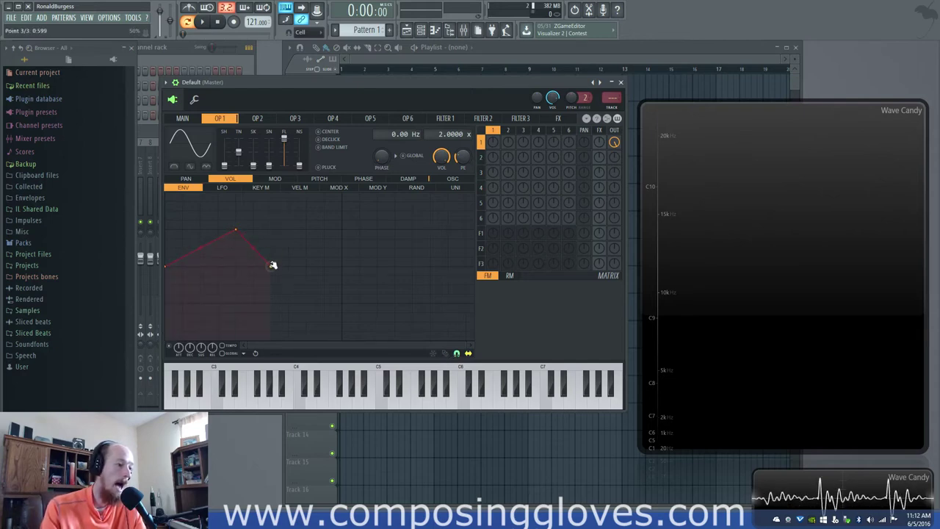
pyautogui.rightClick(237, 231)
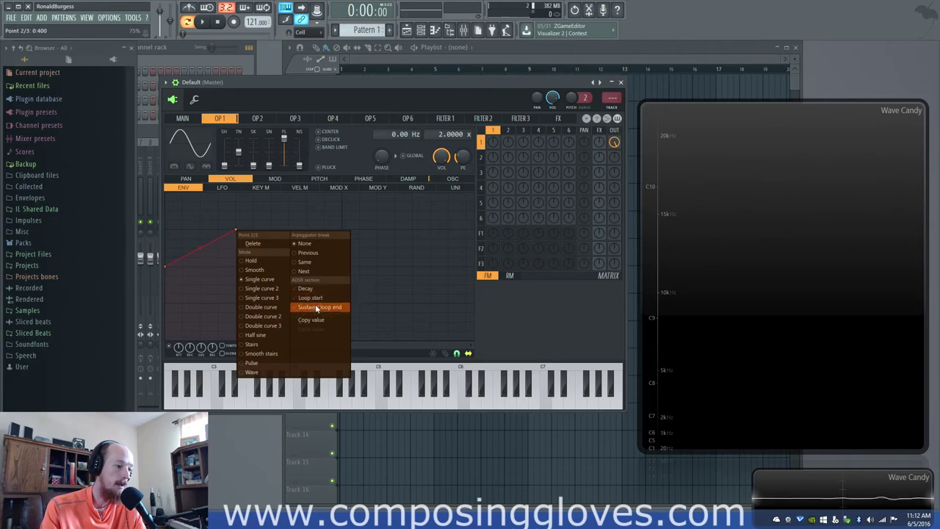
pyautogui.rightClick(341, 282)
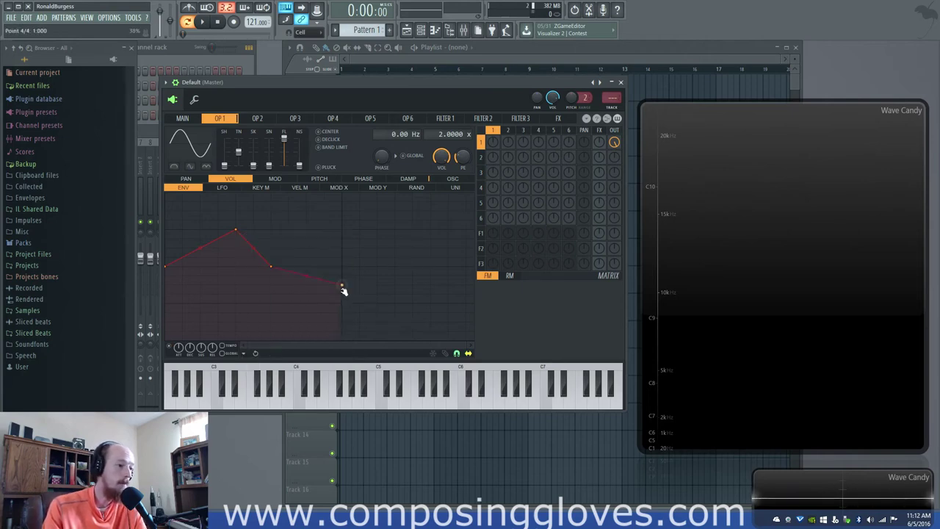
pyautogui.moveTo(341, 283); pyautogui.dragTo(342, 340)
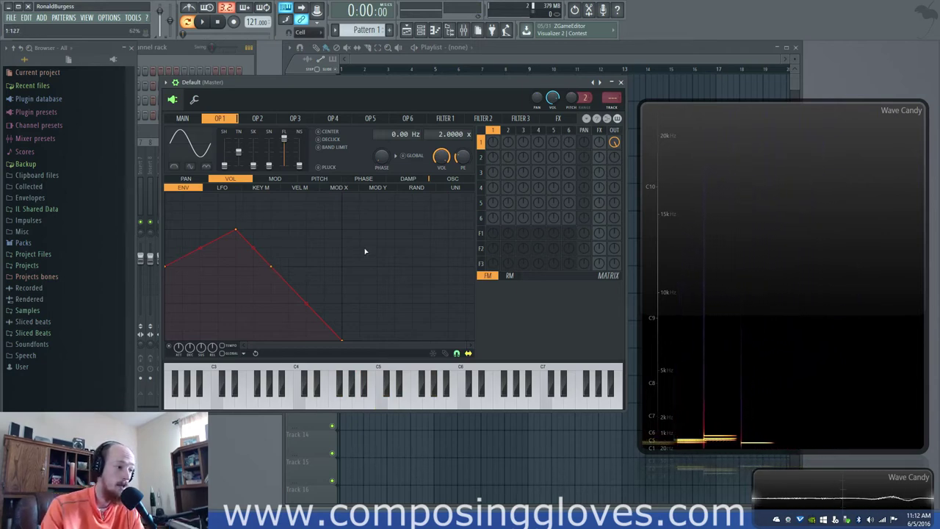
# Restore the Default preset and enable operator 1's volume envelope
pyautogui.rightClick(594, 82)
pyautogui.click(612, 312)
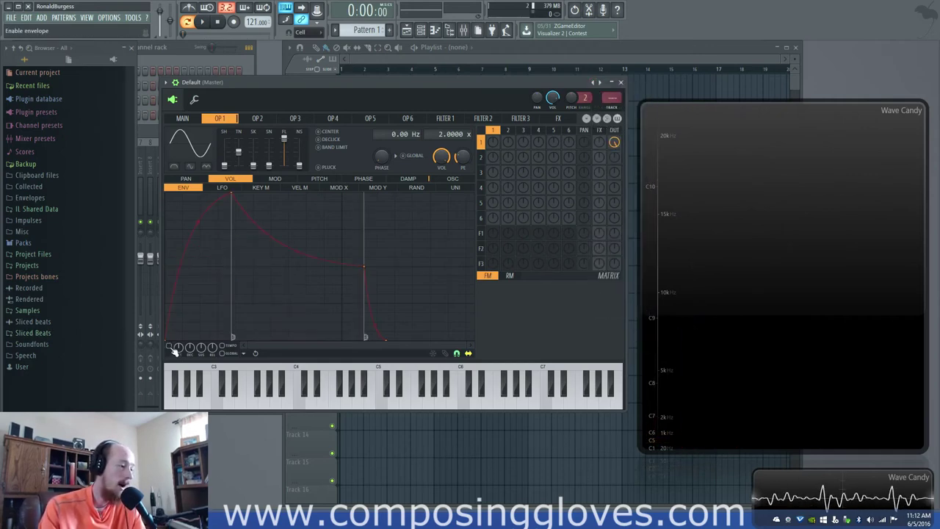
pyautogui.click(244, 353)
pyautogui.click(268, 343)
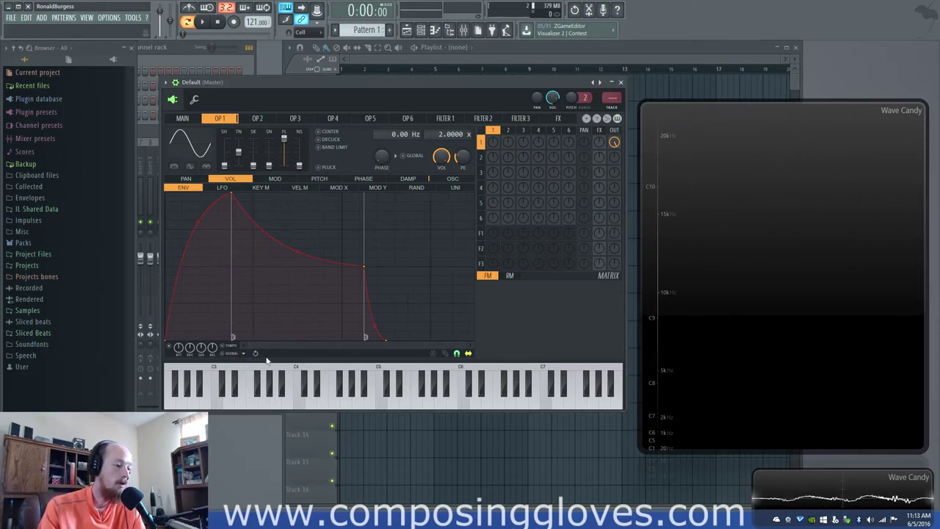
pyautogui.click(255, 354)
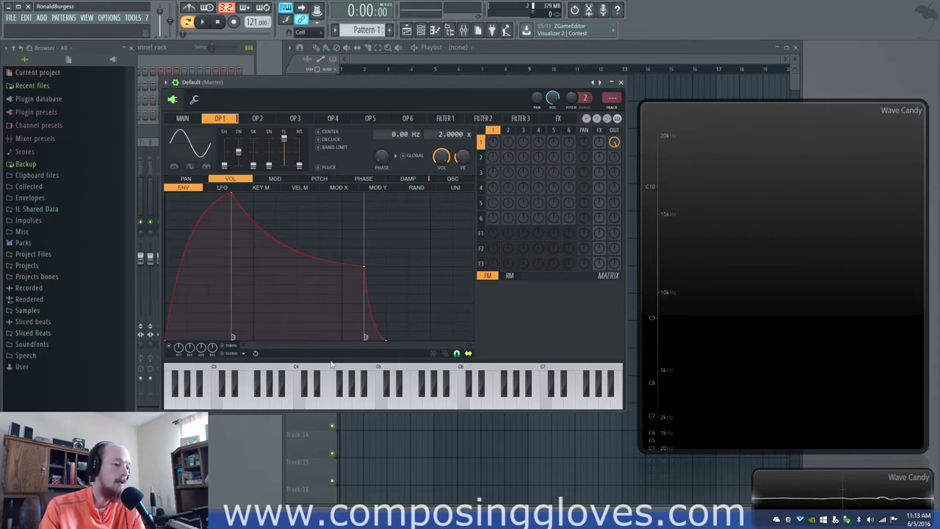
# Browse the envelope state files and preview Porta - curved.fnv without keeping it
pyautogui.click(243, 353)
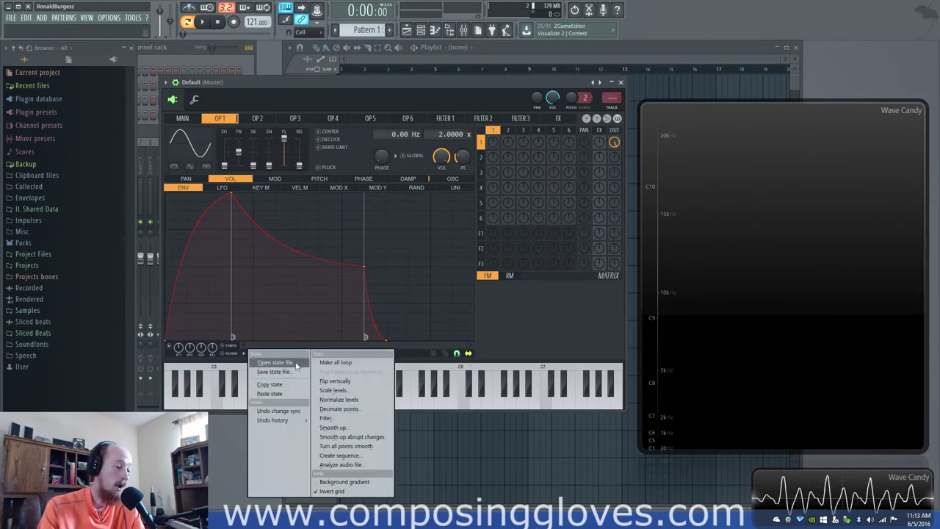
pyautogui.click(295, 364)
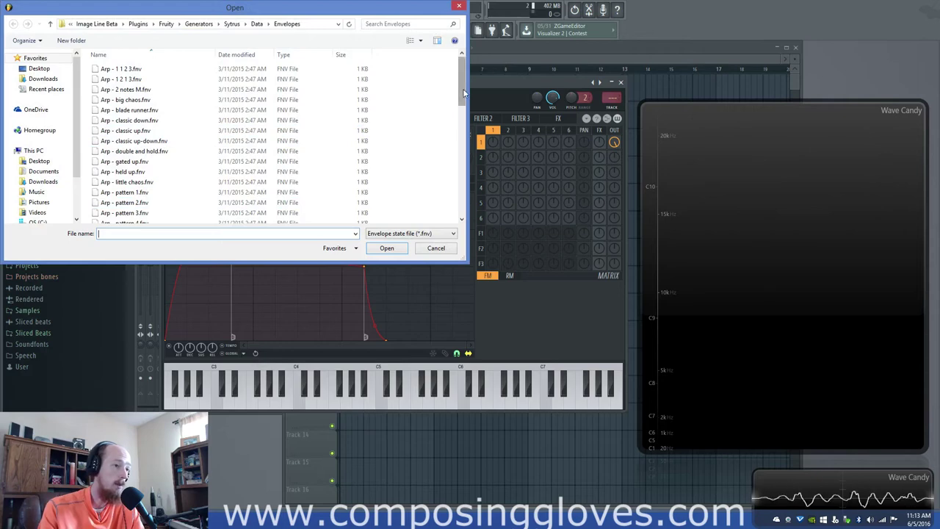
pyautogui.scroll(-10, 464, 92)
pyautogui.click(213, 168)
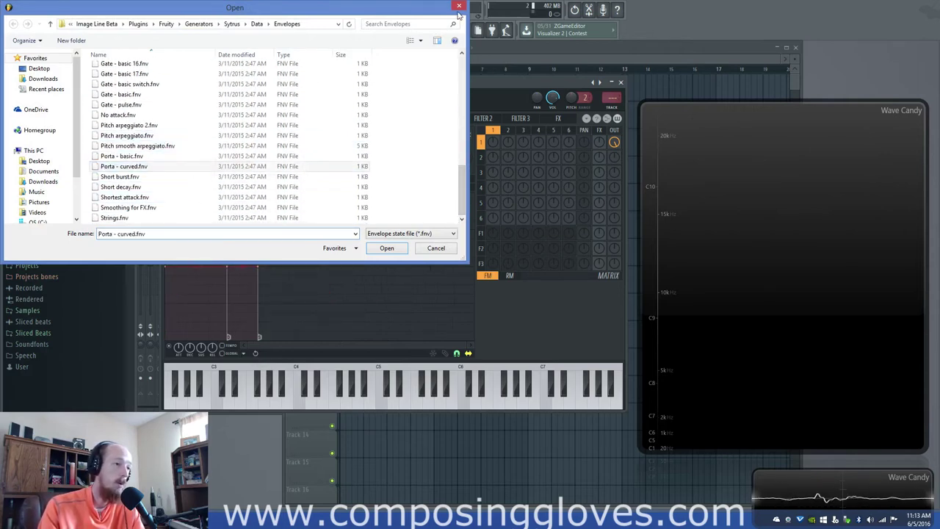
pyautogui.press('Return')
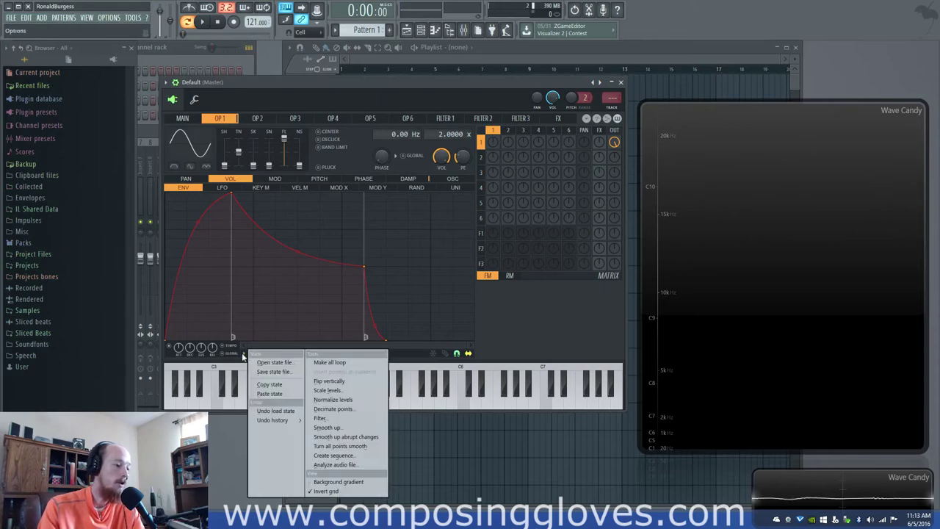
# Preview several Arp envelope state files, including Arp - double and hold.fnv and Arp - 2 notes M.fnv, without keeping any
pyautogui.click(244, 353)
pyautogui.click(276, 362)
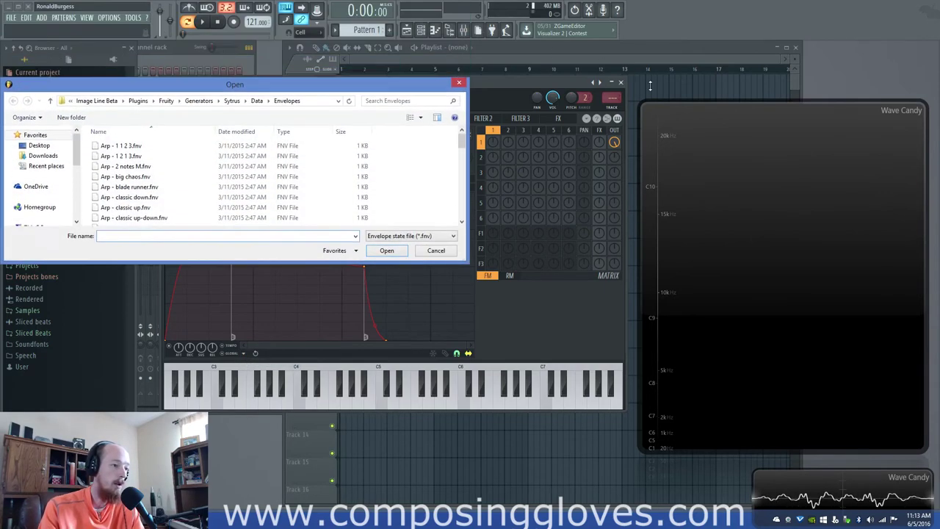
pyautogui.moveTo(339, 35); pyautogui.dragTo(812, 86)
pyautogui.click(632, 235)
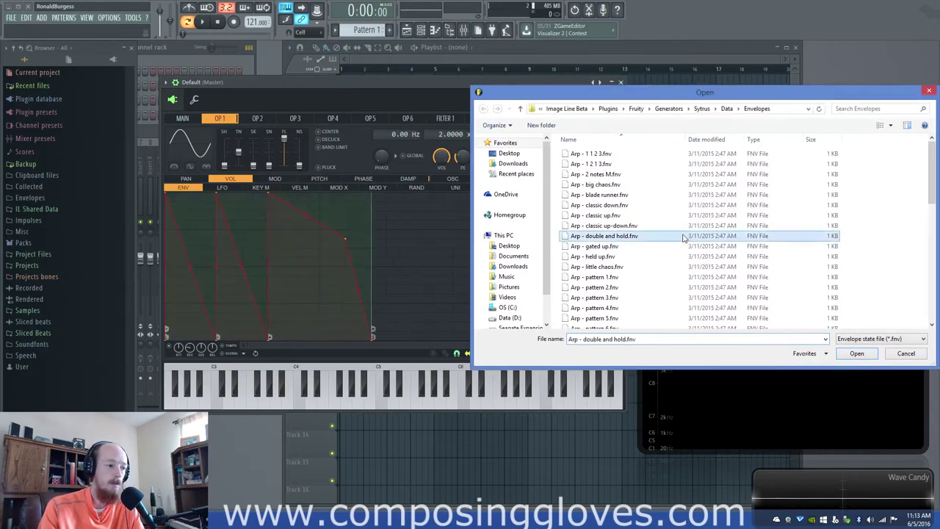
pyautogui.click(660, 205)
pyautogui.click(656, 216)
pyautogui.click(654, 246)
pyautogui.click(651, 277)
pyautogui.click(644, 216)
pyautogui.click(641, 174)
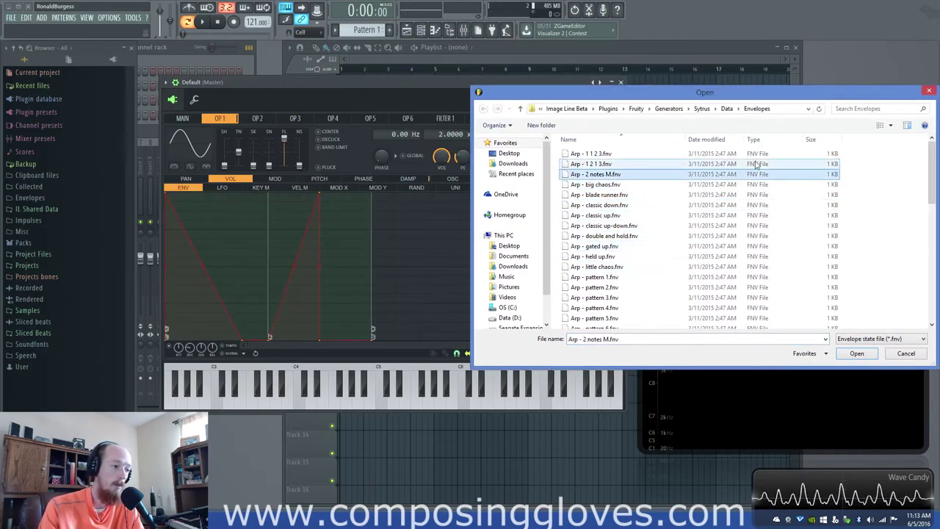
pyautogui.click(857, 353)
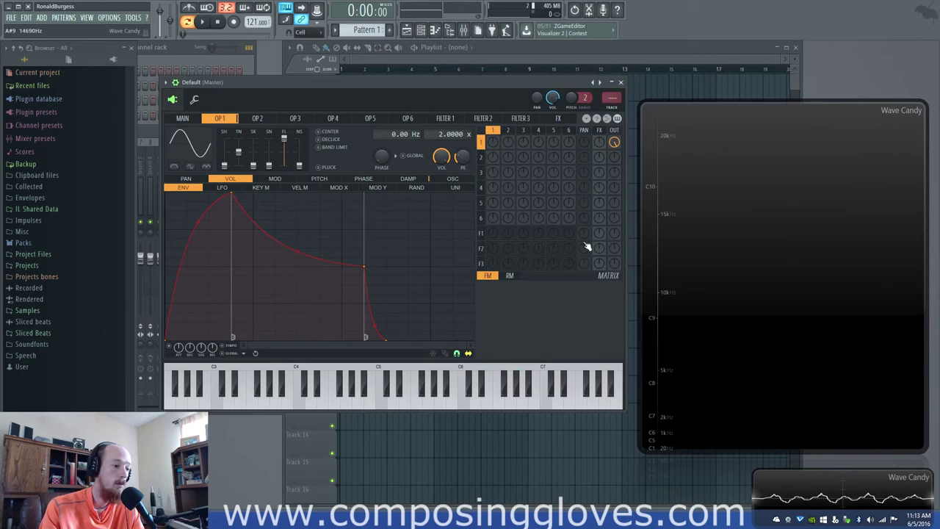
# Look through the envelope's undo history and make the entire volume envelope loop
pyautogui.click(247, 354)
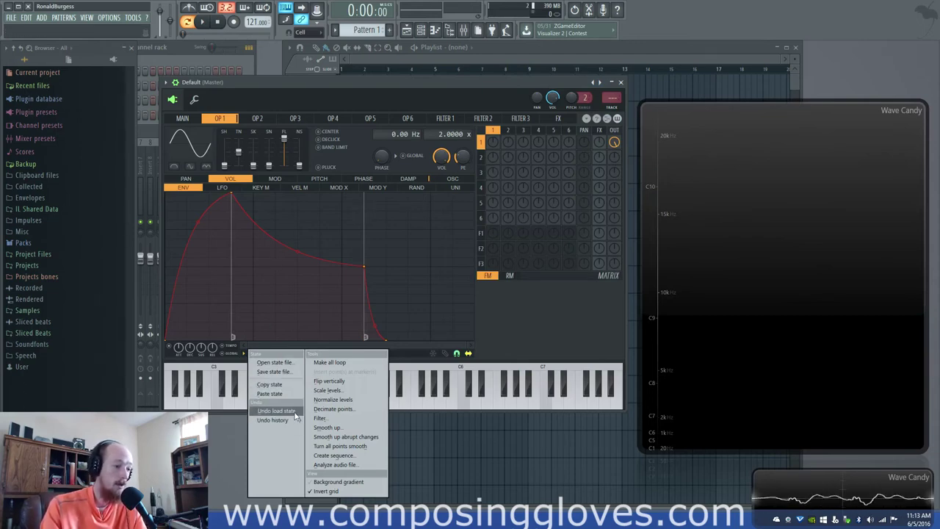
pyautogui.moveTo(293, 422)
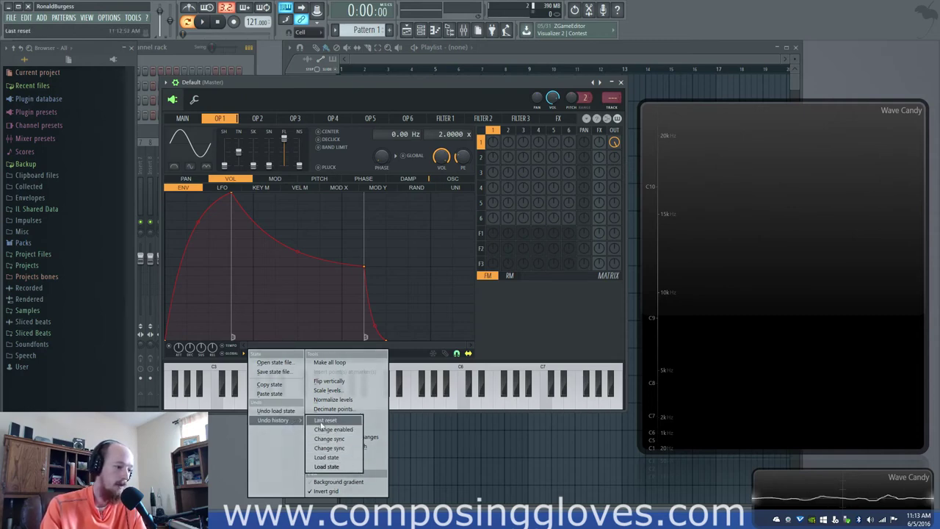
pyautogui.click(359, 363)
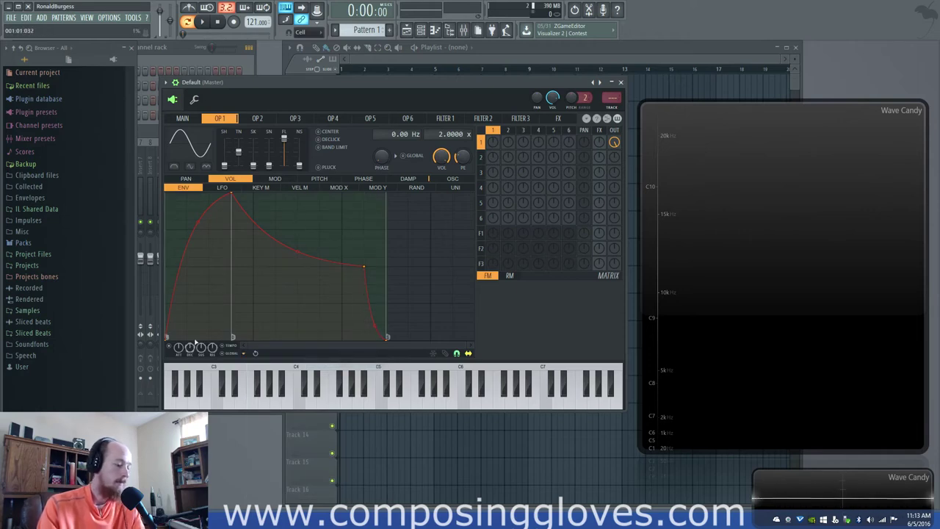
# Undo the Make all loop change on the volume envelope
pyautogui.click(243, 354)
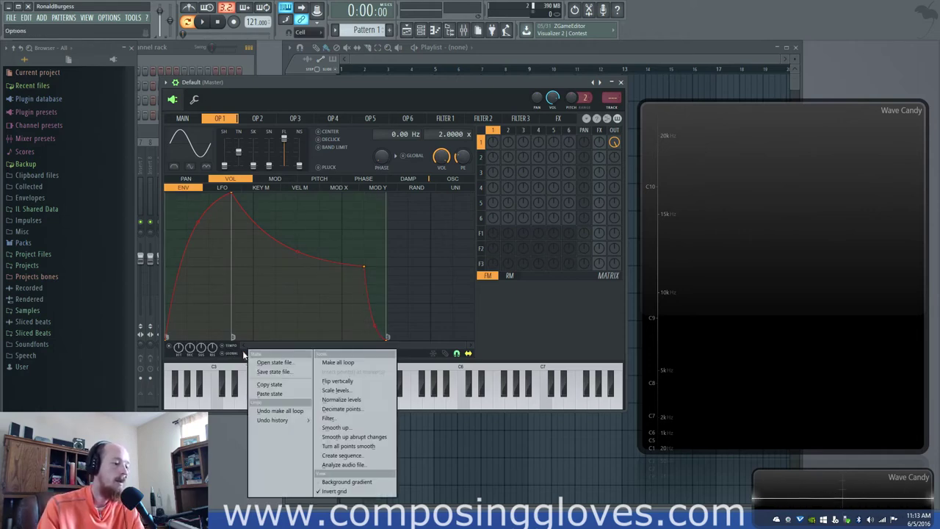
pyautogui.click(242, 354)
pyautogui.click(256, 353)
pyautogui.click(242, 354)
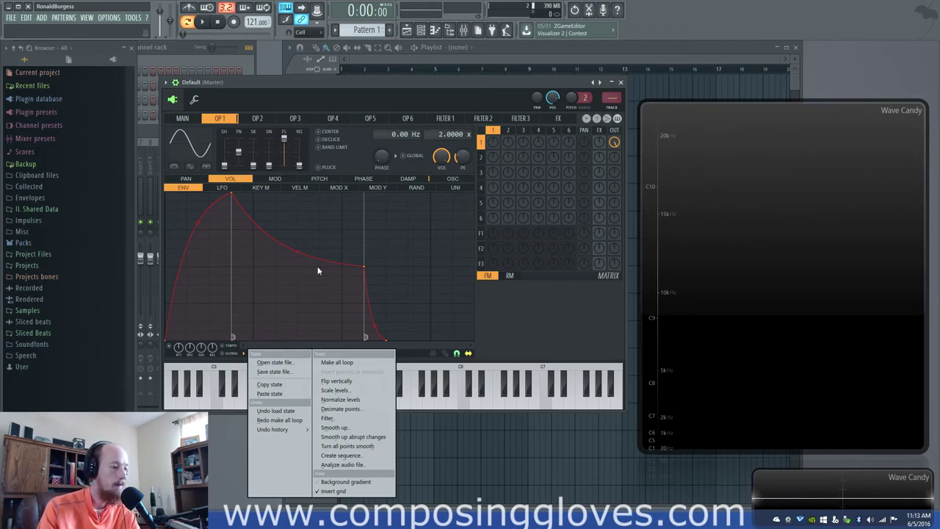
# Add a point midway along the decay curve, mark it as the loop start, and delete that point again
pyautogui.rightClick(298, 252)
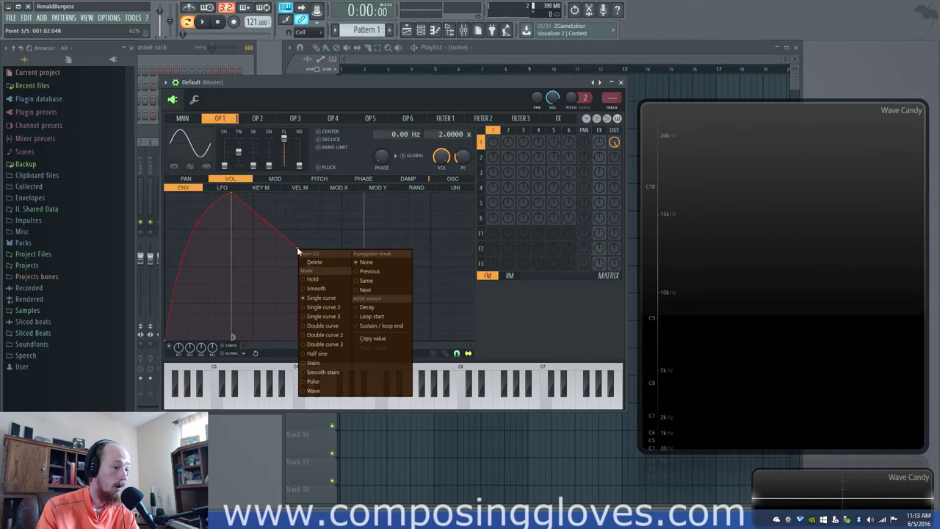
pyautogui.click(378, 325)
pyautogui.rightClick(296, 264)
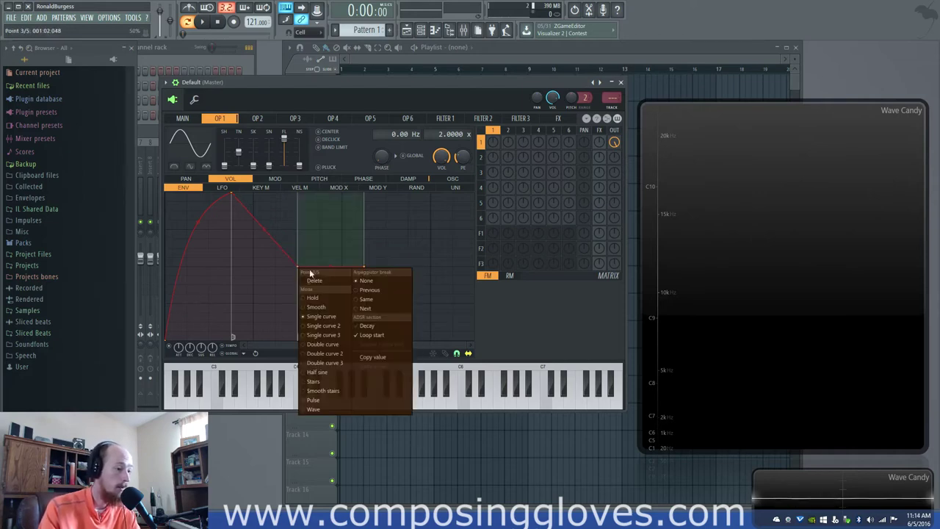
pyautogui.click(303, 280)
# Flip operator 1's volume envelope vertically
pyautogui.click(245, 355)
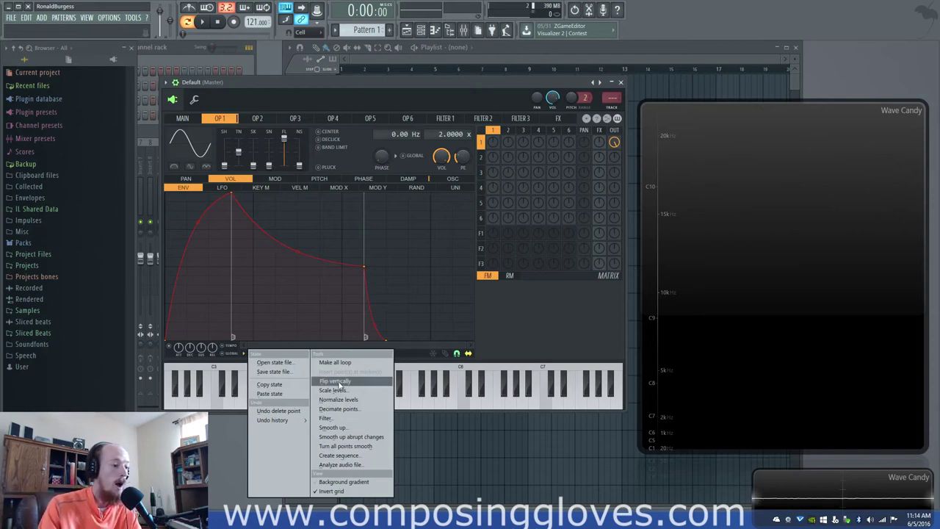
pyautogui.click(340, 382)
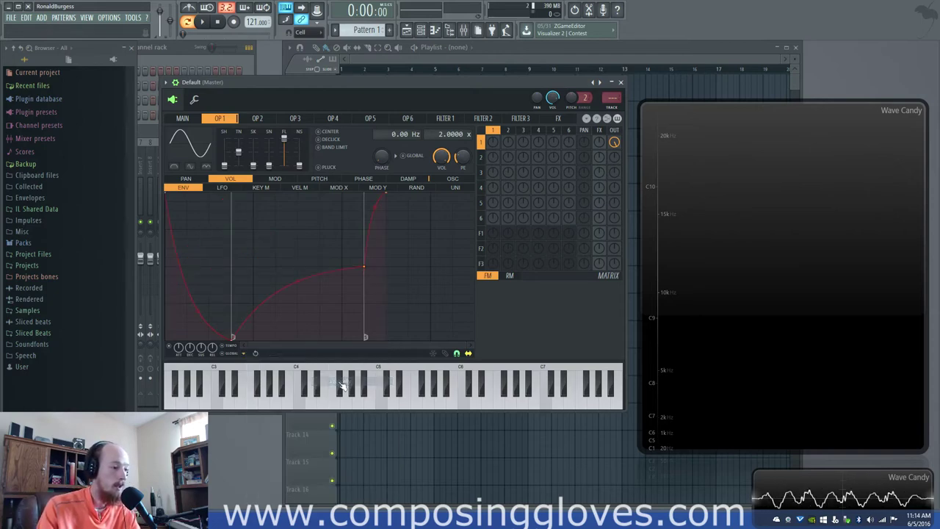
# Try out level scaling on the flipped envelope by raising Multiply, Offset and Tension, and leave without accepting
pyautogui.click(245, 355)
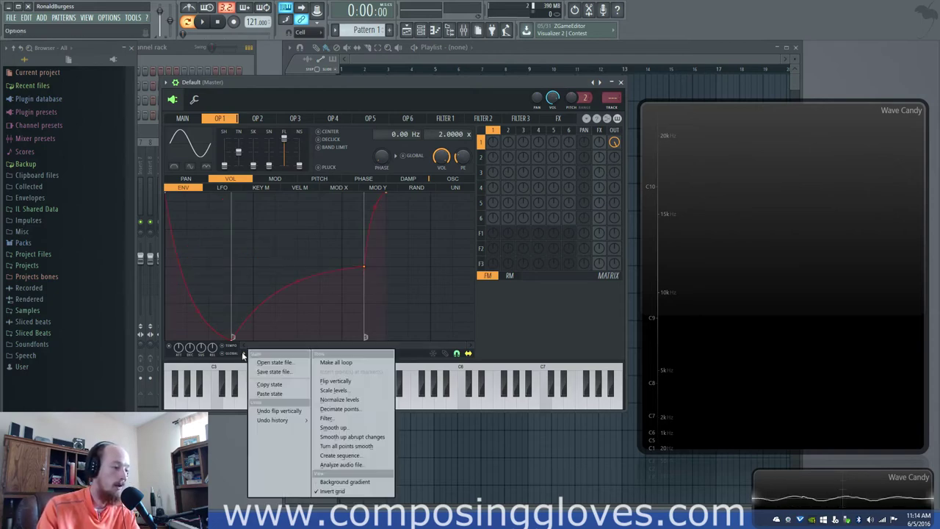
pyautogui.click(355, 395)
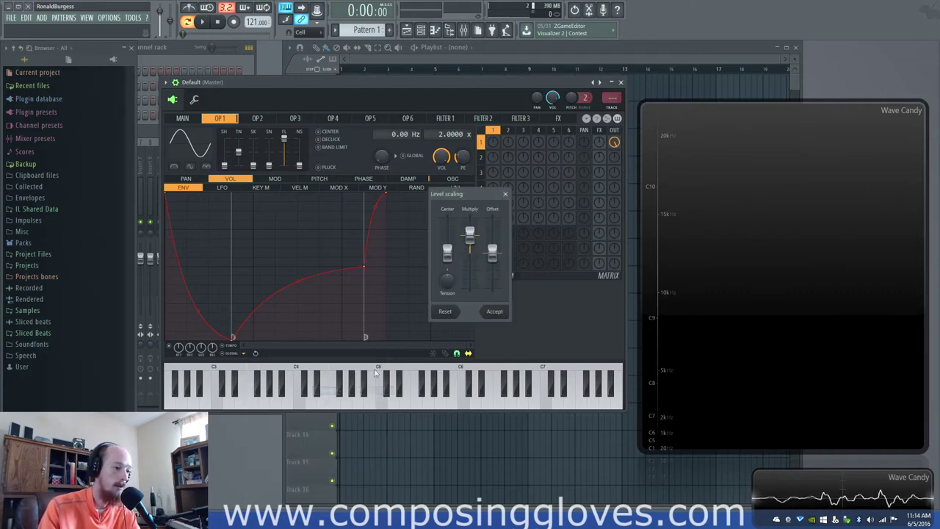
pyautogui.moveTo(471, 243); pyautogui.dragTo(493, 249)
pyautogui.moveTo(447, 280); pyautogui.dragTo(447, 257)
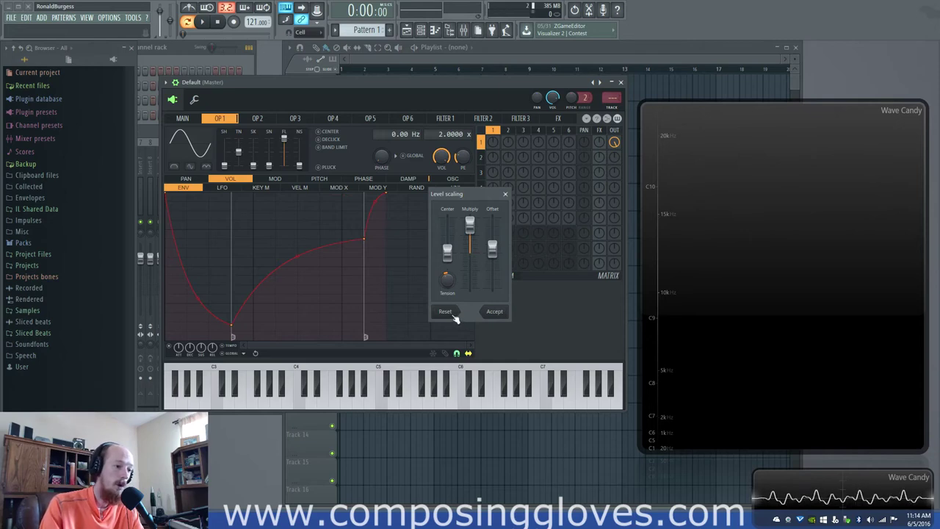
pyautogui.click(506, 194)
# Review the Center, Multiply, Offset and Tension controls of level scaling again and accept them at their defaults
pyautogui.click(243, 354)
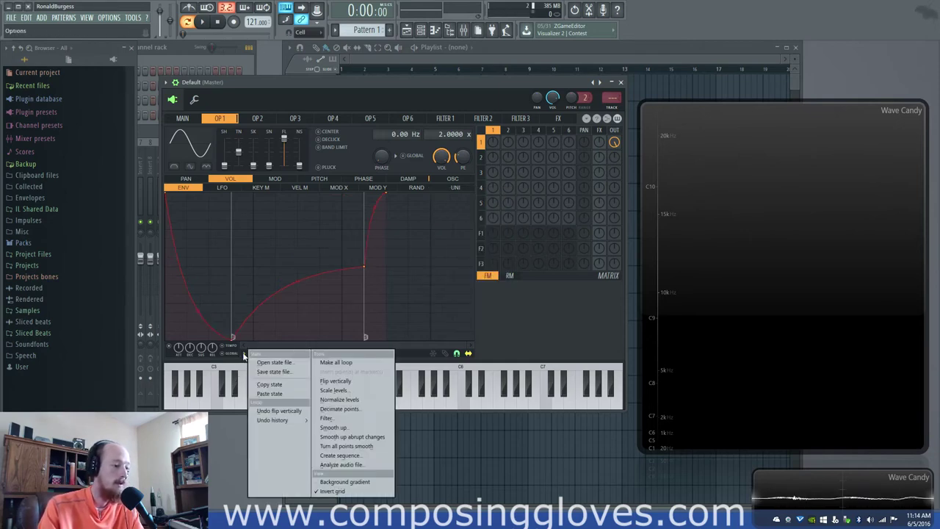
pyautogui.click(361, 391)
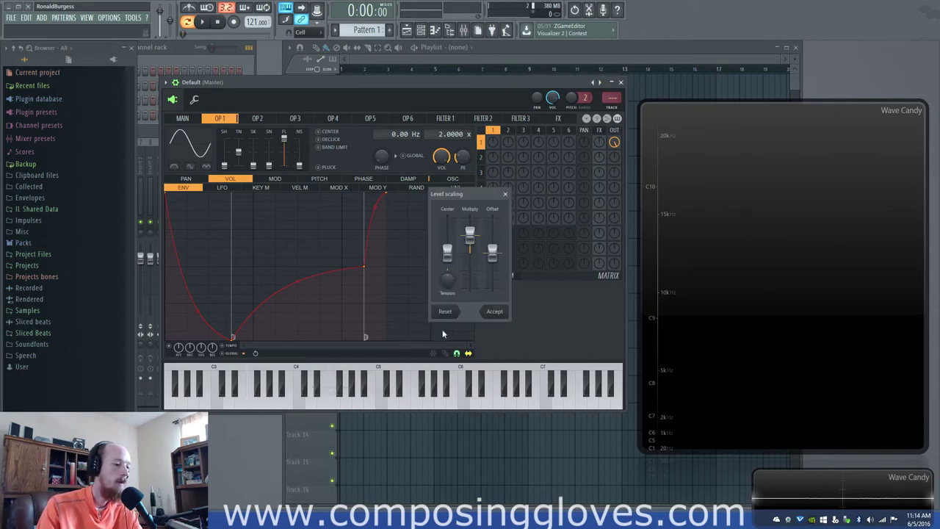
pyautogui.click(504, 311)
pyautogui.click(244, 354)
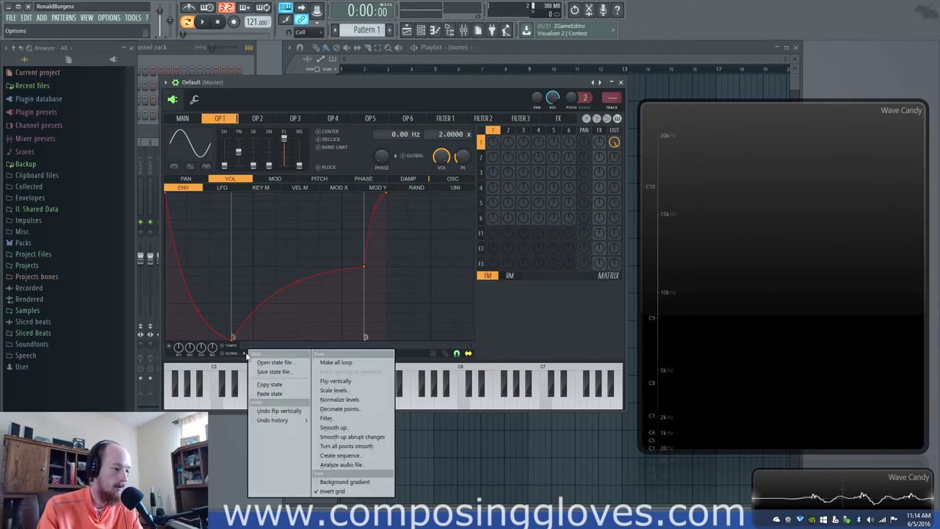
pyautogui.click(302, 279)
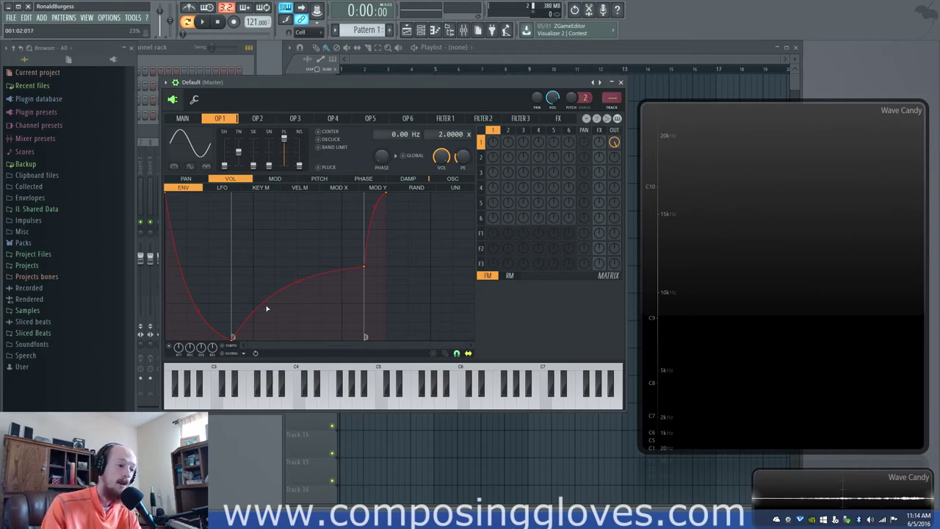
# Draw a jagged run of freehand points between the decay and sustain points, using step editing with snapping off
pyautogui.click(445, 352)
pyautogui.moveTo(318, 313)
pyautogui.mouseDown()
pyautogui.moveTo(268, 289)
pyautogui.moveTo(344, 246)
pyautogui.moveTo(282, 241)
pyautogui.moveTo(384, 335)
pyautogui.moveTo(318, 216)
pyautogui.moveTo(272, 224)
pyautogui.moveTo(308, 289)
pyautogui.moveTo(272, 281)
pyautogui.moveTo(295, 216)
pyautogui.moveTo(352, 261)
pyautogui.moveTo(296, 363)
pyautogui.mouseUp()
pyautogui.click(457, 353)
pyautogui.moveTo(259, 306)
pyautogui.mouseDown()
pyautogui.moveTo(262, 318)
pyautogui.moveTo(334, 286)
pyautogui.mouseUp()
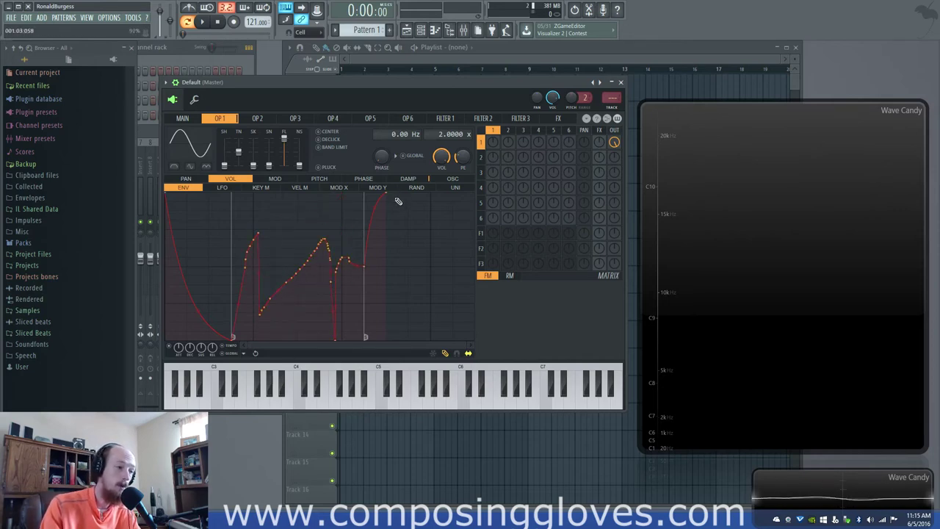
# Try decimating the drawn points with different Threshold amounts, and leave without accepting
pyautogui.click(246, 357)
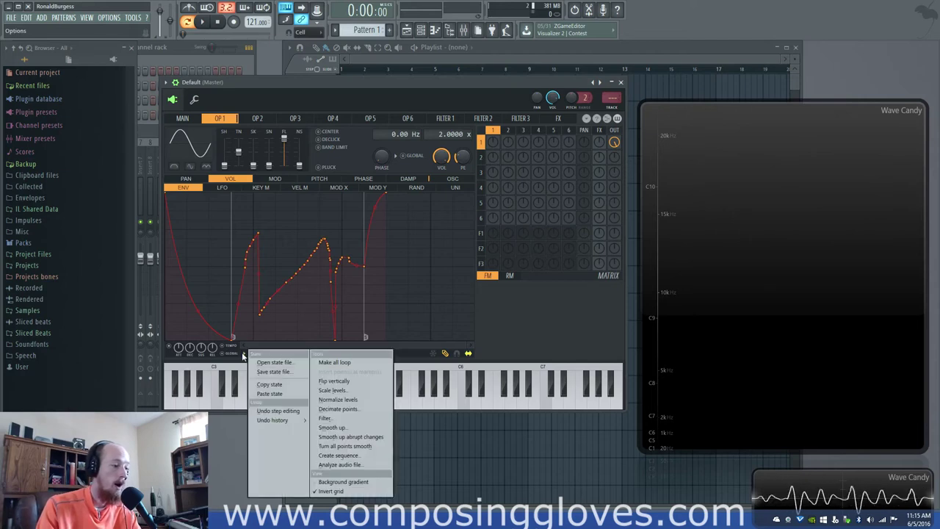
pyautogui.click(354, 410)
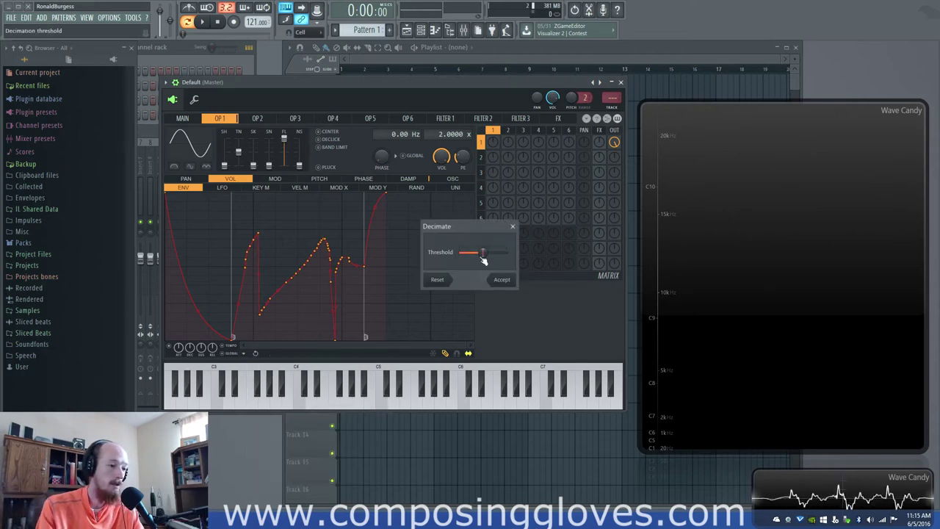
pyautogui.moveTo(484, 254)
pyautogui.mouseDown()
pyautogui.moveTo(473, 254)
pyautogui.moveTo(505, 254)
pyautogui.moveTo(459, 254)
pyautogui.moveTo(495, 257)
pyautogui.mouseUp()
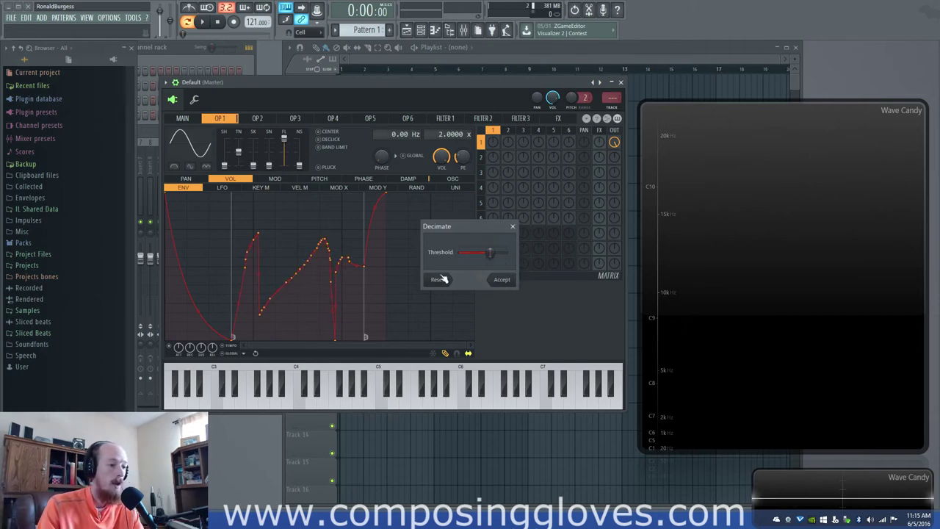
pyautogui.click(513, 227)
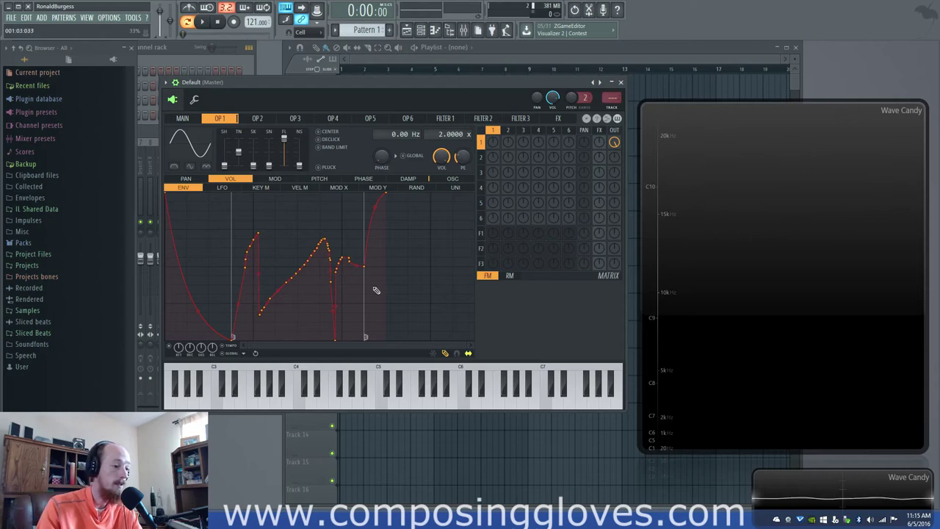
# Try the envelope Filter on the drawn points, experimenting with its Width, Offset and Decimation
pyautogui.click(245, 354)
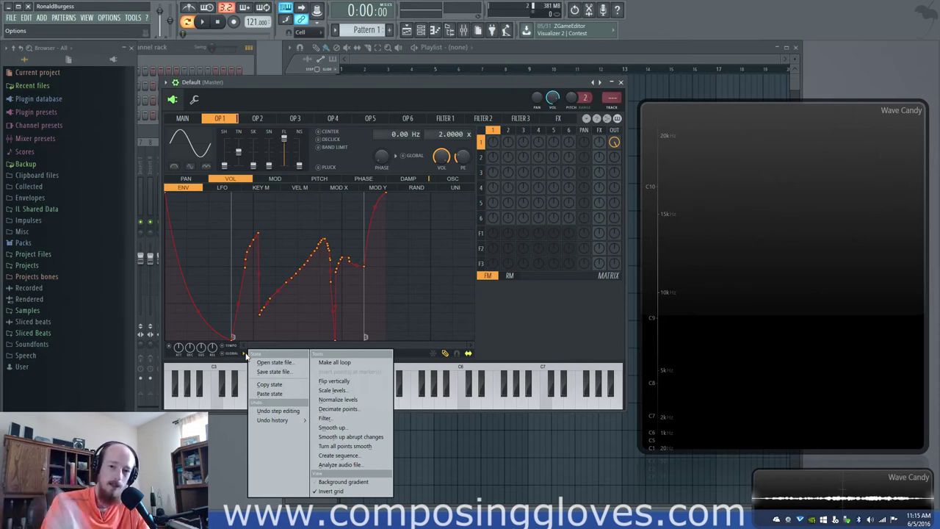
pyautogui.click(372, 416)
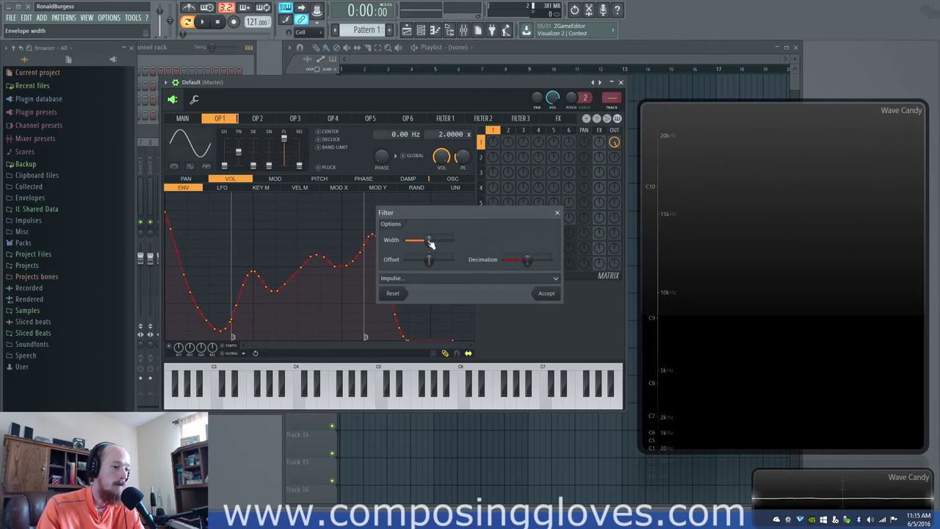
pyautogui.moveTo(440, 241)
pyautogui.mouseDown()
pyautogui.moveTo(408, 241)
pyautogui.moveTo(432, 240)
pyautogui.mouseUp()
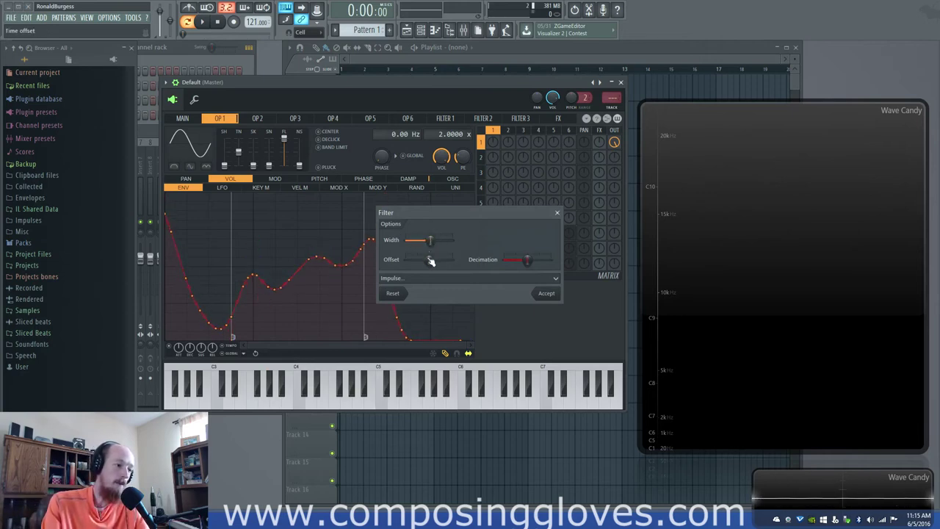
pyautogui.moveTo(442, 261); pyautogui.dragTo(430, 261)
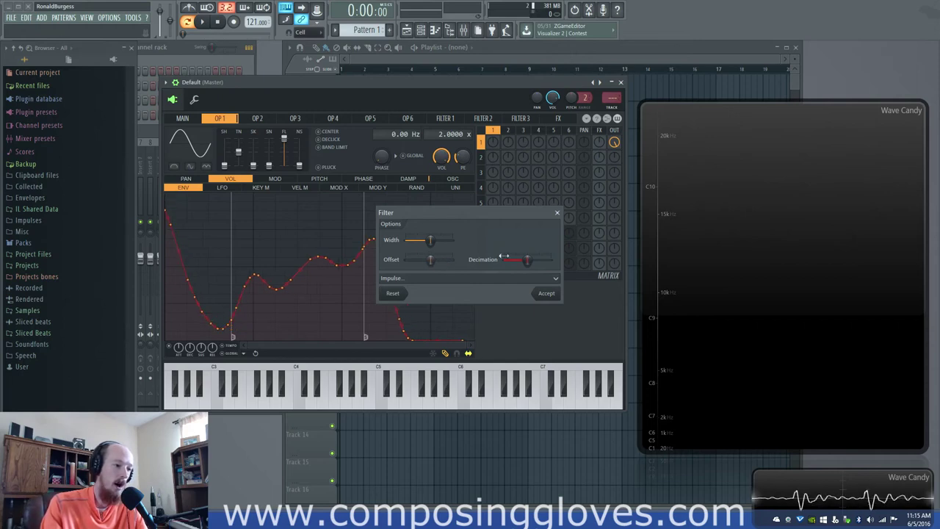
pyautogui.moveTo(539, 260); pyautogui.dragTo(528, 261)
# Bend both slopes of the filter's impulse shape upward into a rounded plateau, and leave the Filter without accepting
pyautogui.click(441, 280)
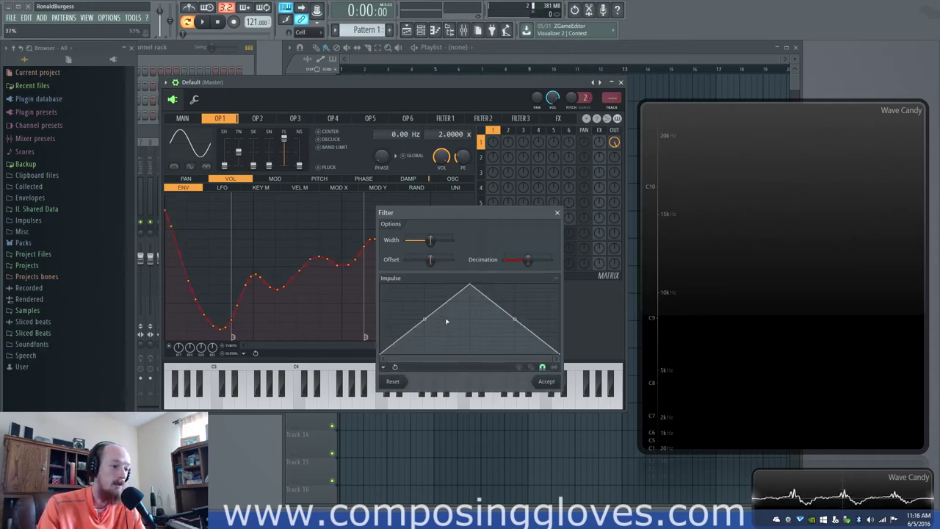
pyautogui.moveTo(420, 320); pyautogui.dragTo(424, 288)
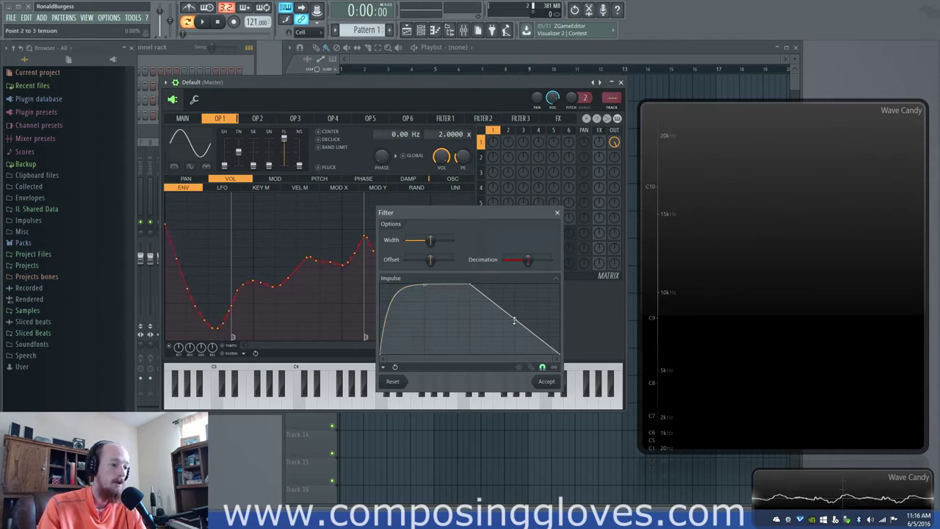
pyautogui.moveTo(514, 320); pyautogui.dragTo(515, 282)
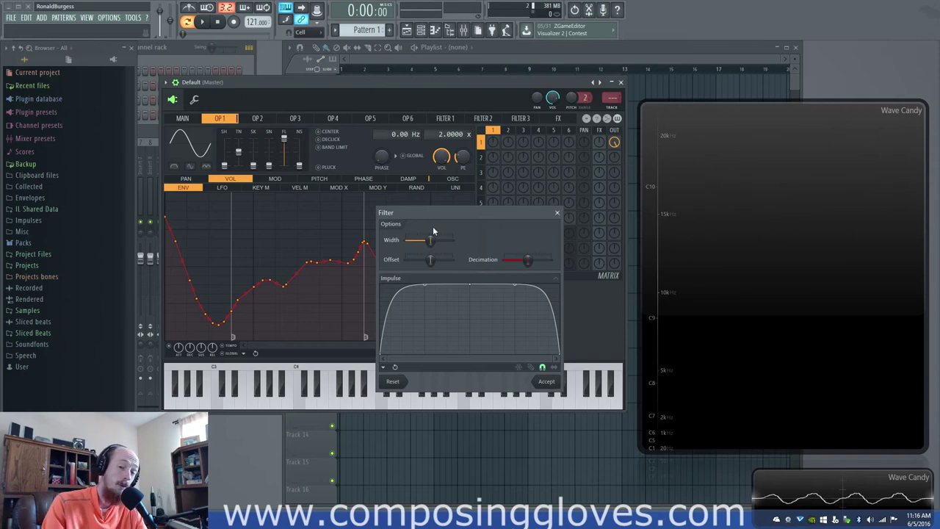
pyautogui.click(557, 214)
# Try Smooth up on the envelope, experimenting with its Attack and Release times, and leave without accepting
pyautogui.click(245, 354)
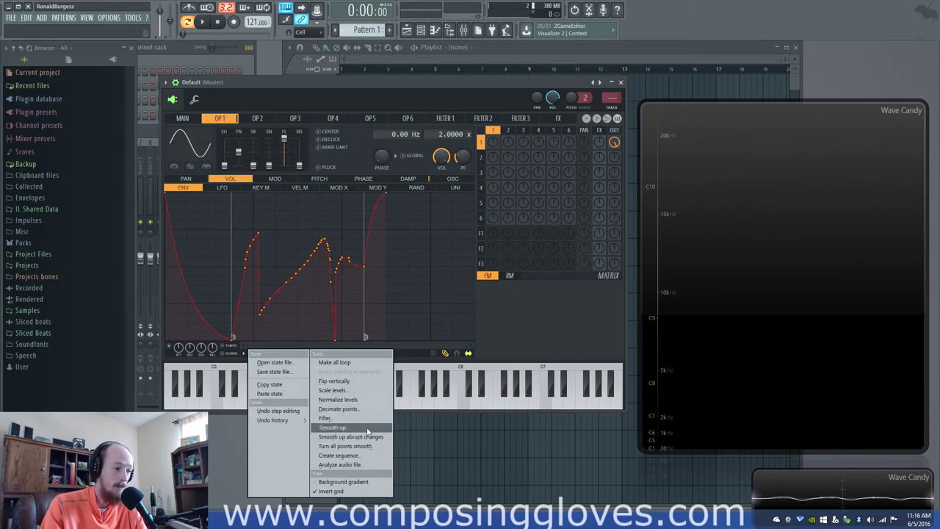
pyautogui.click(368, 430)
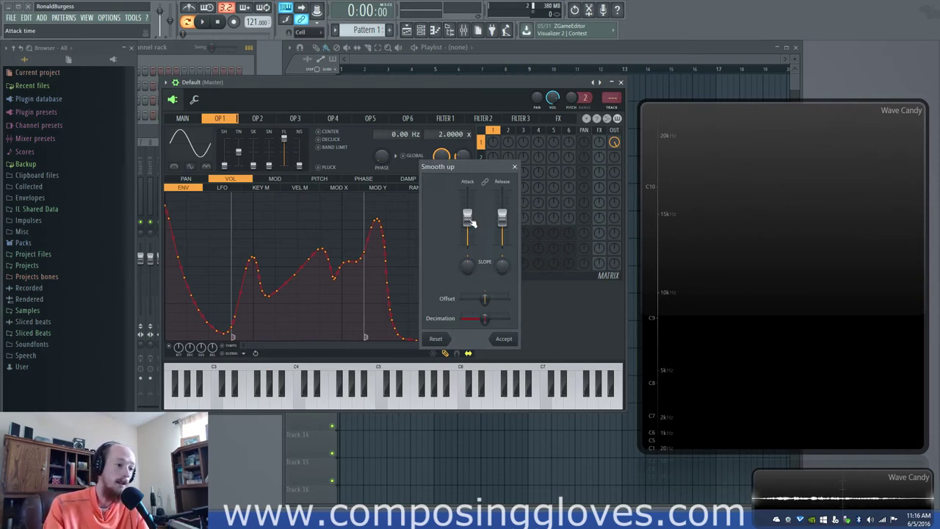
pyautogui.moveTo(468, 218); pyautogui.dragTo(504, 213)
pyautogui.click(515, 167)
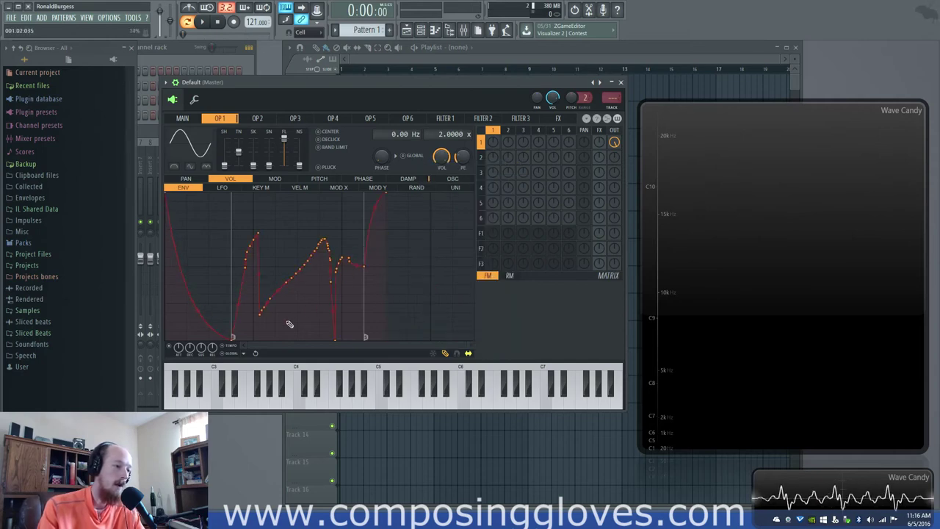
# Smooth up the abrupt changes in the operator 1 volume envelope, and turn all of its points smooth
pyautogui.click(244, 353)
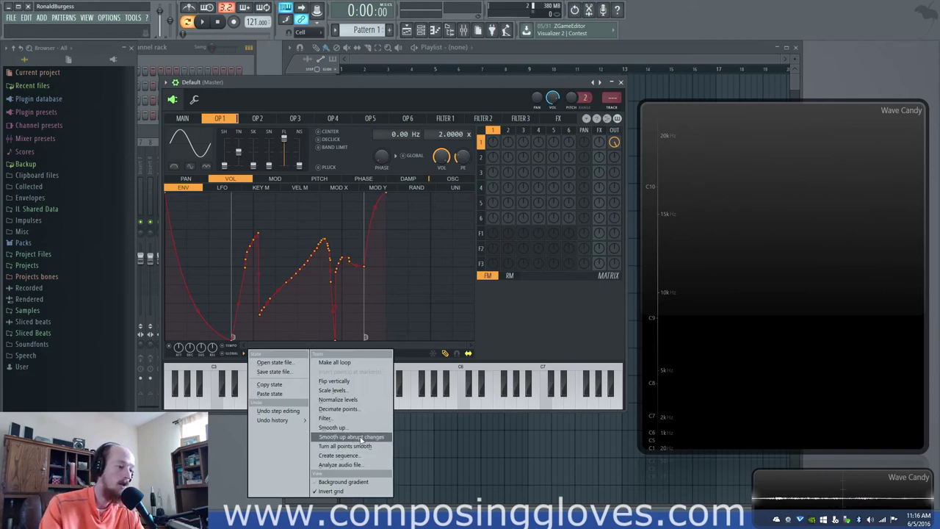
pyautogui.click(359, 436)
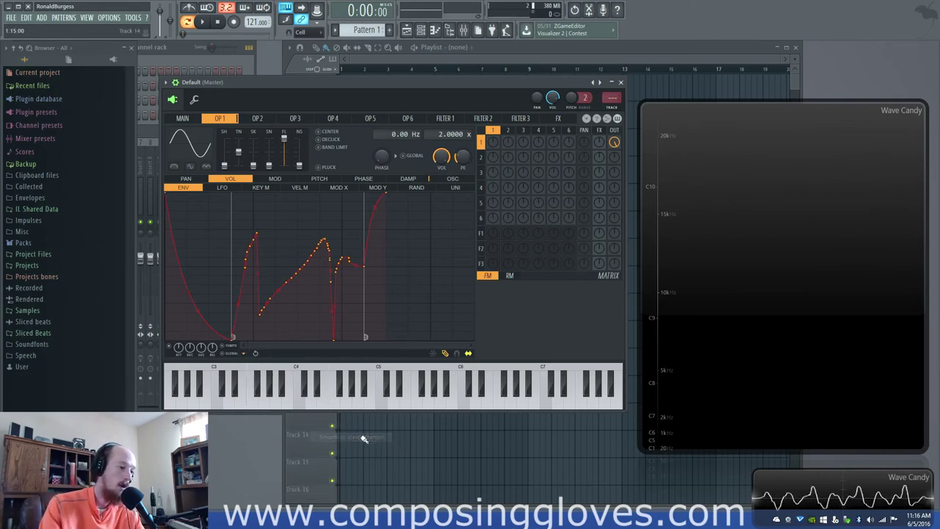
pyautogui.click(243, 353)
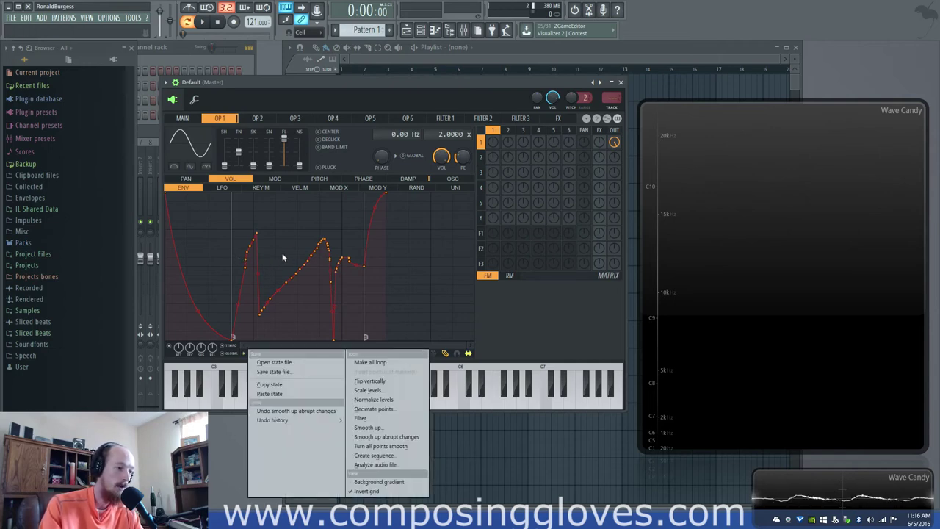
pyautogui.click(402, 448)
# Start Create sequence for the envelope, and tie the first three pattern steps into one long step
pyautogui.rightClick(241, 348)
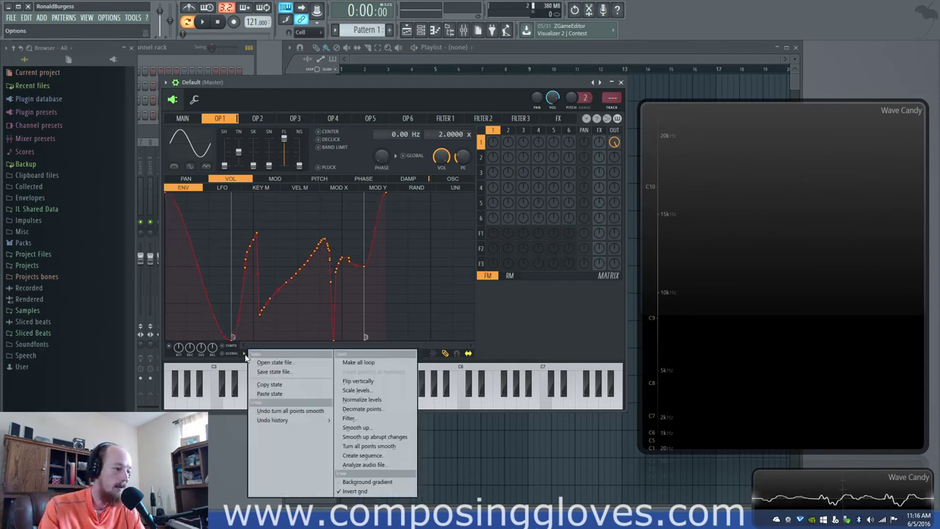
pyautogui.click(406, 457)
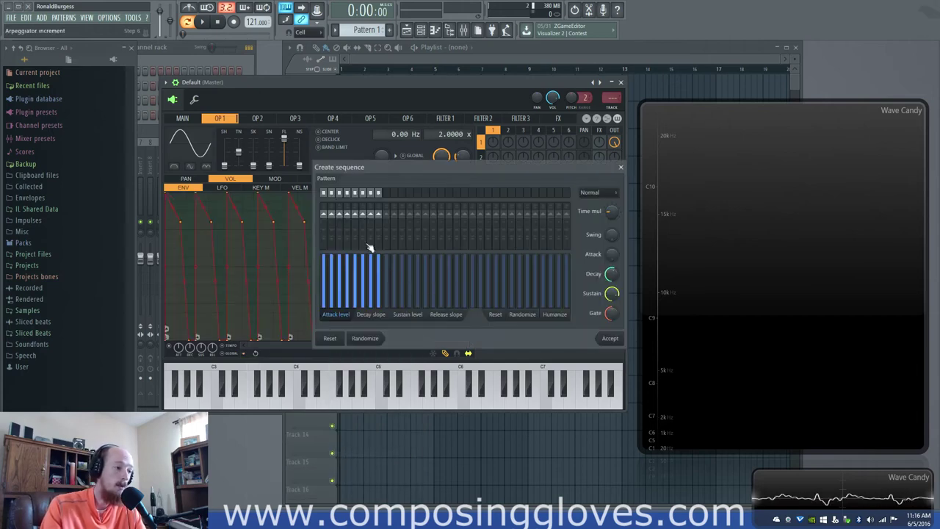
pyautogui.moveTo(439, 165); pyautogui.dragTo(579, 176)
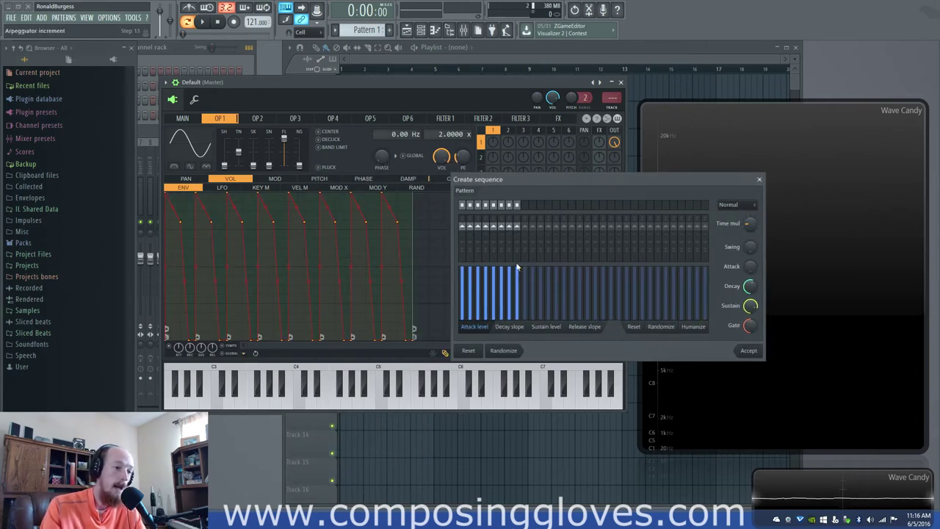
pyautogui.click(471, 206)
pyautogui.click(471, 206)
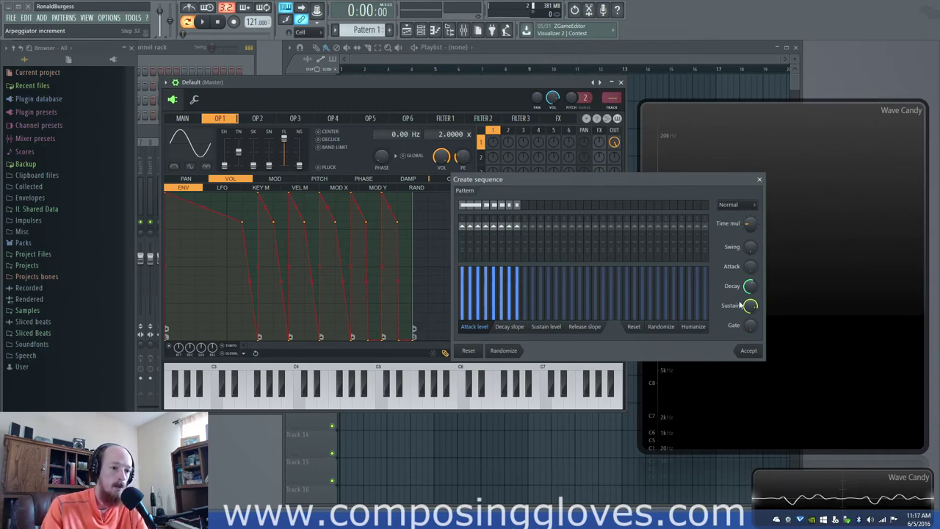
# Try lowering the sequence's Sustain and raising its Attack, Swing and Time mul
pyautogui.moveTo(751, 305); pyautogui.dragTo(751, 316)
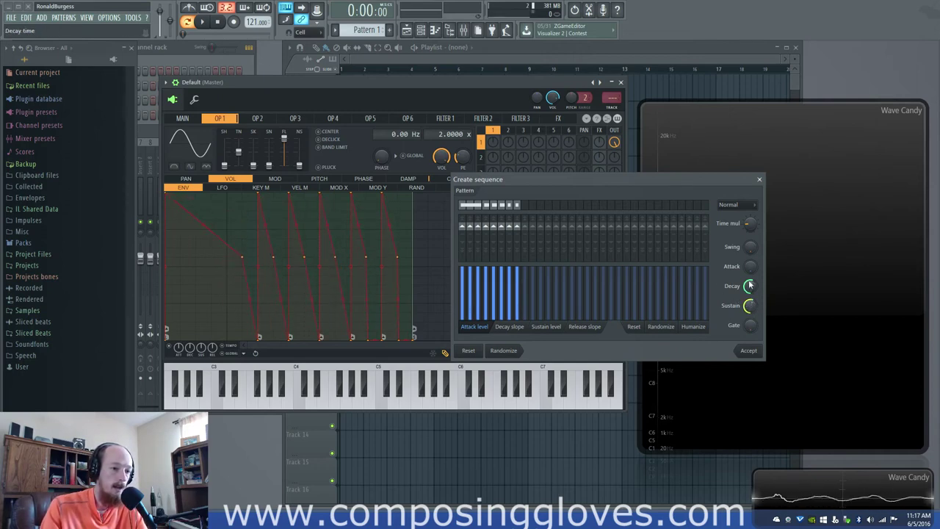
pyautogui.moveTo(747, 266); pyautogui.dragTo(748, 250)
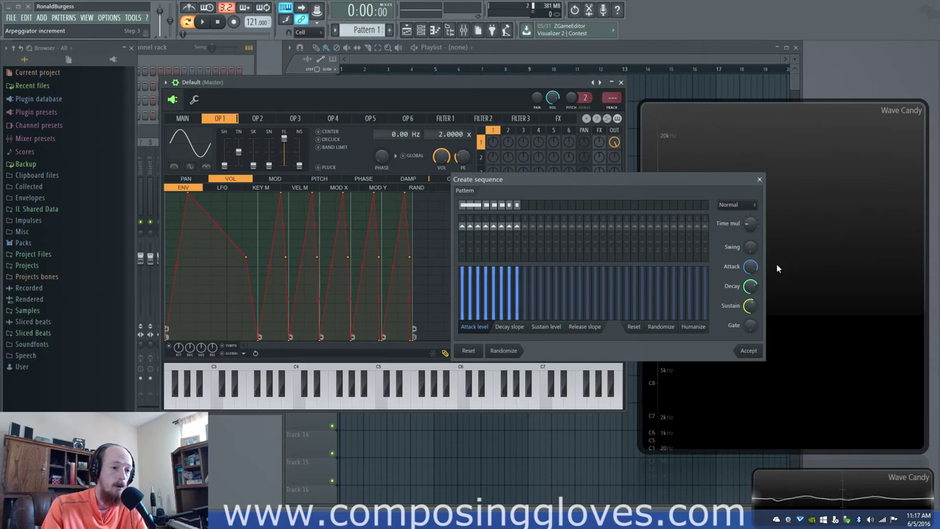
pyautogui.moveTo(751, 266); pyautogui.dragTo(751, 278)
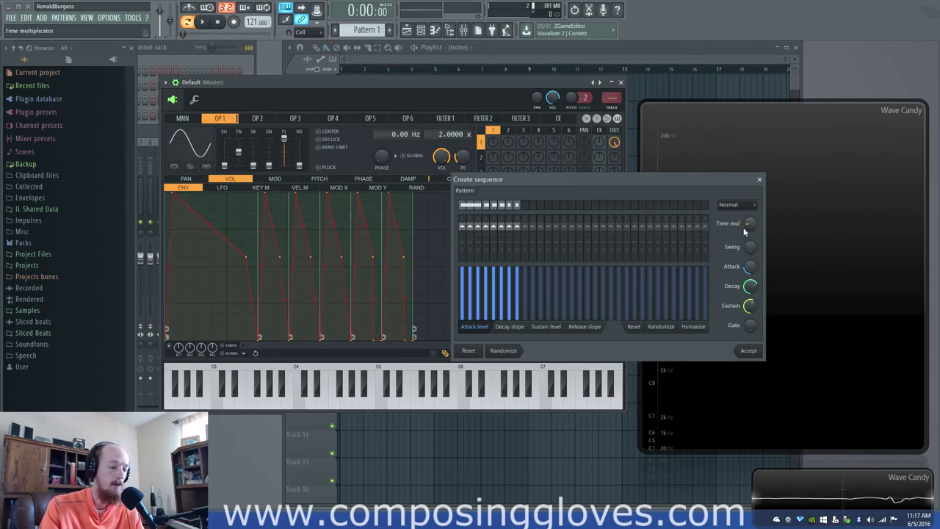
pyautogui.moveTo(751, 266); pyautogui.dragTo(752, 254)
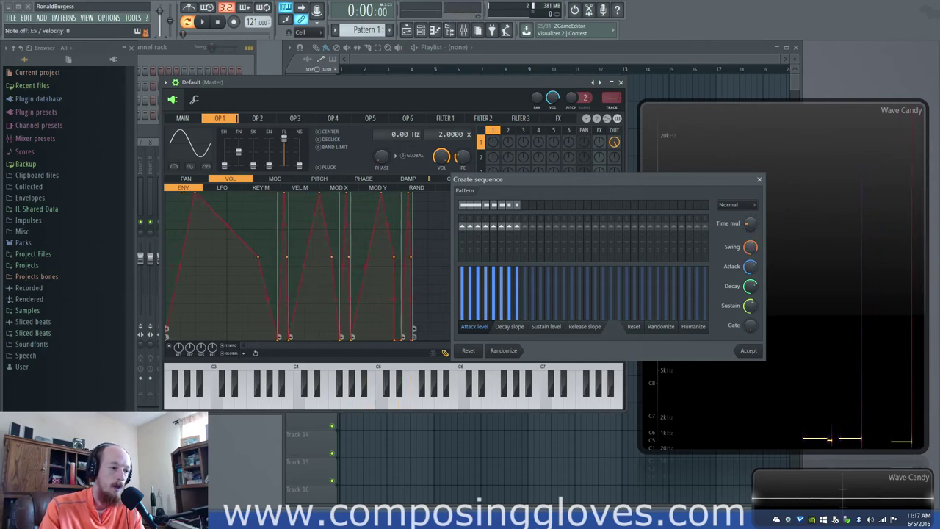
pyautogui.scroll(5, 752, 250)
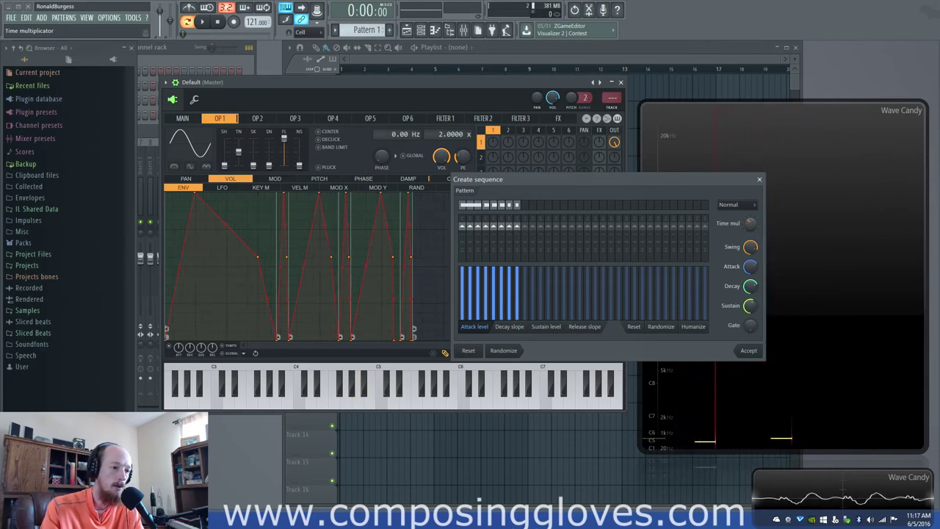
# Vary the arpeggiator increments of the eight active sequence steps with a mix of single and double moves up and down
pyautogui.click(463, 243)
pyautogui.moveTo(465, 244)
pyautogui.mouseDown()
pyautogui.moveTo(473, 221)
pyautogui.moveTo(484, 219)
pyautogui.moveTo(489, 241)
pyautogui.mouseUp()
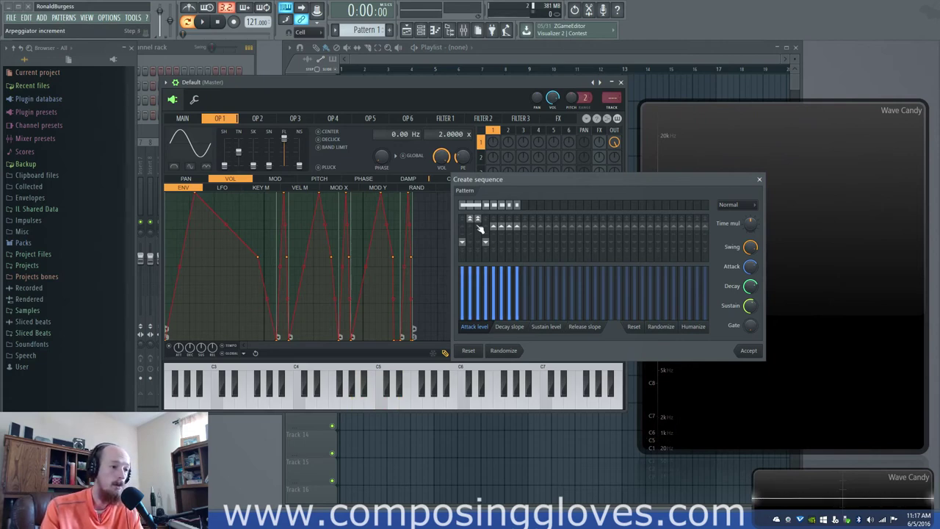
pyautogui.click(479, 228)
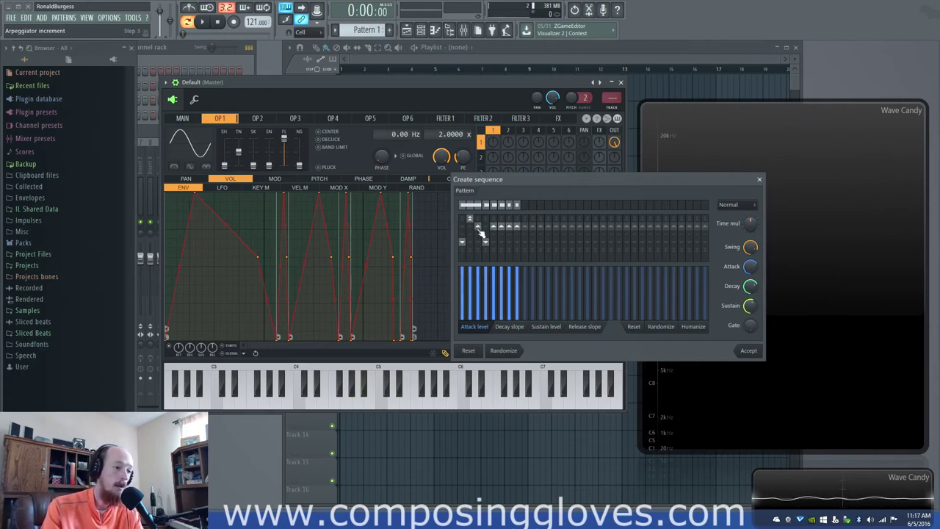
pyautogui.click(479, 235)
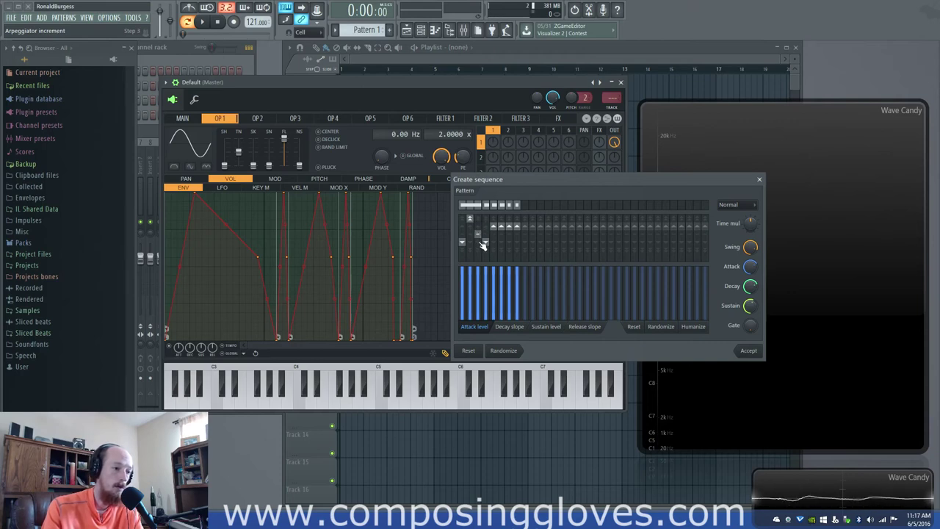
pyautogui.click(478, 219)
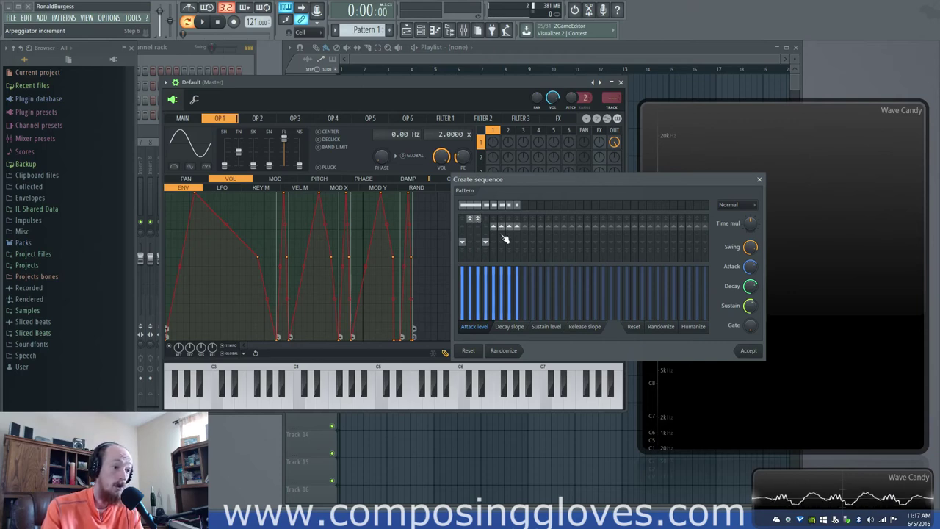
pyautogui.moveTo(505, 239)
pyautogui.mouseDown()
pyautogui.moveTo(515, 218)
pyautogui.moveTo(519, 252)
pyautogui.mouseUp()
# Lower the attack levels of the sequence steps, and randomize their release slopes
pyautogui.moveTo(496, 292)
pyautogui.mouseDown()
pyautogui.moveTo(468, 296)
pyautogui.moveTo(511, 303)
pyautogui.moveTo(508, 325)
pyautogui.moveTo(493, 303)
pyautogui.moveTo(478, 303)
pyautogui.moveTo(532, 285)
pyautogui.moveTo(491, 285)
pyautogui.mouseUp()
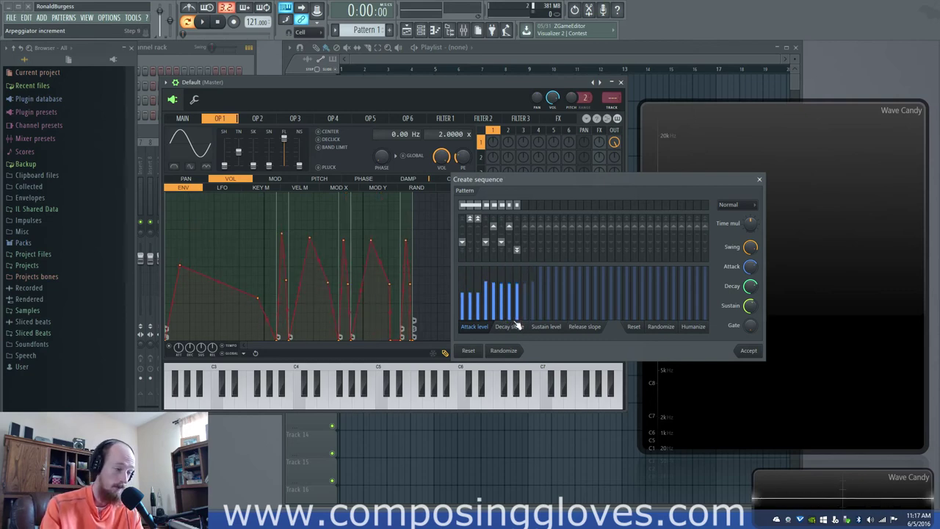
pyautogui.click(557, 327)
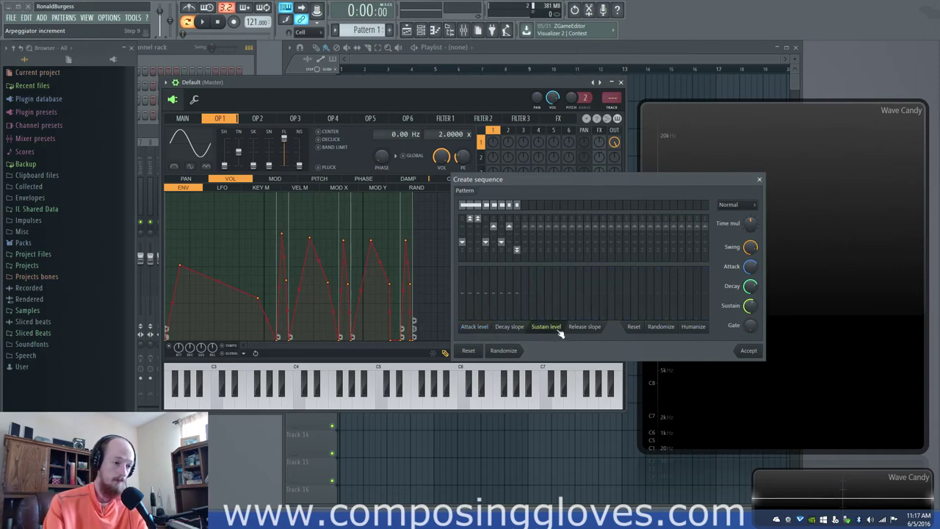
pyautogui.click(591, 327)
pyautogui.click(660, 328)
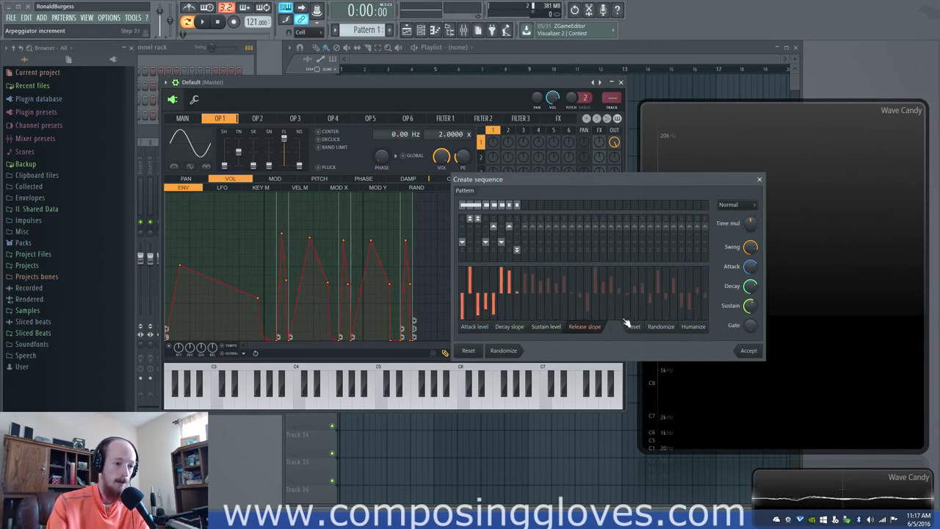
pyautogui.click(667, 328)
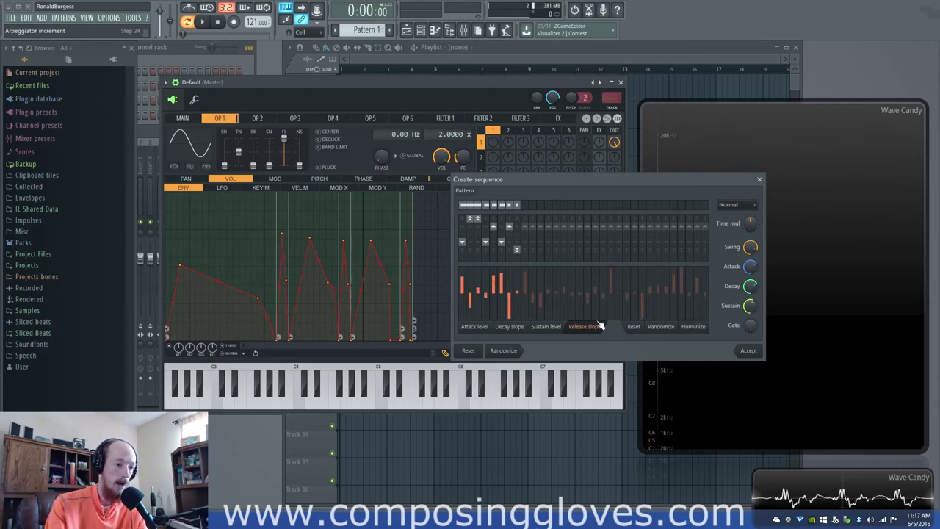
# Randomize the whole sequence several times to try different patterns
pyautogui.click(503, 350)
pyautogui.click(504, 350)
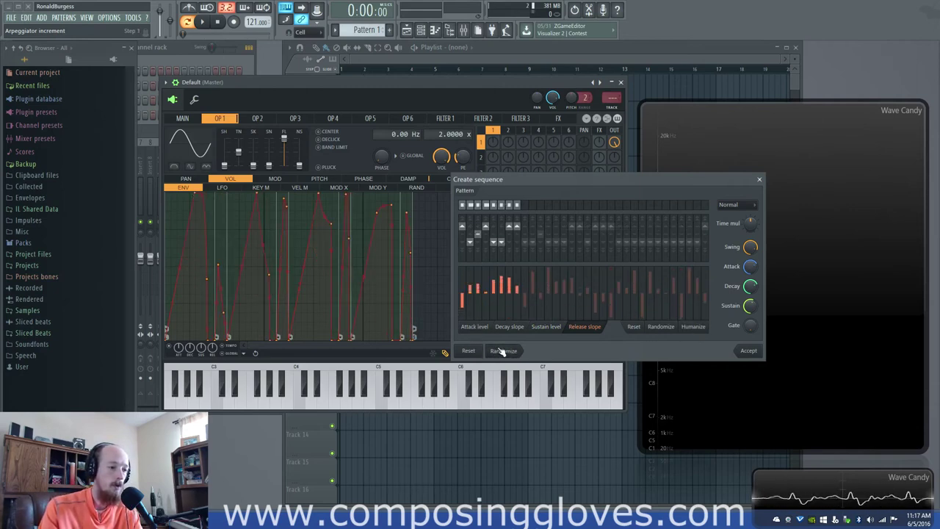
pyautogui.click(504, 351)
pyautogui.click(504, 350)
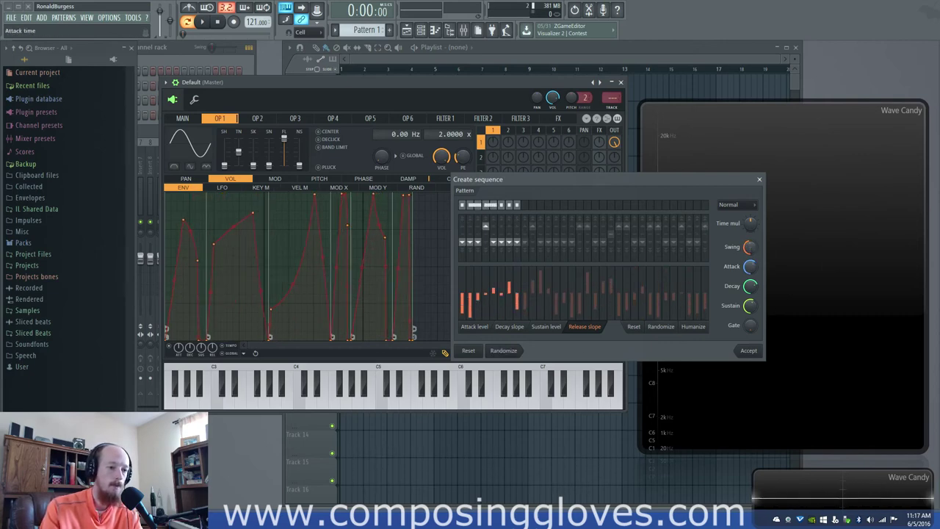
# Compare the Normal and Ping-pong sequence modes, and leave Create sequence without accepting
pyautogui.click(748, 208)
pyautogui.click(734, 225)
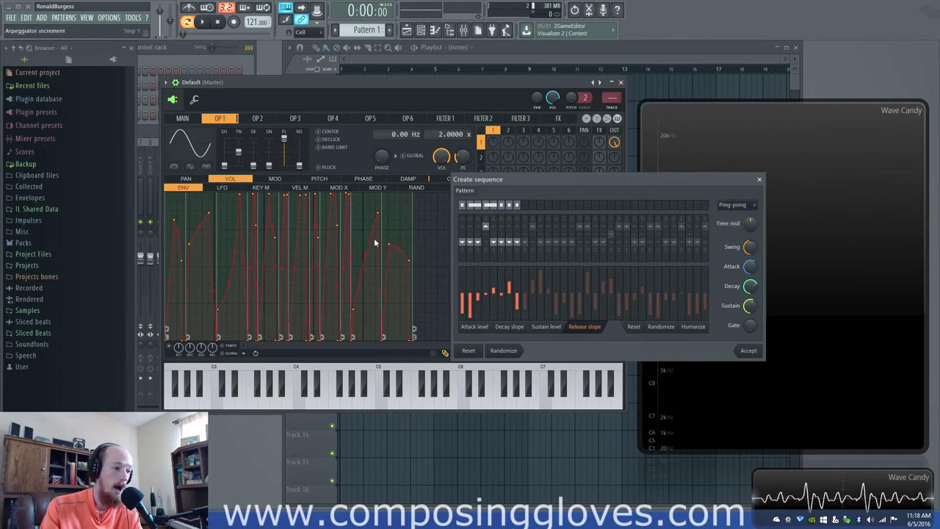
pyautogui.click(737, 205)
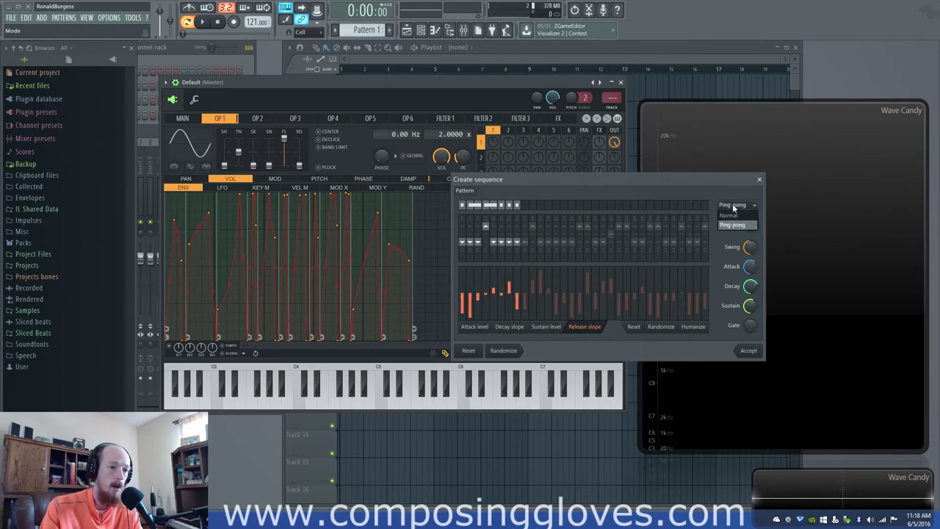
pyautogui.click(732, 215)
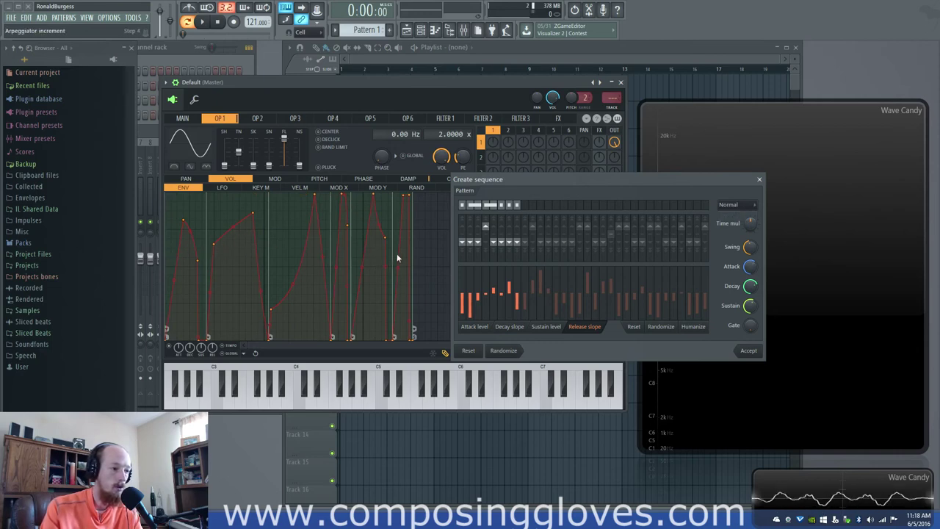
pyautogui.click(737, 206)
pyautogui.click(733, 224)
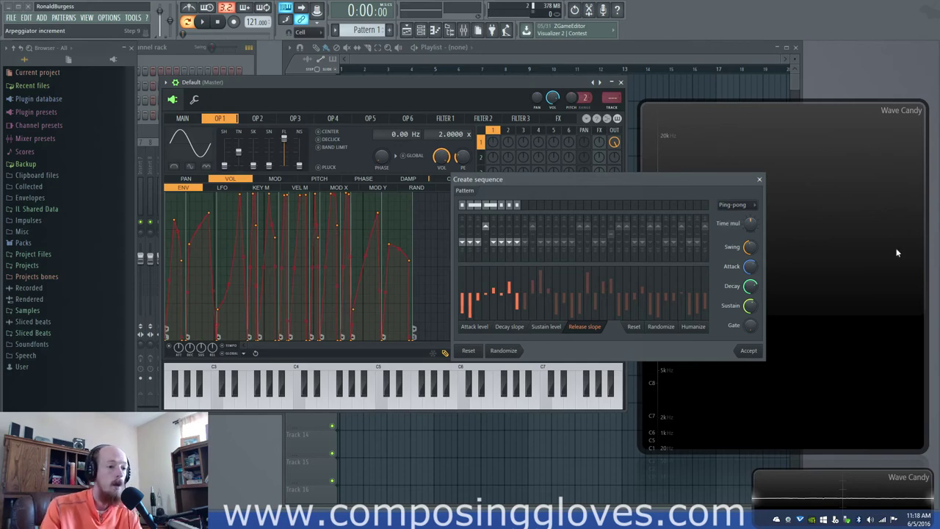
pyautogui.click(760, 179)
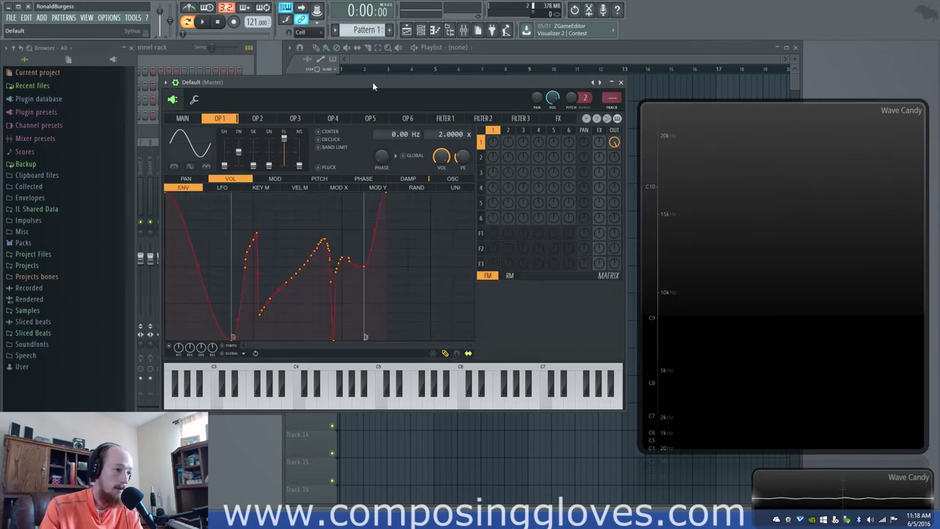
# Reset the synth by reloading the Default preset, and reposition its window clear of the spectrum display
pyautogui.moveTo(373, 87); pyautogui.dragTo(442, 85)
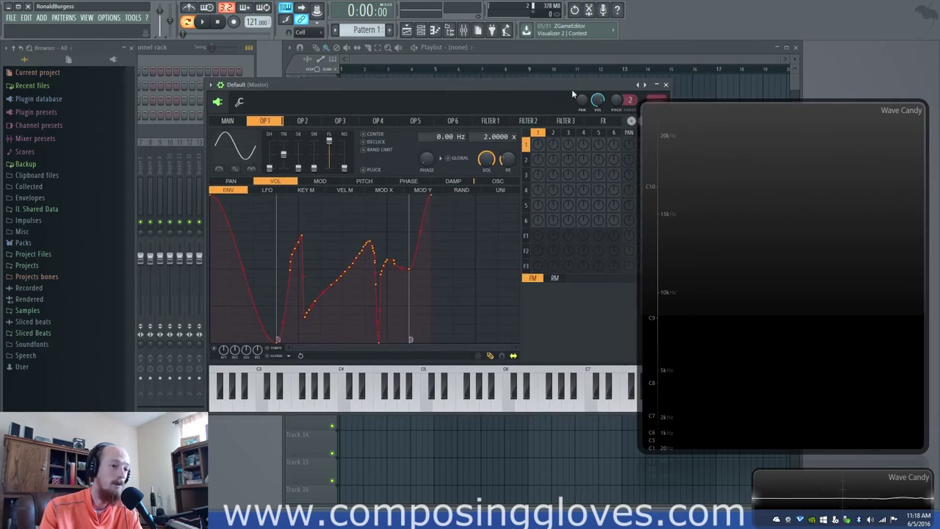
pyautogui.click(645, 86)
pyautogui.click(661, 312)
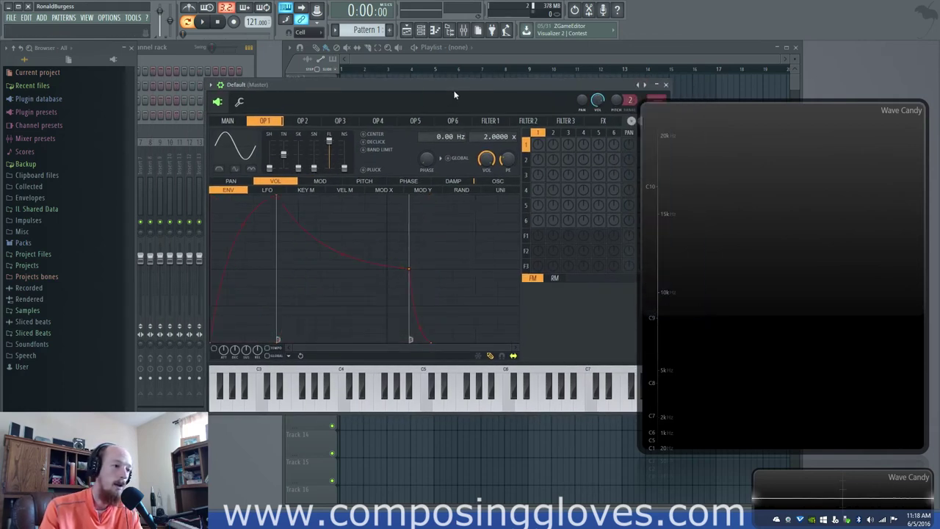
pyautogui.moveTo(456, 88); pyautogui.dragTo(403, 69)
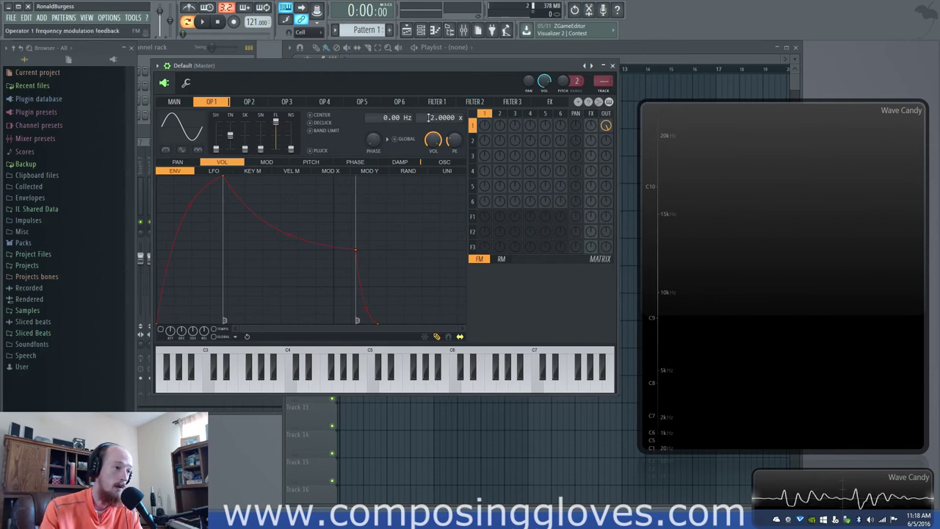
# Compare operator 1's sound with Pluck on and off, and leave Pluck enabled
pyautogui.click(173, 102)
pyautogui.click(218, 102)
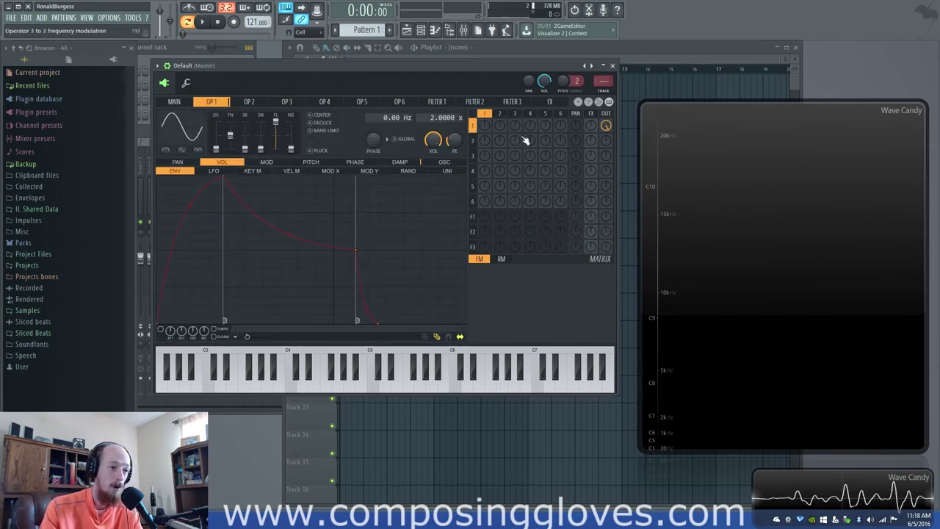
pyautogui.moveTo(484, 125); pyautogui.dragTo(488, 110)
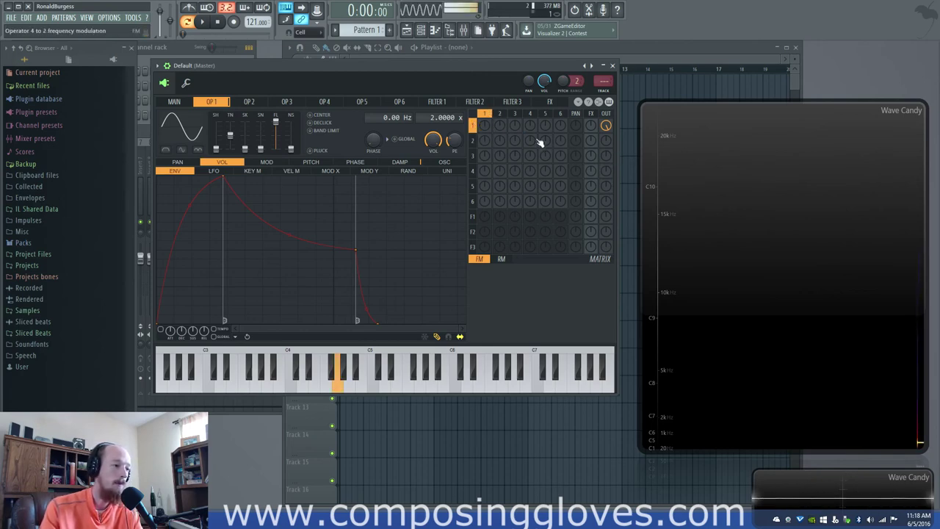
pyautogui.click(319, 151)
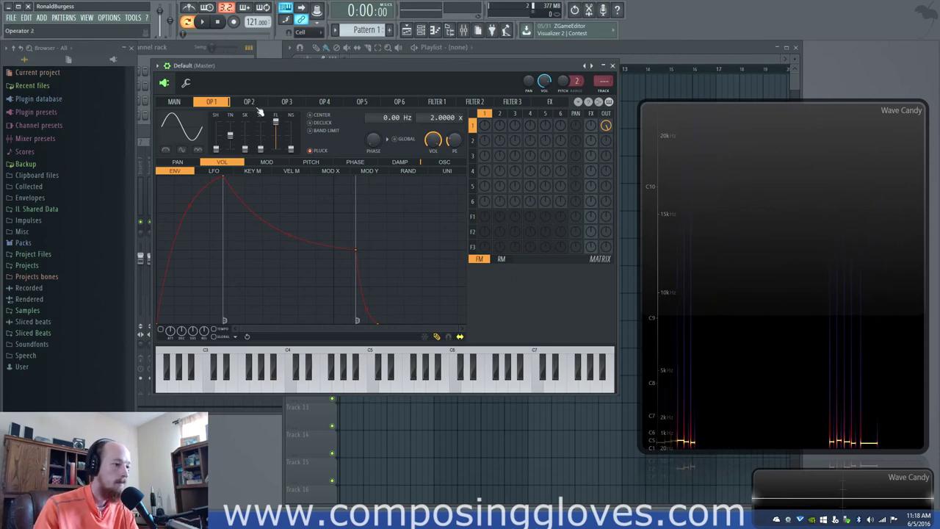
pyautogui.click(314, 153)
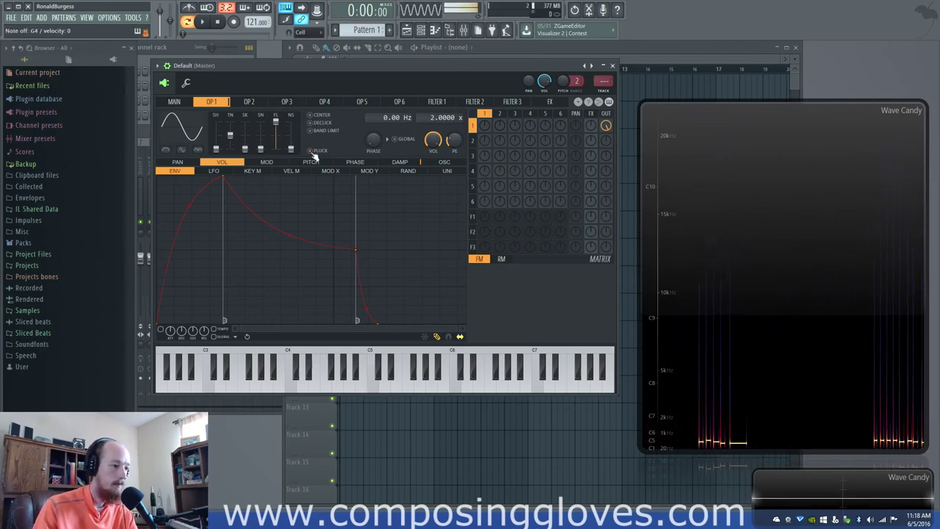
pyautogui.click(311, 152)
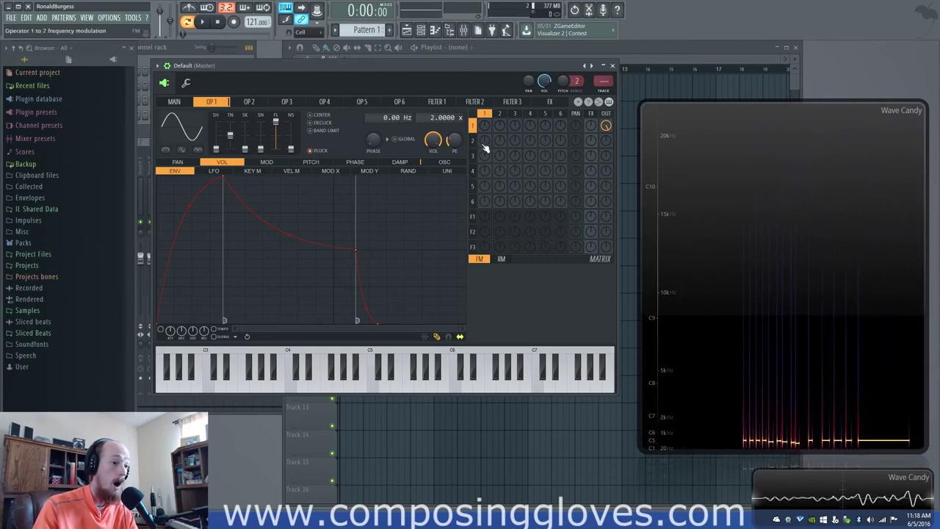
# Turn off Pluck on operator 1, and compare a sawtooth shape with the sine by playing notes, keeping the sine
pyautogui.click(313, 151)
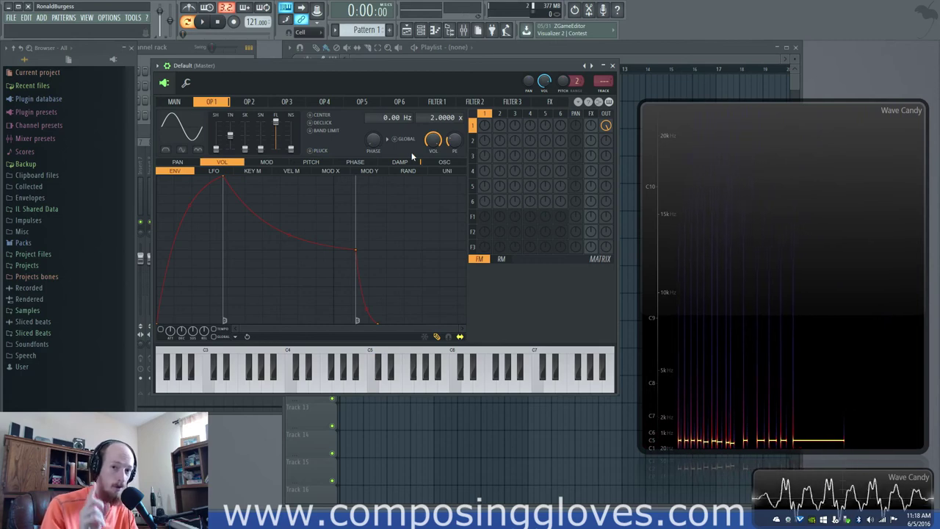
pyautogui.moveTo(216, 149); pyautogui.dragTo(218, 138)
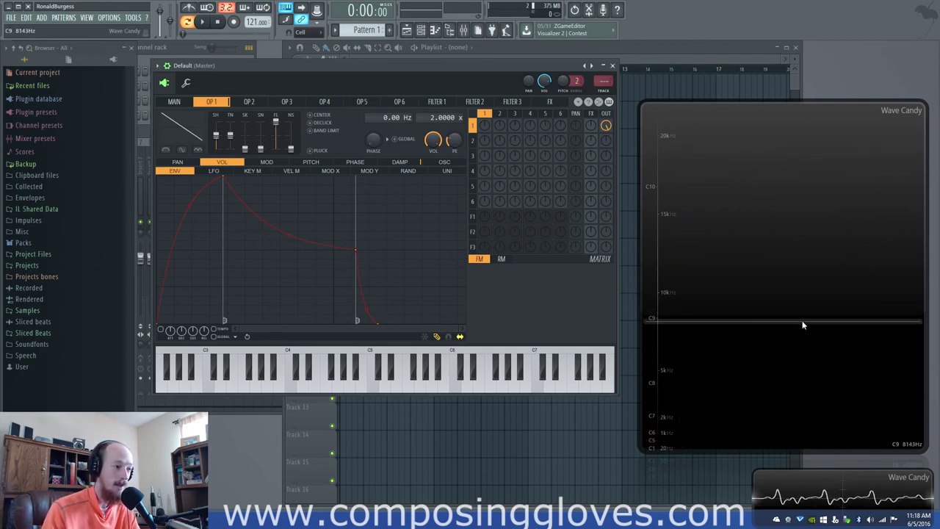
pyautogui.press('z')
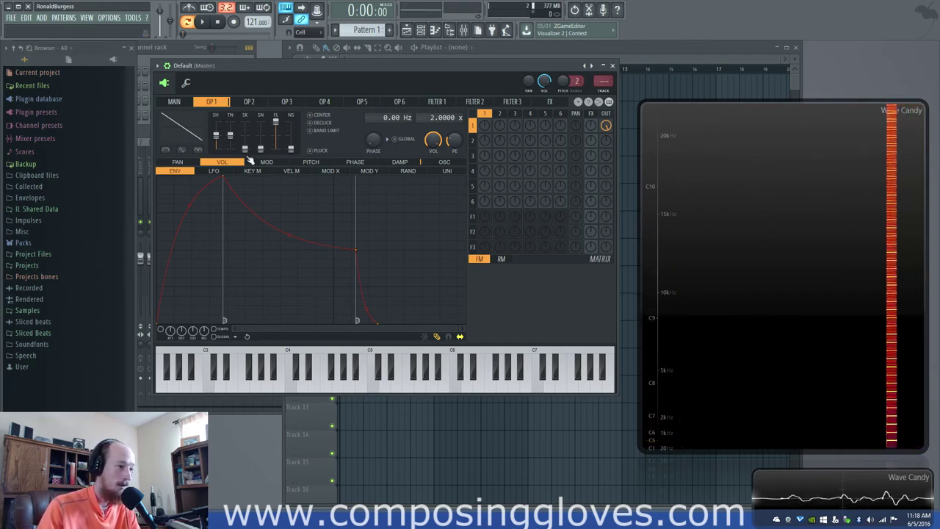
pyautogui.moveTo(221, 142); pyautogui.dragTo(218, 151)
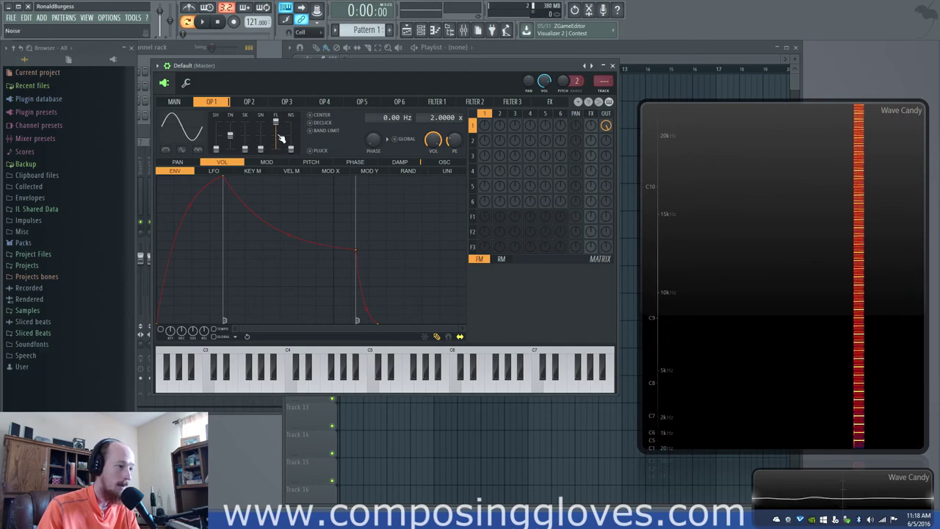
# Enable operator 1's volume envelope and shorten its attack, decay and release for a brief, plucky note
pyautogui.click(162, 331)
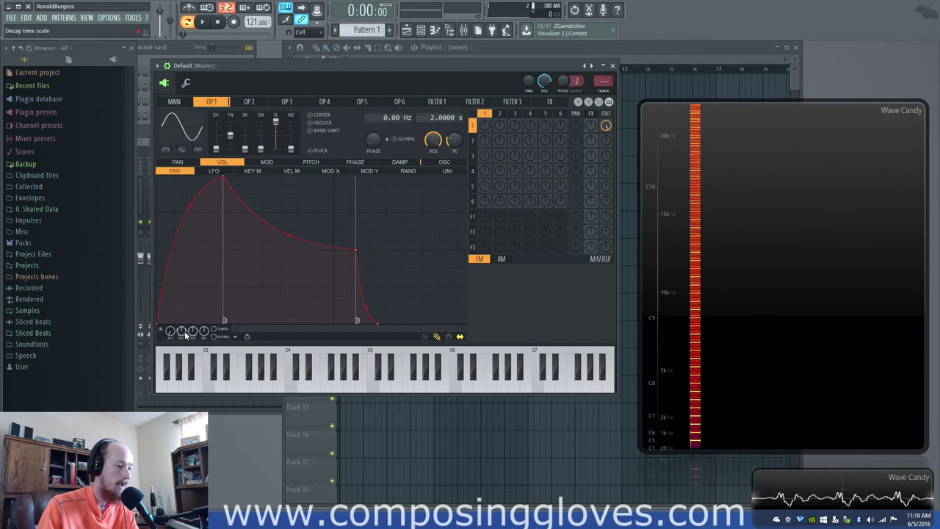
pyautogui.moveTo(181, 331); pyautogui.dragTo(204, 331)
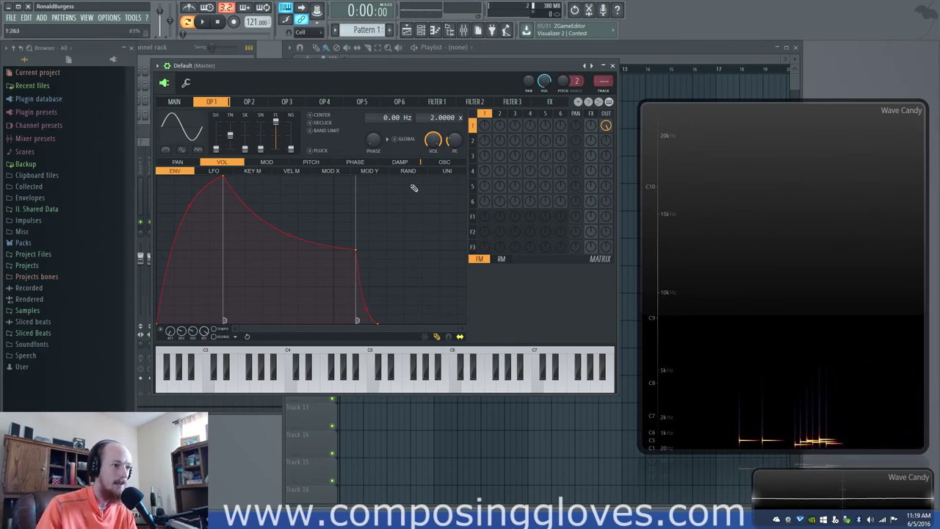
# Add operator 2 to the output with a triangle shape, and enable its volume envelope with shortened times
pyautogui.click(501, 115)
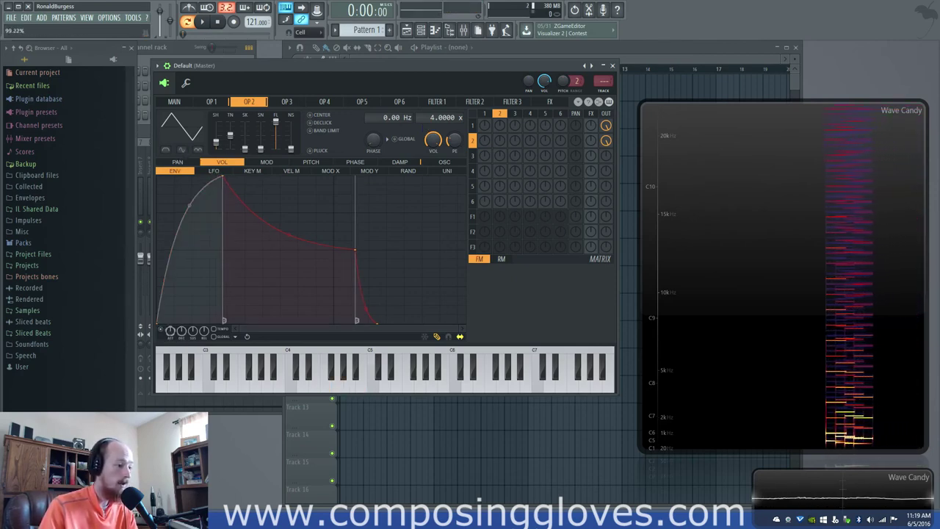
pyautogui.moveTo(188, 335)
pyautogui.mouseDown()
pyautogui.moveTo(188, 366)
pyautogui.moveTo(188, 345)
pyautogui.mouseUp()
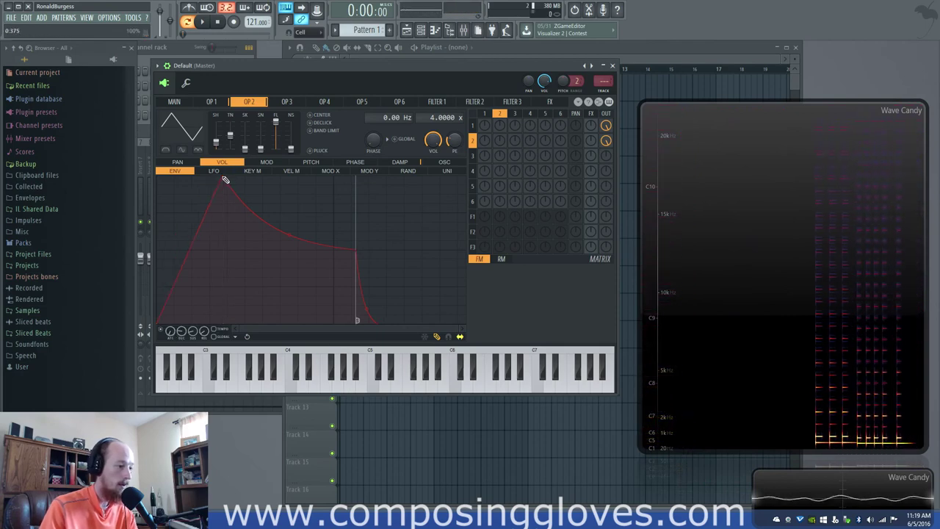
# Reset operator 2's freehand-edited envelope, turn on snap to grid, and give it an earlier, lower attack peak
pyautogui.moveTo(190, 179); pyautogui.dragTo(174, 175)
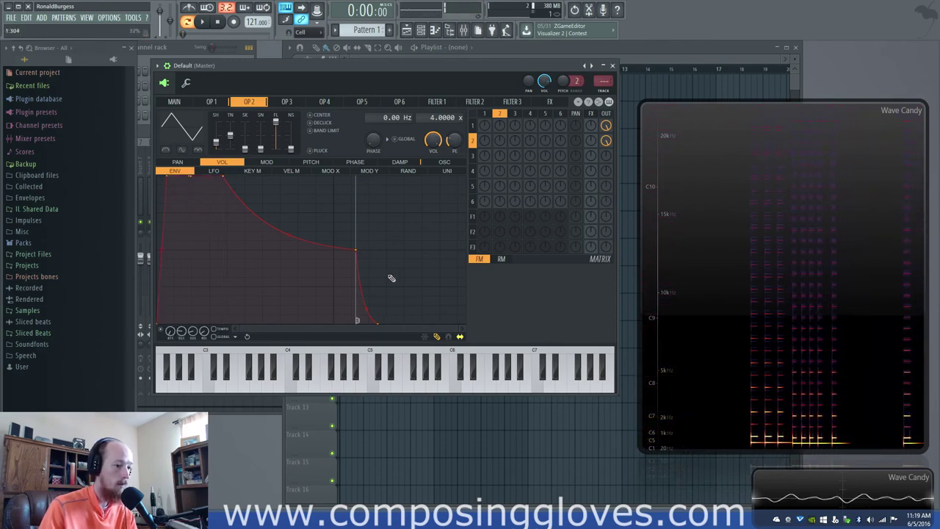
pyautogui.click(248, 336)
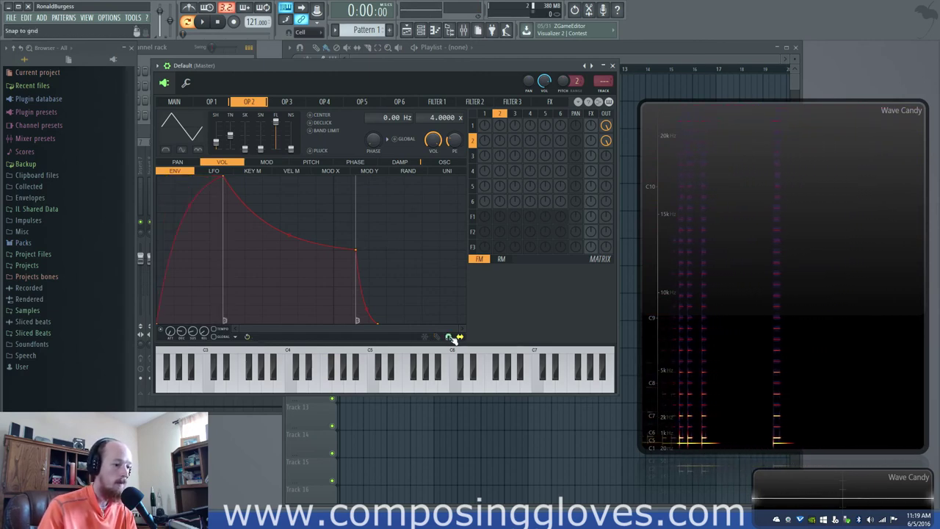
pyautogui.moveTo(227, 178); pyautogui.dragTo(176, 180)
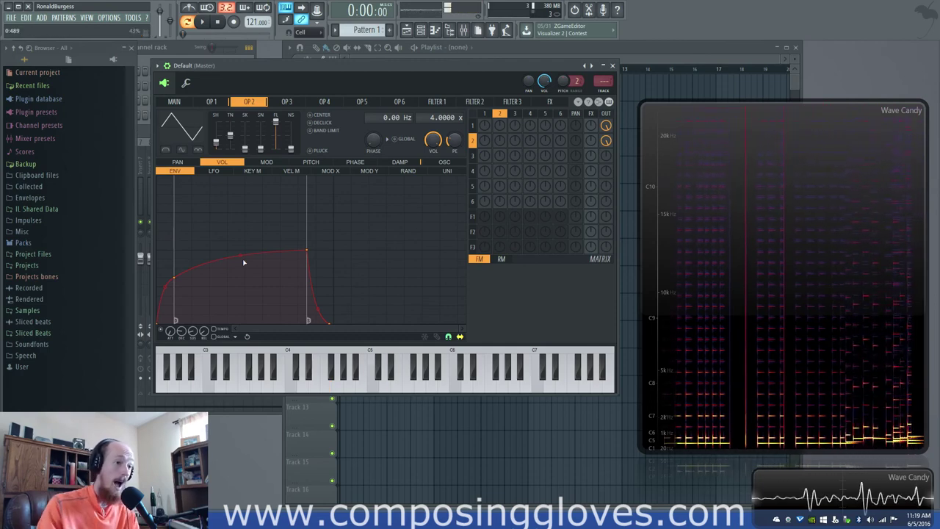
# Add operator 3 to the output with a square shape, and give its volume envelope an instant attack and fast decay
pyautogui.moveTo(607, 157); pyautogui.dragTo(607, 147)
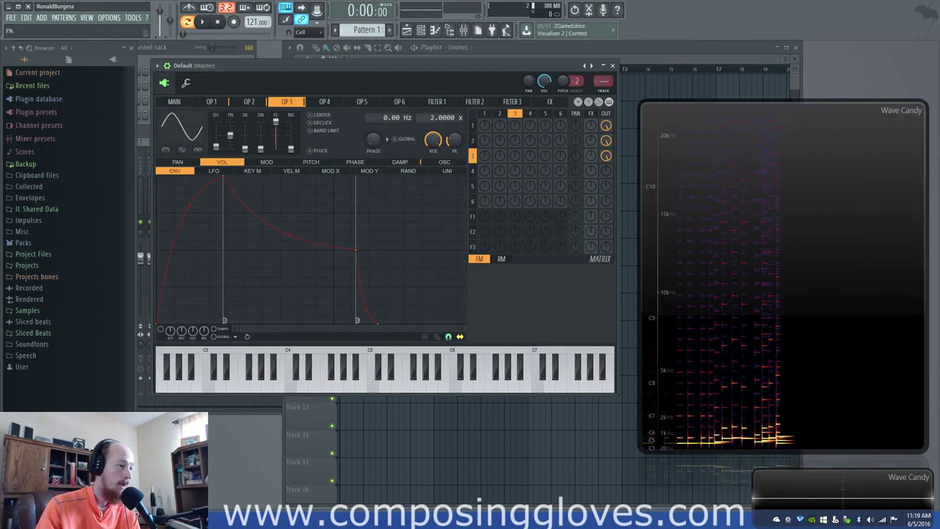
pyautogui.moveTo(216, 150); pyautogui.dragTo(216, 128)
pyautogui.click(183, 150)
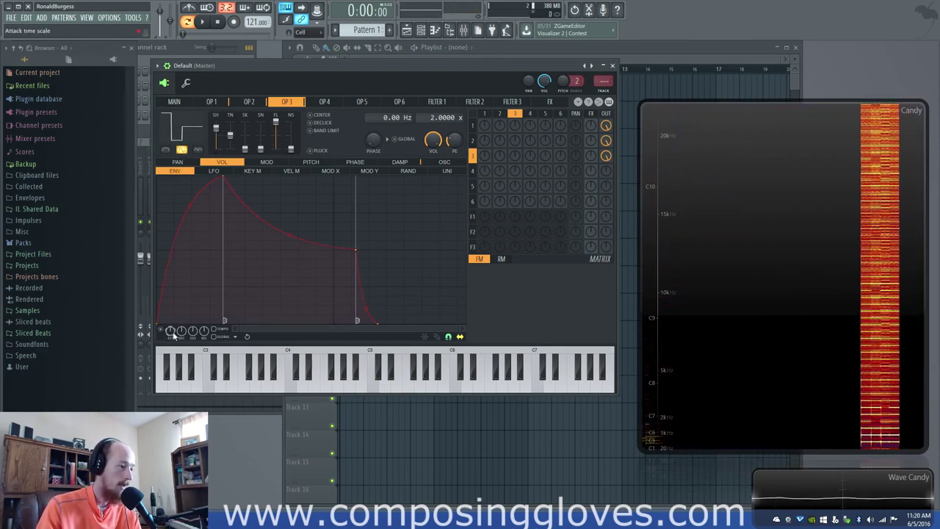
pyautogui.moveTo(224, 180); pyautogui.dragTo(172, 175)
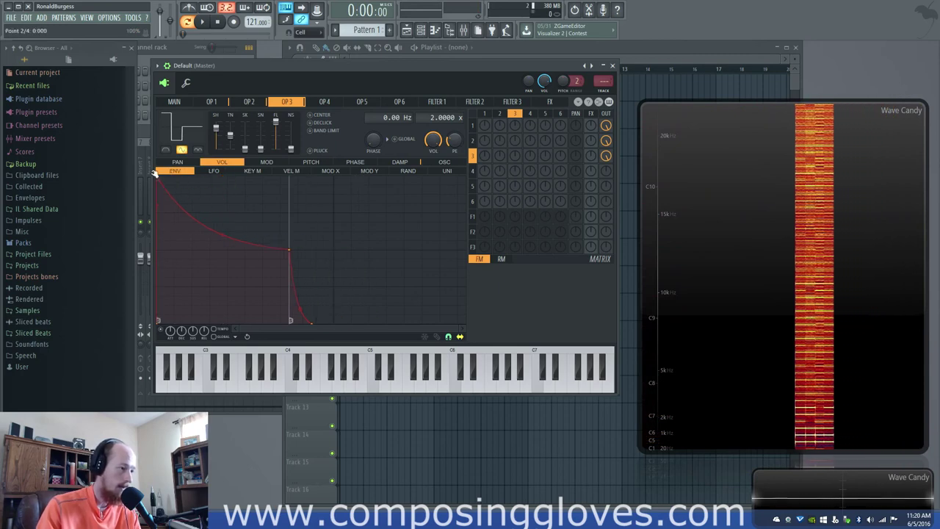
pyautogui.moveTo(279, 247); pyautogui.dragTo(174, 323)
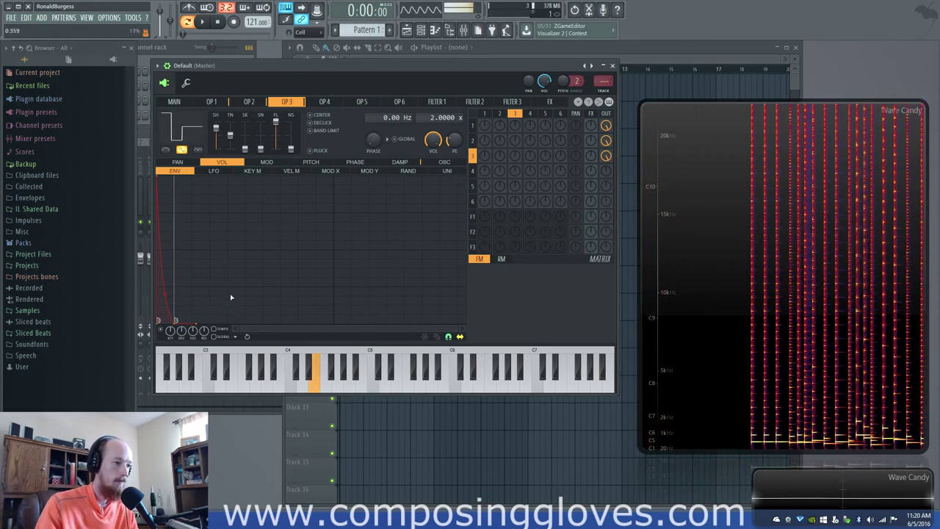
# Add operator 4 to the output with a 40 Hz frequency offset, and mute the outputs of operators 2 and 3
pyautogui.click(504, 167)
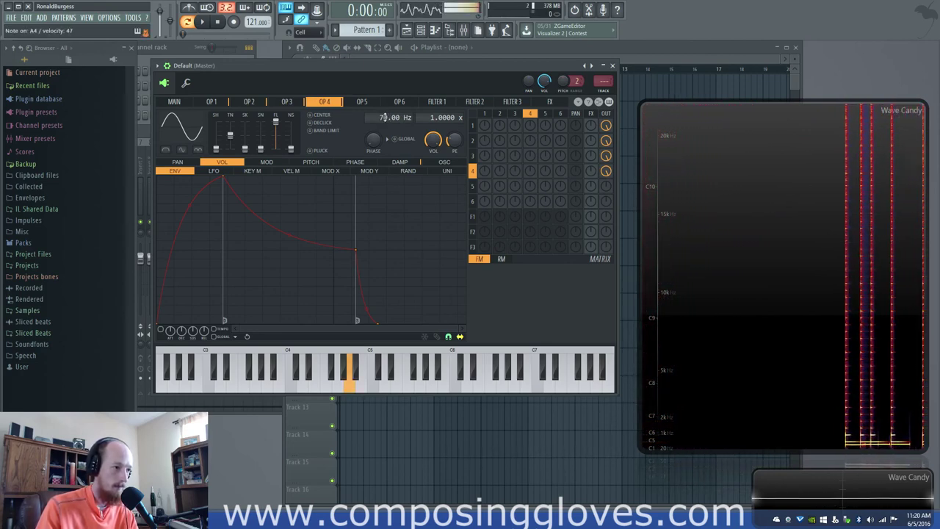
pyautogui.moveTo(393, 117); pyautogui.dragTo(393, 129)
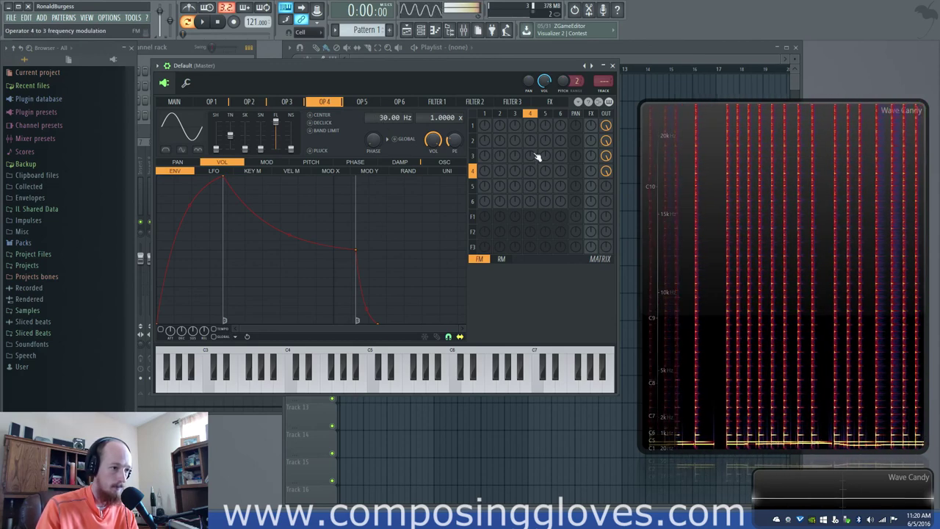
pyautogui.rightClick(606, 155)
pyautogui.rightClick(606, 140)
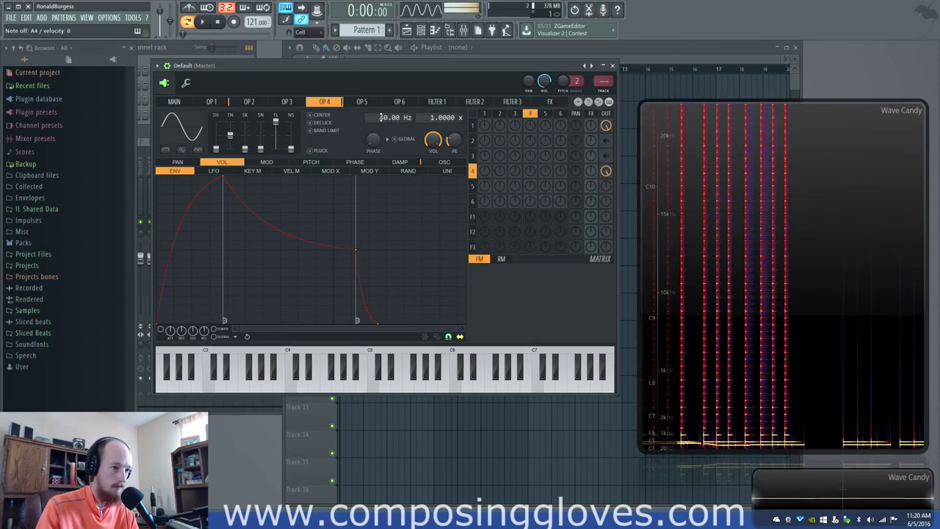
# Enable operator 4's volume envelope and shape it with an instant attack, a gradual decay and a short release
pyautogui.click(161, 329)
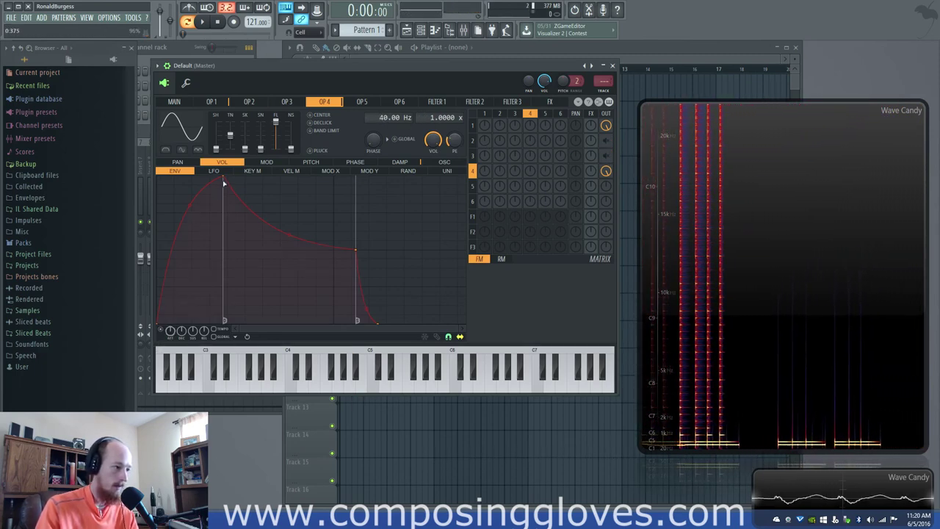
pyautogui.moveTo(223, 177); pyautogui.dragTo(130, 171)
pyautogui.moveTo(292, 251); pyautogui.dragTo(335, 325)
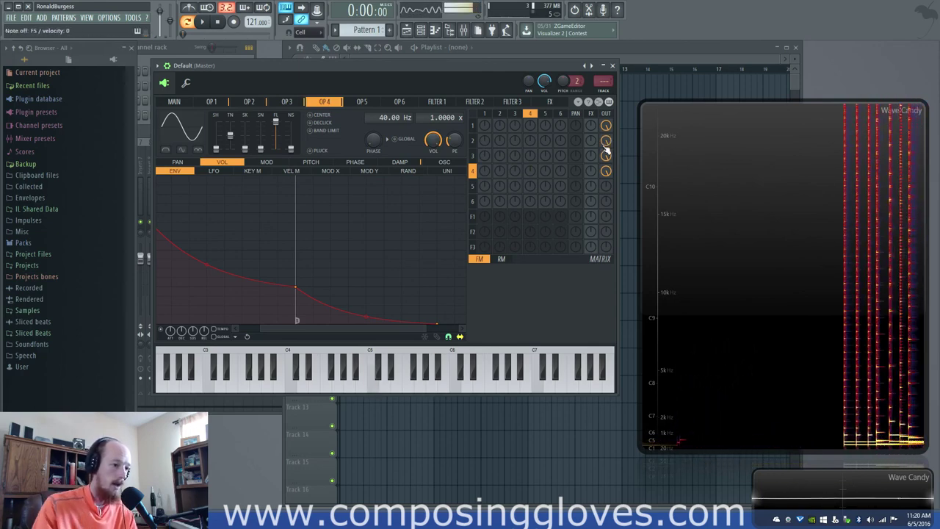
pyautogui.moveTo(440, 325); pyautogui.dragTo(331, 329)
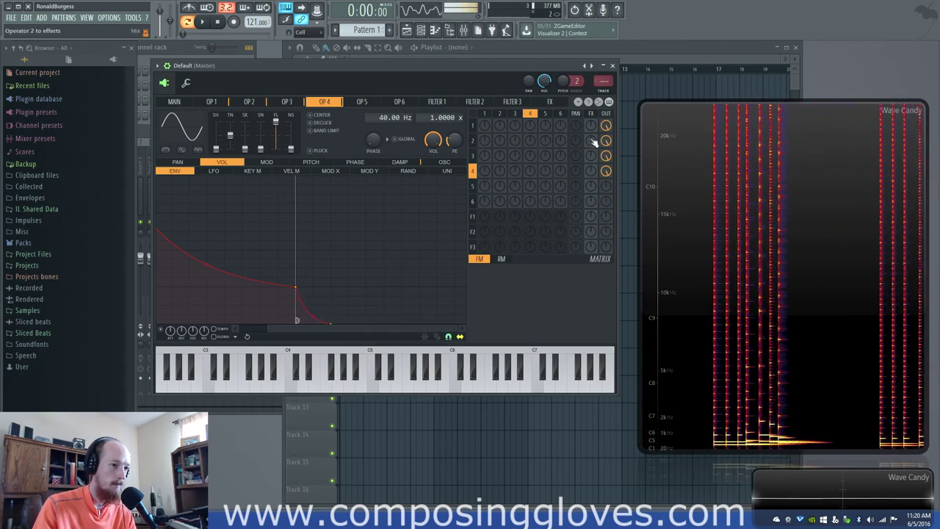
# Try a frequency ratio of 4.0000 on operators 4 and 1, and set operator 1's ratio to 1.0000
pyautogui.moveTo(435, 118)
pyautogui.mouseDown()
pyautogui.moveTo(435, 88)
pyautogui.moveTo(435, 103)
pyautogui.mouseUp()
pyautogui.click(473, 126)
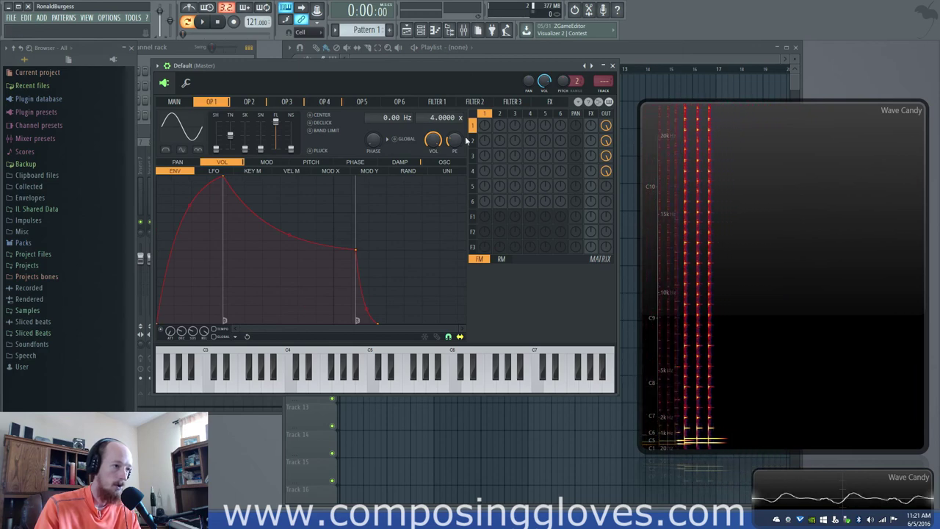
pyautogui.click(472, 172)
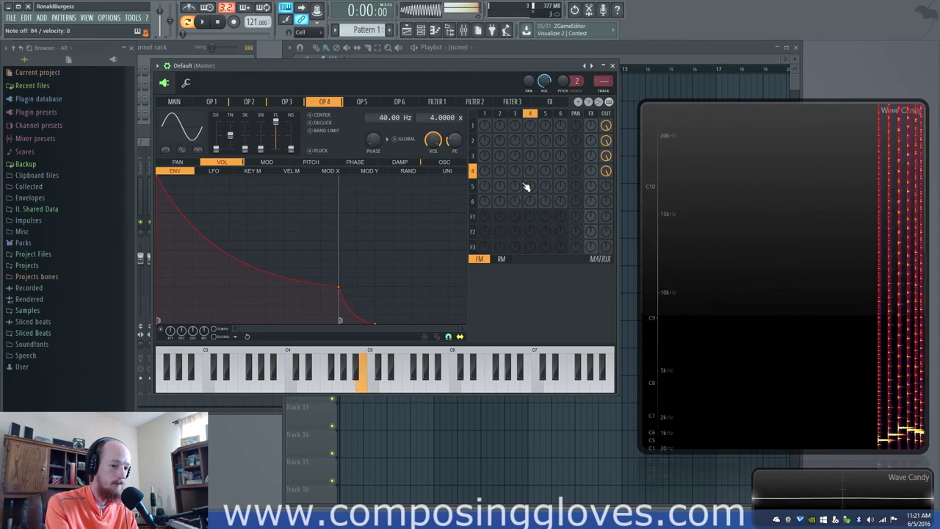
pyautogui.click(472, 126)
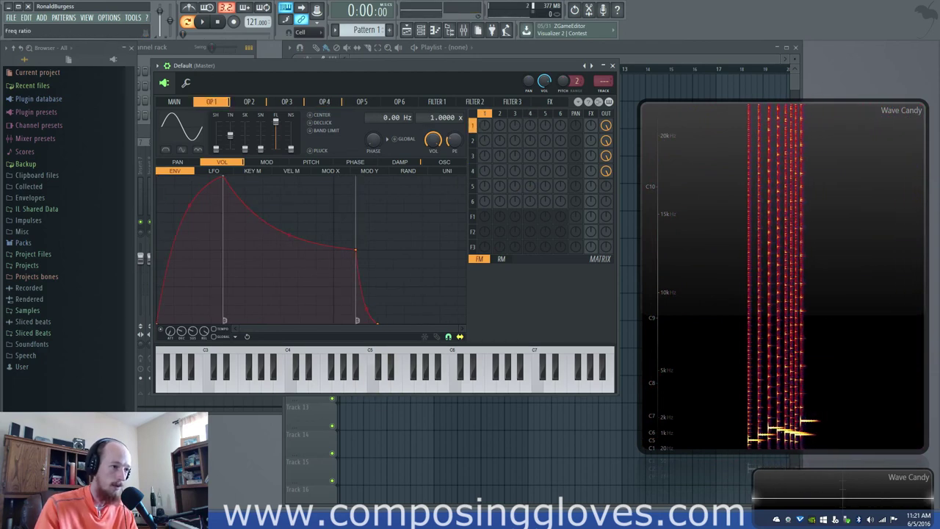
# Set operator 4's frequency offset to 81 Hz and ratio to 1.0000, and audition shape and offset tweaks on operator 1
pyautogui.click(472, 171)
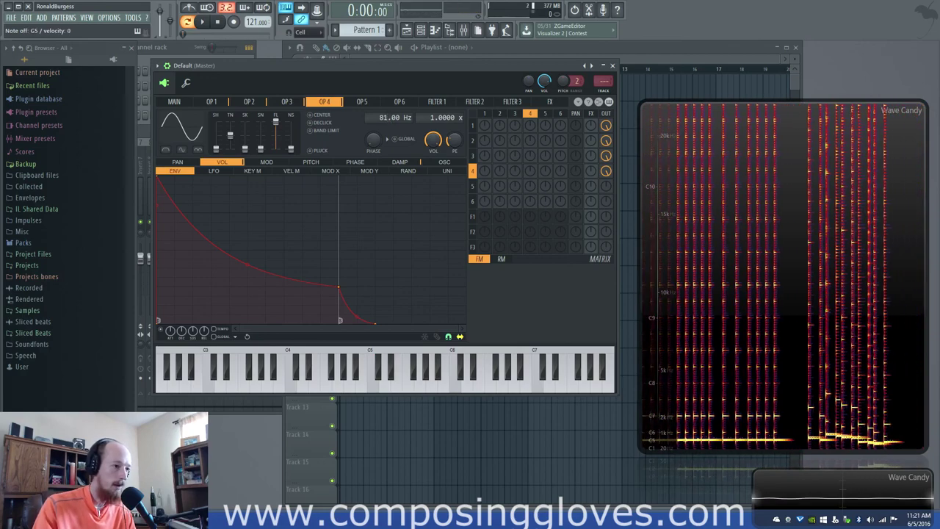
pyautogui.click(486, 114)
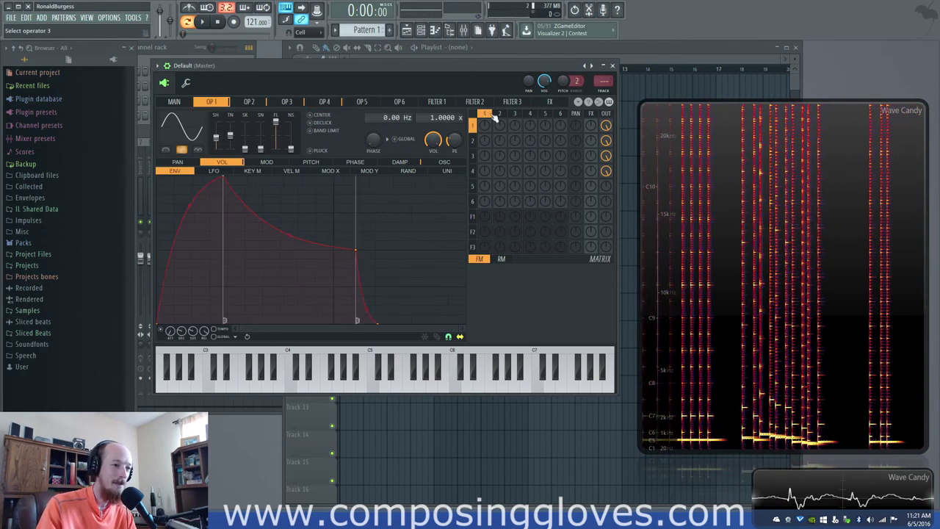
pyautogui.click(473, 171)
pyautogui.click(473, 126)
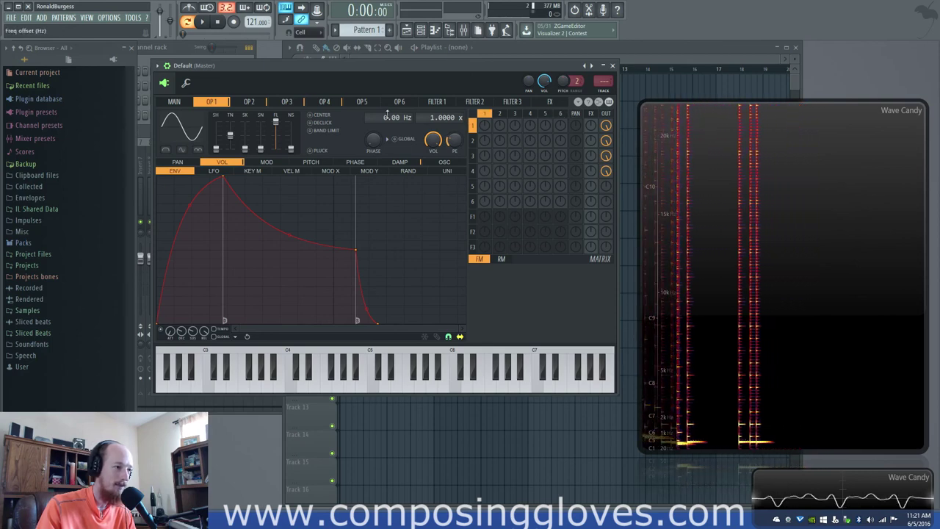
pyautogui.scroll(-3, 234, 106)
pyautogui.scroll(3, 233, 107)
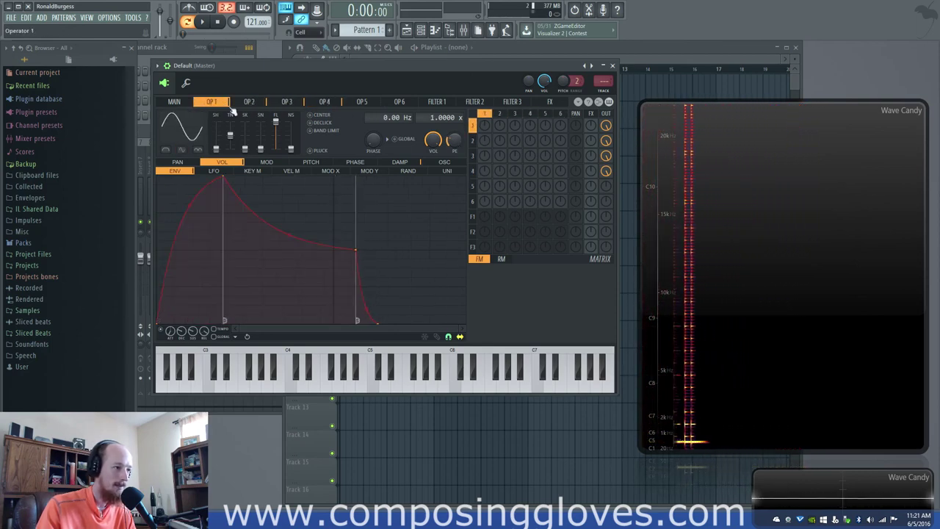